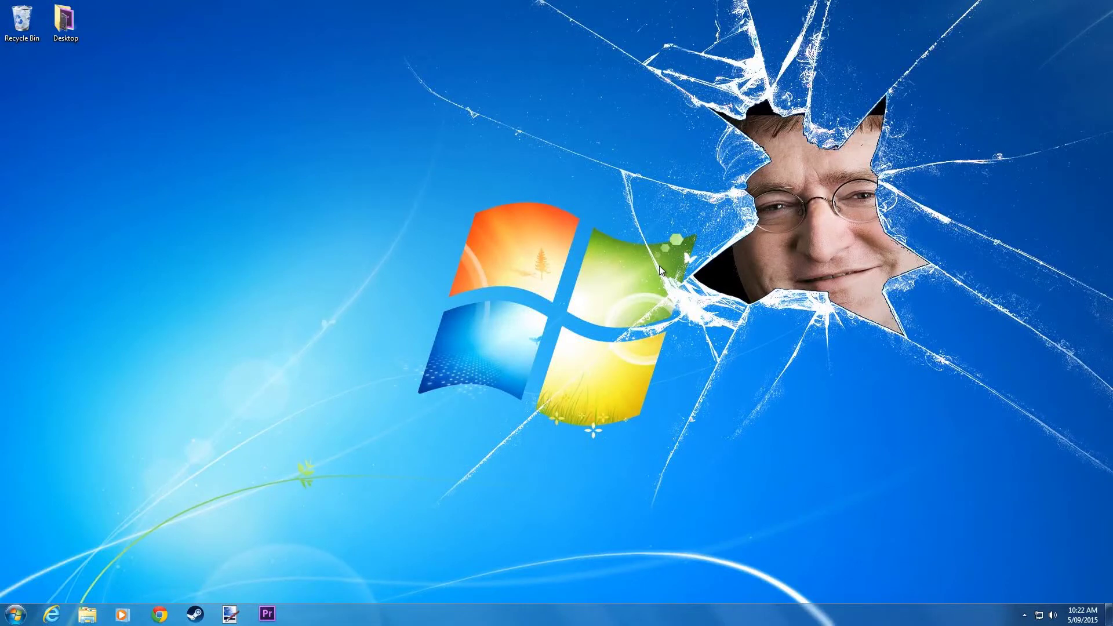
# Make a new desktop folder named 'Weapon Rekins' and open it
pyautogui.rightClick(248, 355)
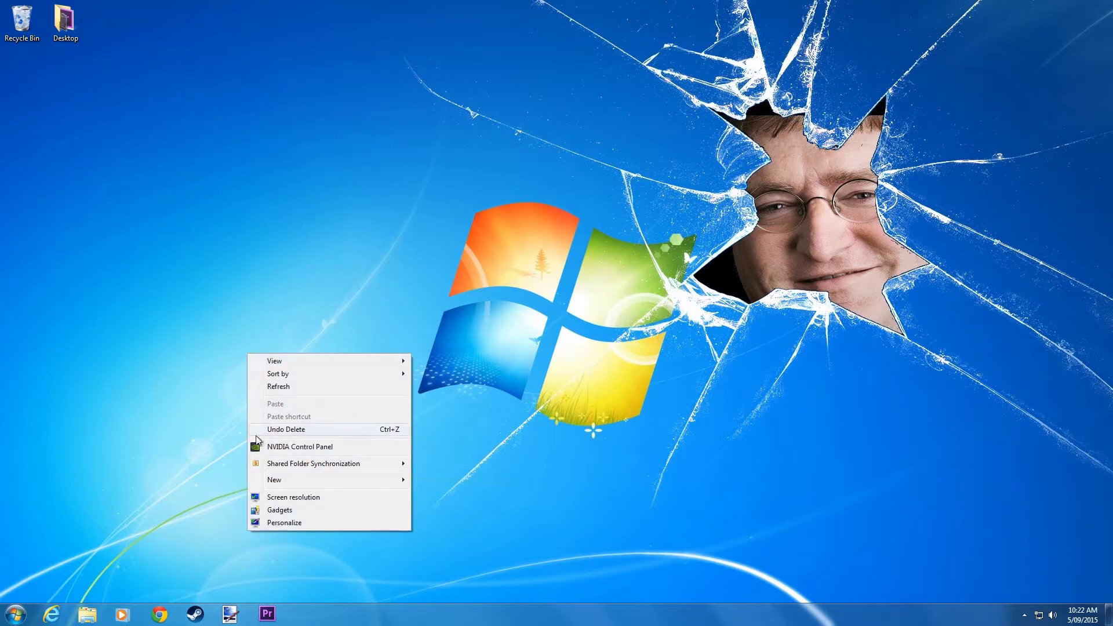
pyautogui.moveTo(274, 481)
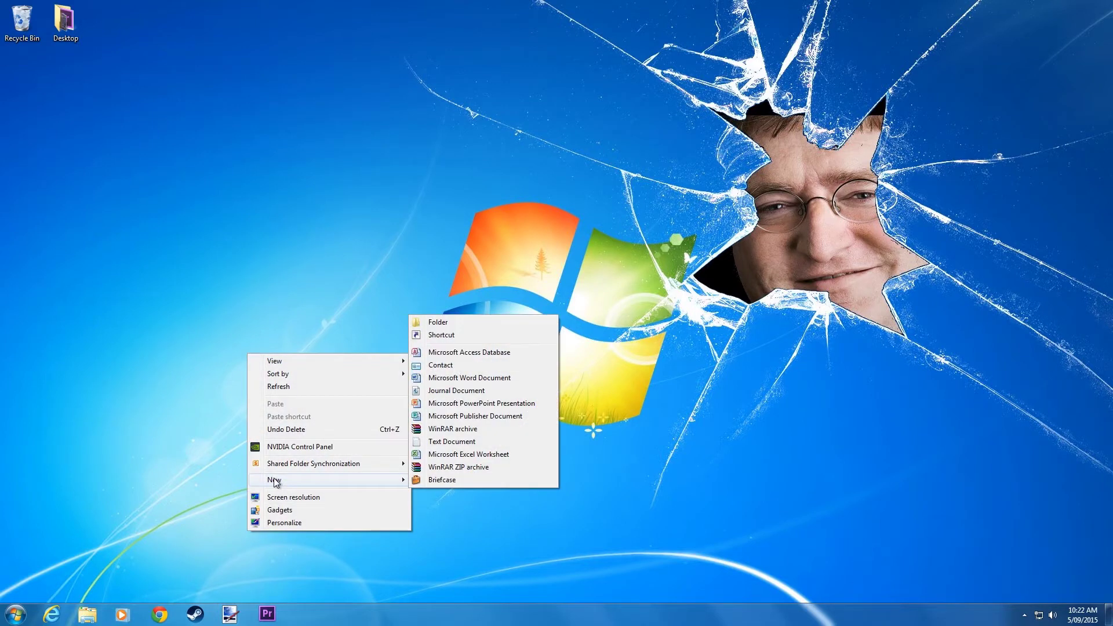
pyautogui.click(433, 322)
pyautogui.write('Weap')
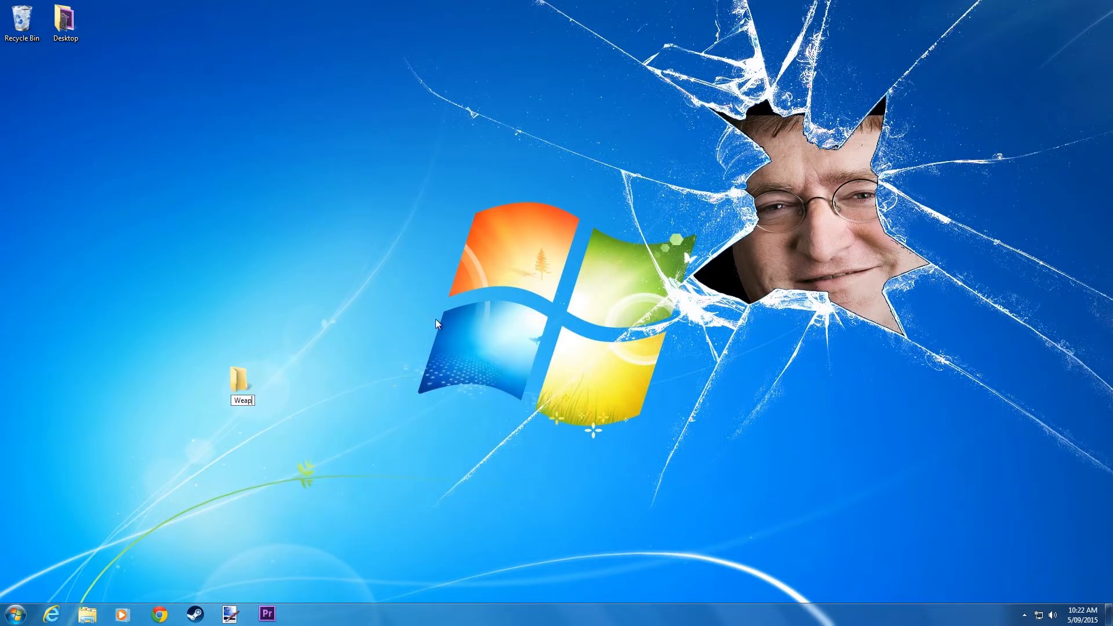
pyautogui.write('on Rekinss')
pyautogui.press('Return')
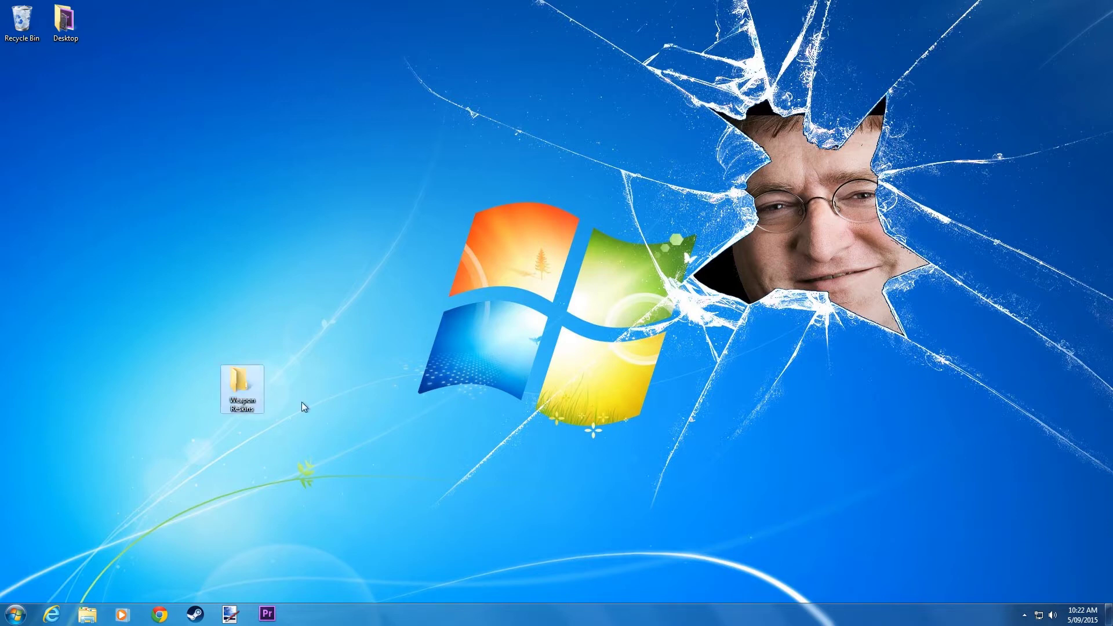
pyautogui.doubleClick(240, 380)
# Create a subfolder named AWP inside the Weapon Reskins folder
pyautogui.rightClick(586, 197)
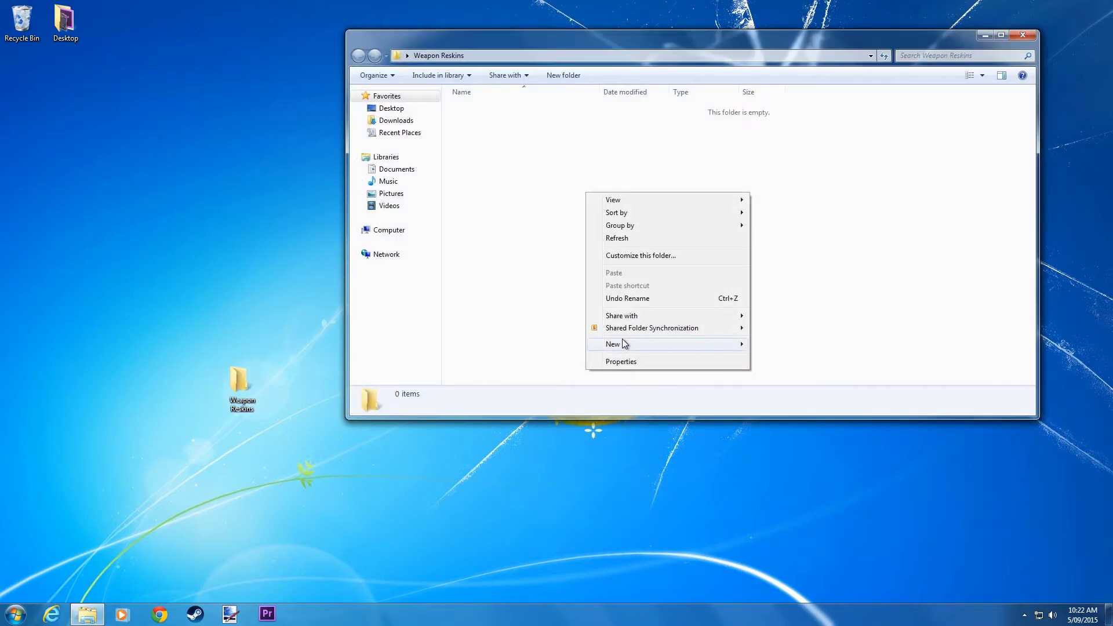
pyautogui.moveTo(624, 344)
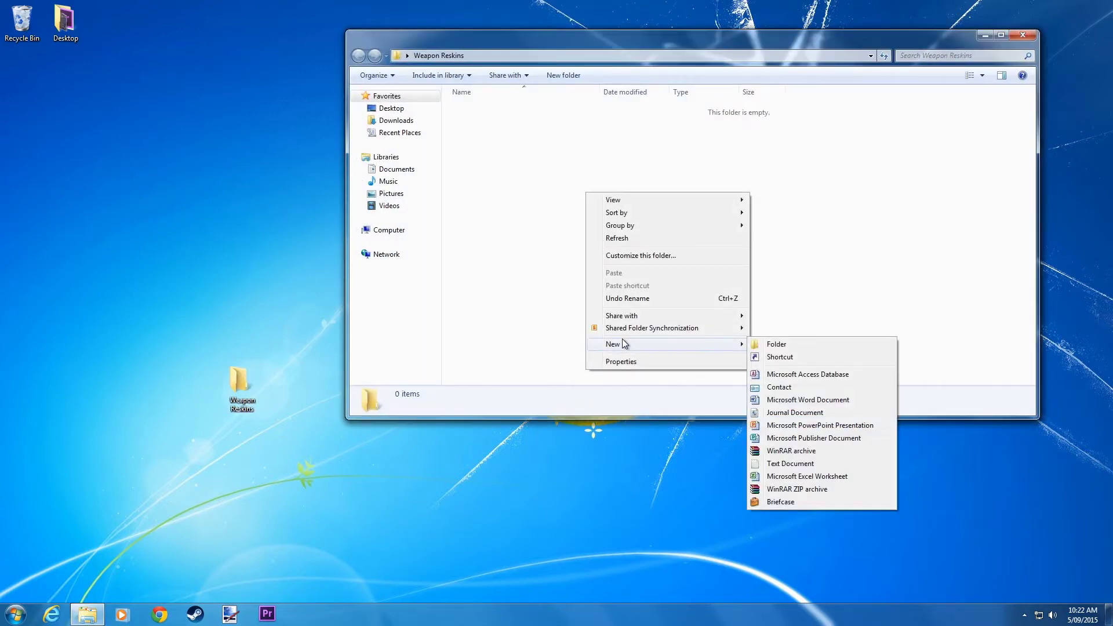
pyautogui.click(776, 345)
pyautogui.write('A')
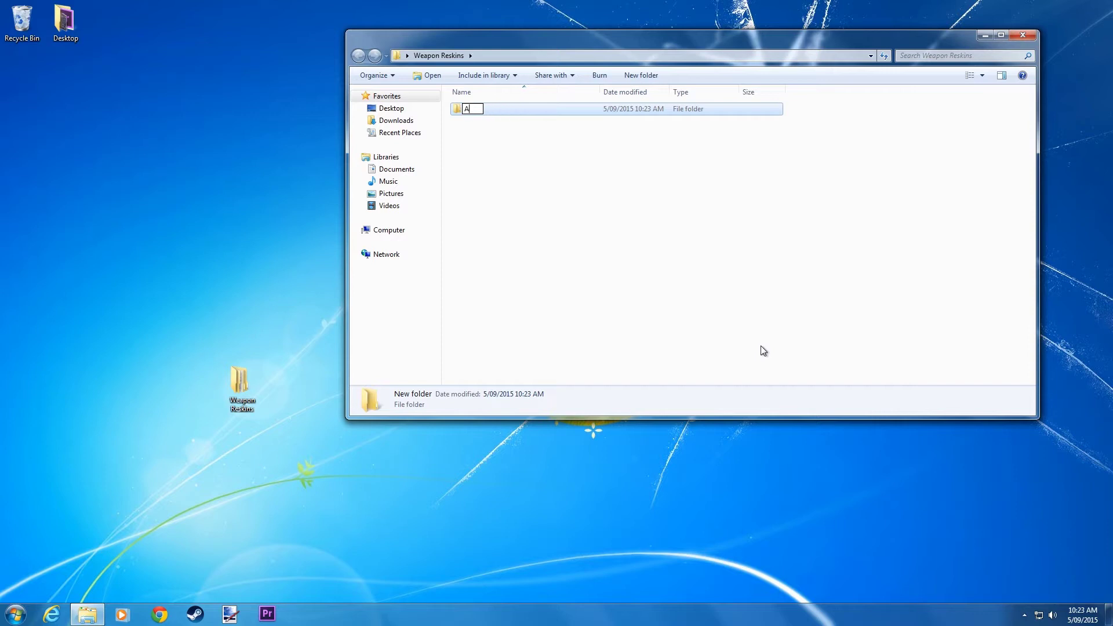
pyautogui.write('WP')
pyautogui.press('Return')
# Dock the Weapon Reskins window on the right half of the screen
pyautogui.click(695, 297)
pyautogui.moveTo(540, 38); pyautogui.dragTo(1112, 40)
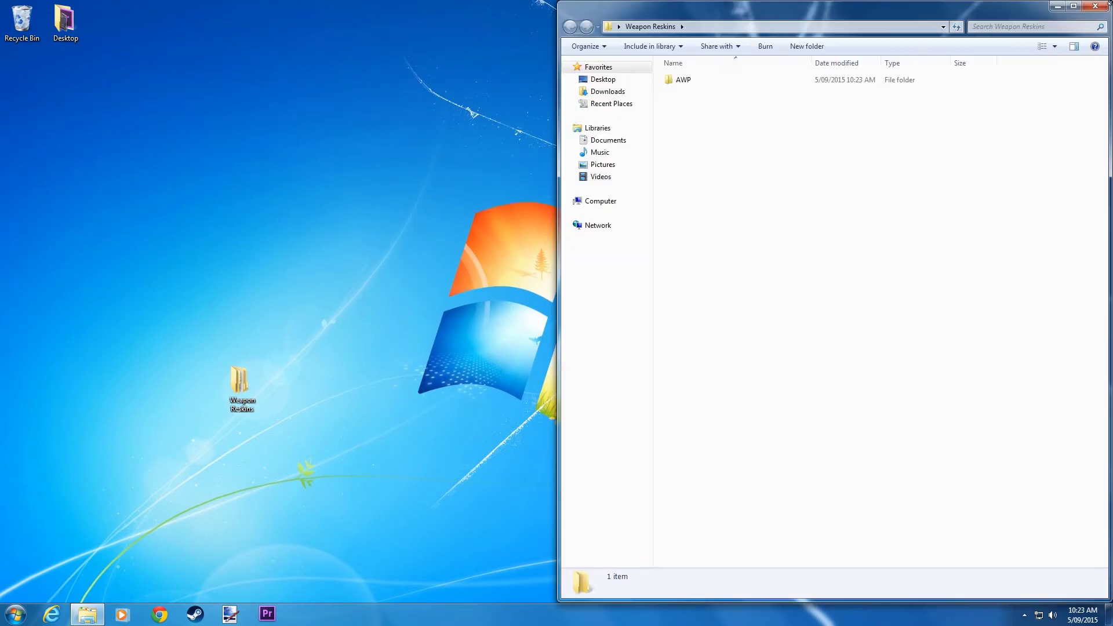
pyautogui.click(160, 614)
# Dock the browser on the left half and load css.gamebanana.com/skins
pyautogui.moveTo(432, 7); pyautogui.dragTo(1, 12)
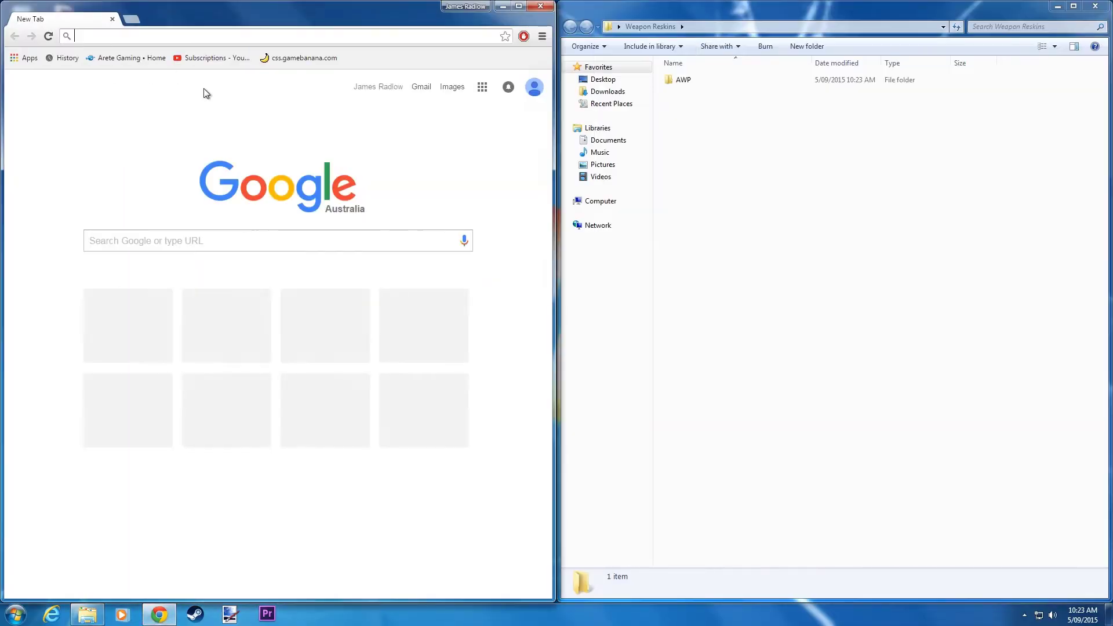
pyautogui.write('C')
pyautogui.press('BackSpace')
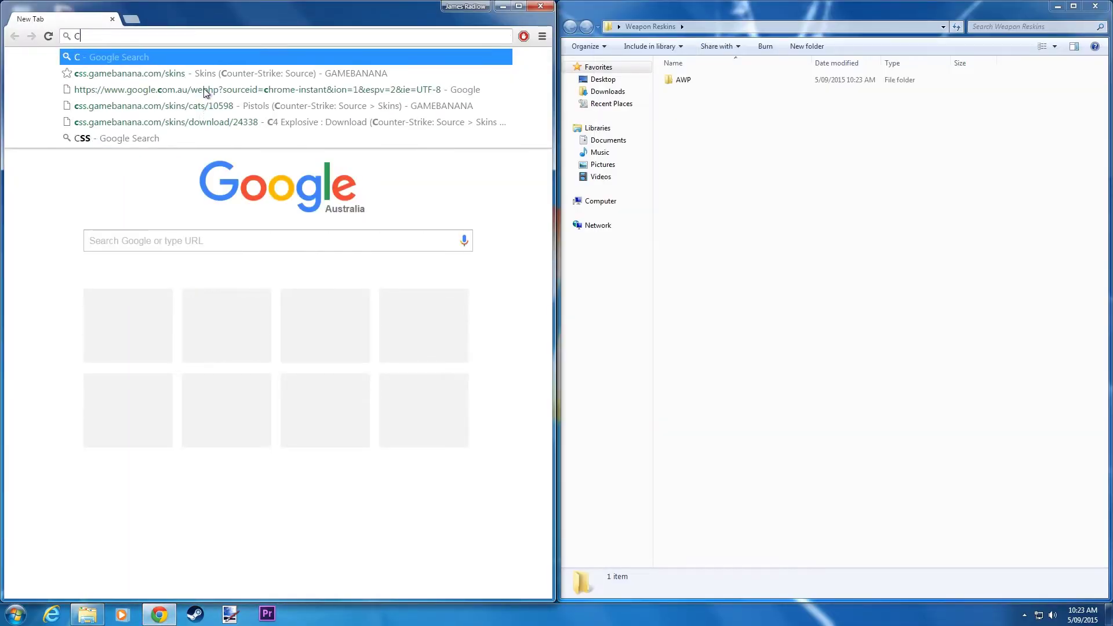
pyautogui.press('BackSpace')
pyautogui.write('css.gamebanana.com/skins')
pyautogui.press('Return')
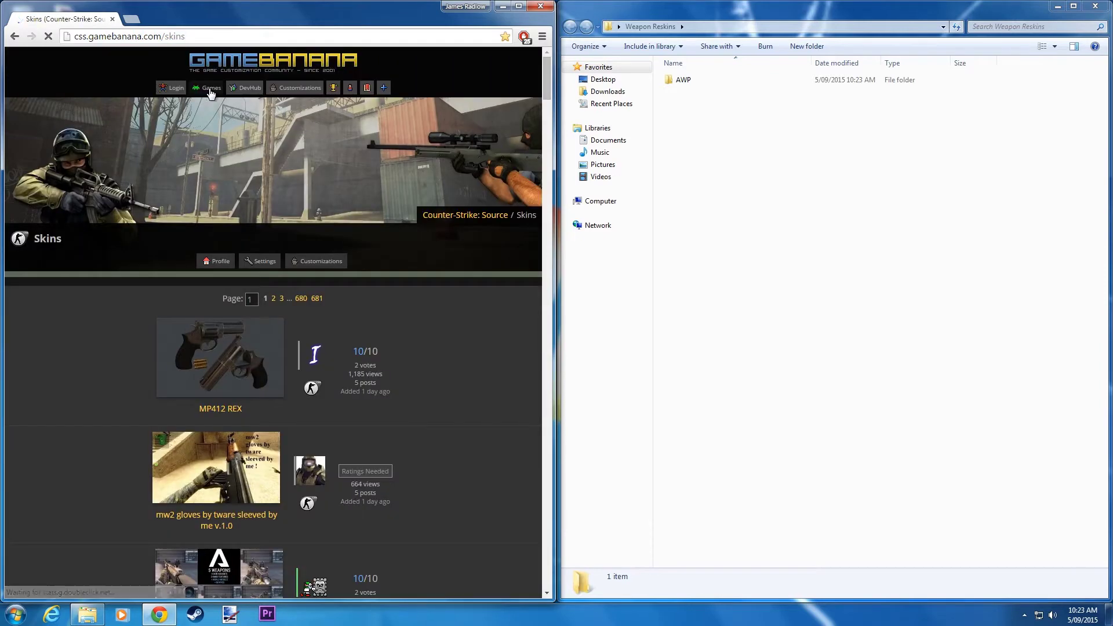
# Maximize the browser and go through the Rifles category to the AWP skins
pyautogui.click(519, 6)
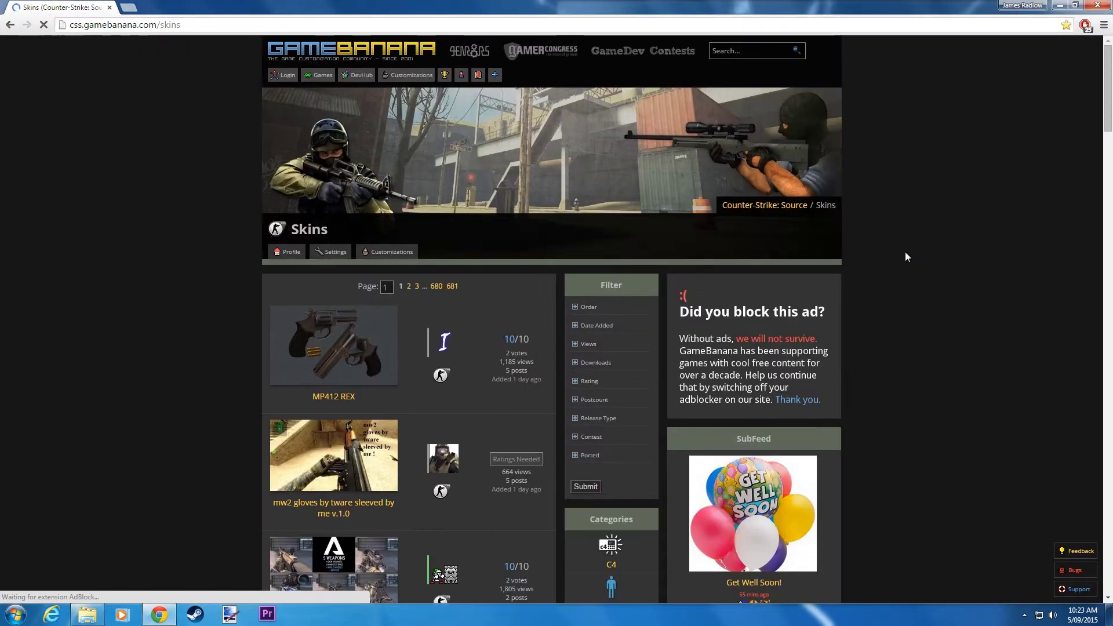
pyautogui.scroll(-7, 921, 351)
pyautogui.scroll(-3, 921, 352)
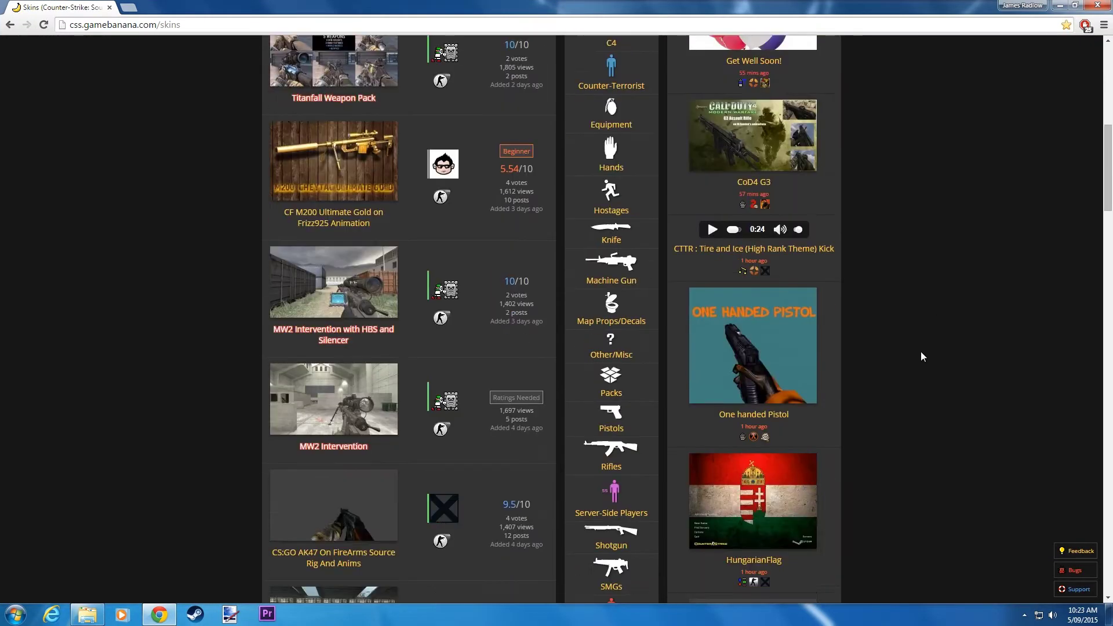
pyautogui.click(611, 409)
pyautogui.scroll(-4, 618, 374)
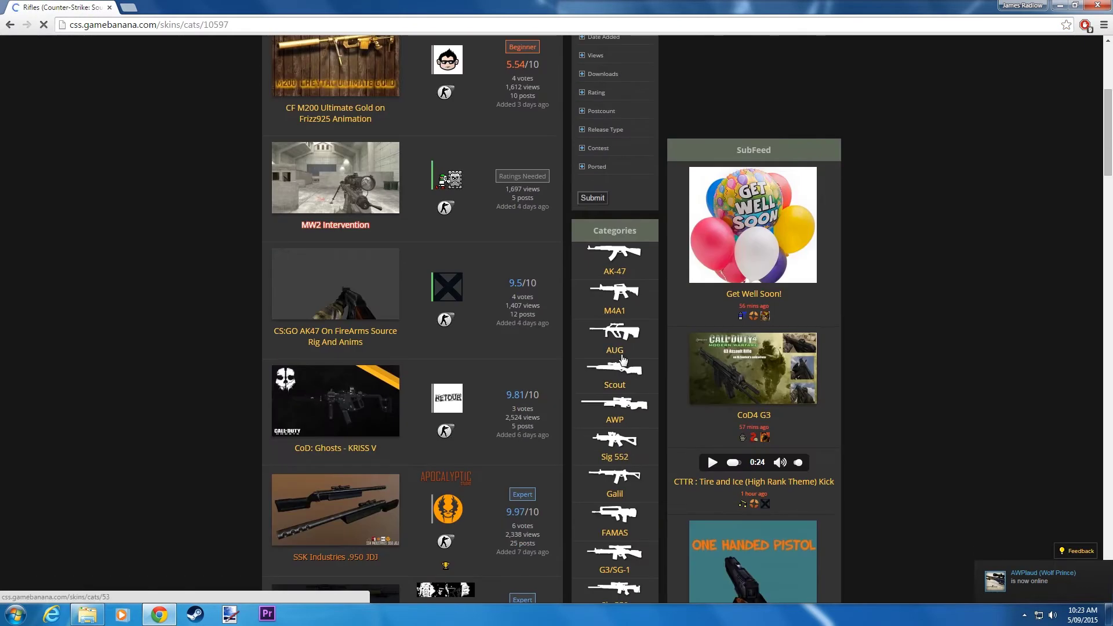
pyautogui.scroll(-1, 624, 382)
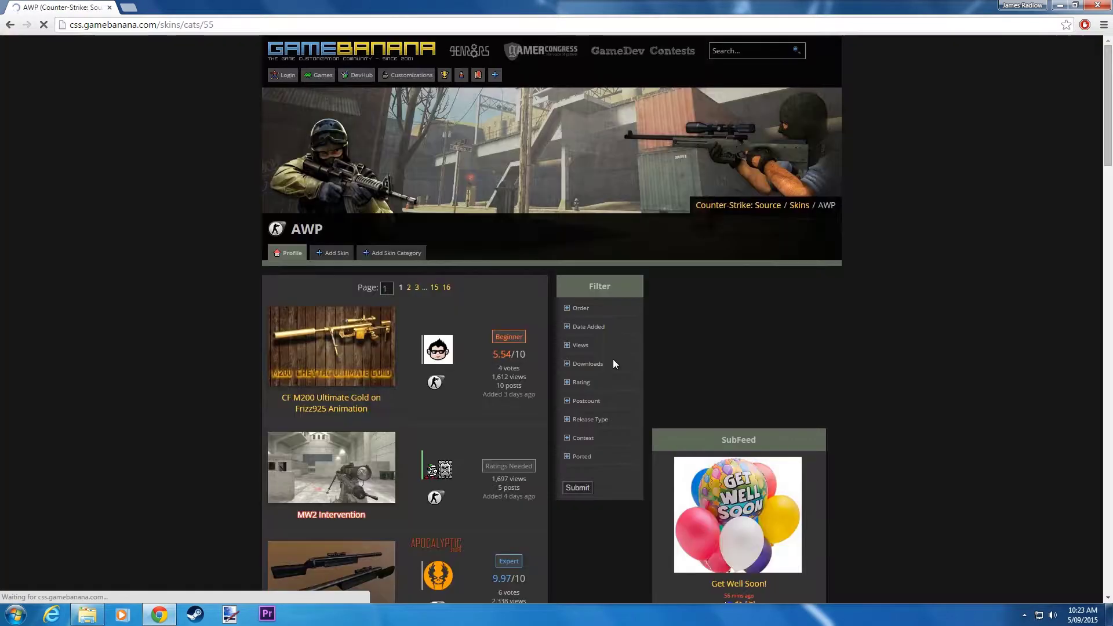
# Order the AWP skins by Download count, apply the filter, and scroll the results
pyautogui.click(582, 312)
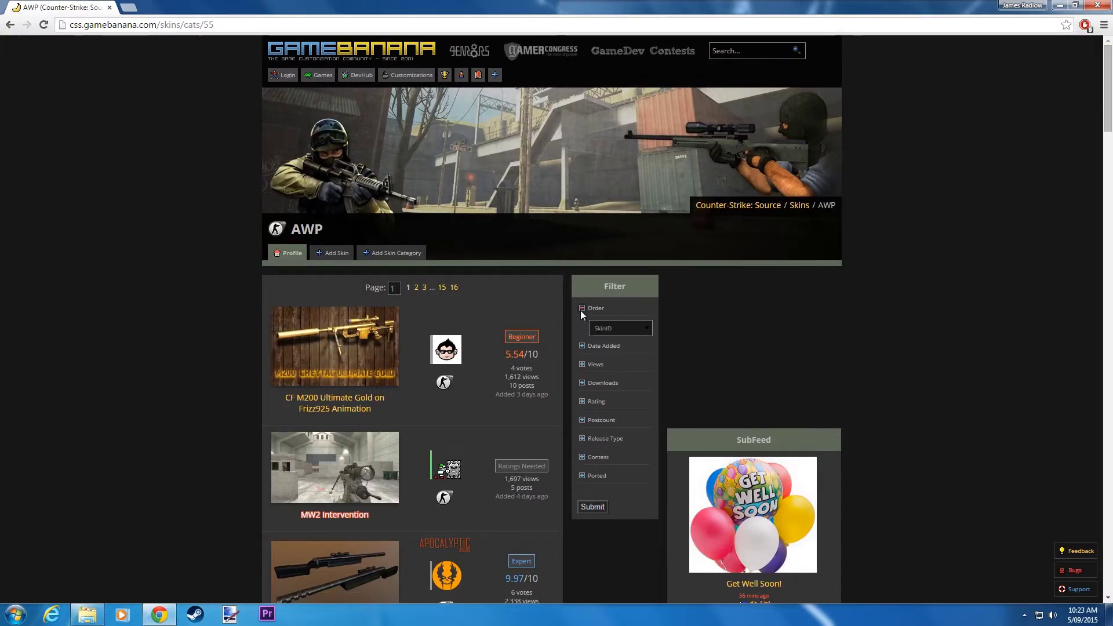
pyautogui.click(647, 330)
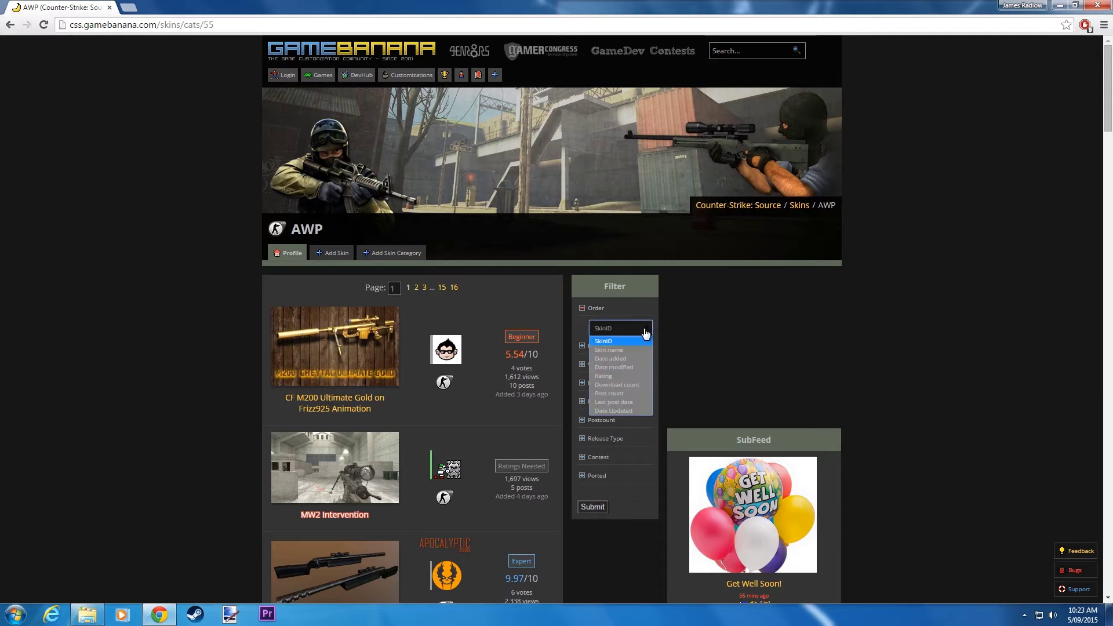
pyautogui.click(638, 384)
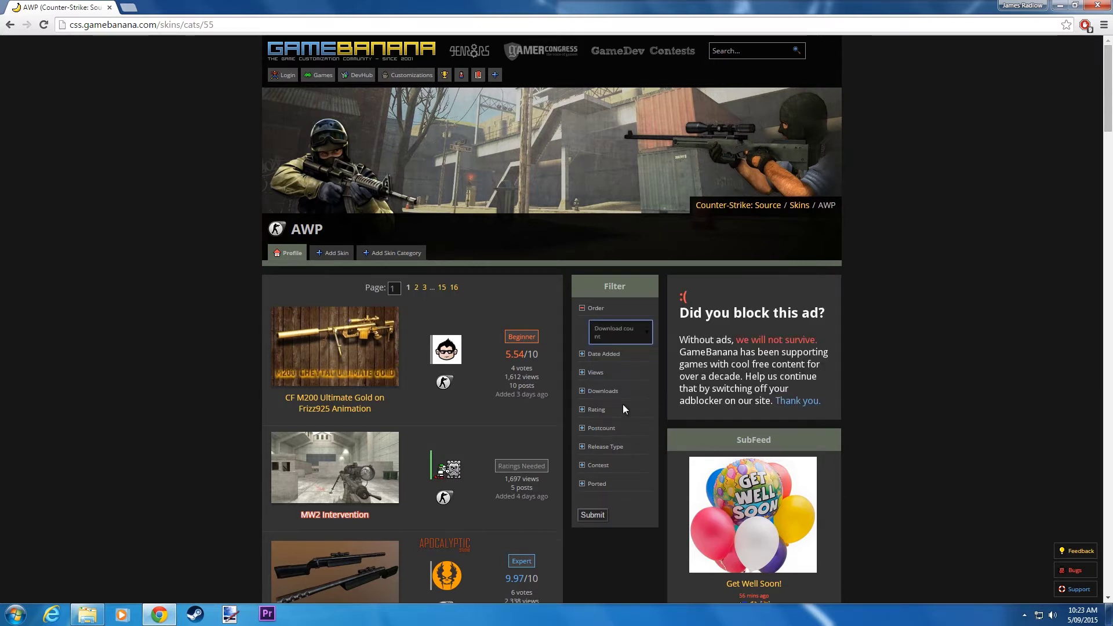
pyautogui.click(596, 514)
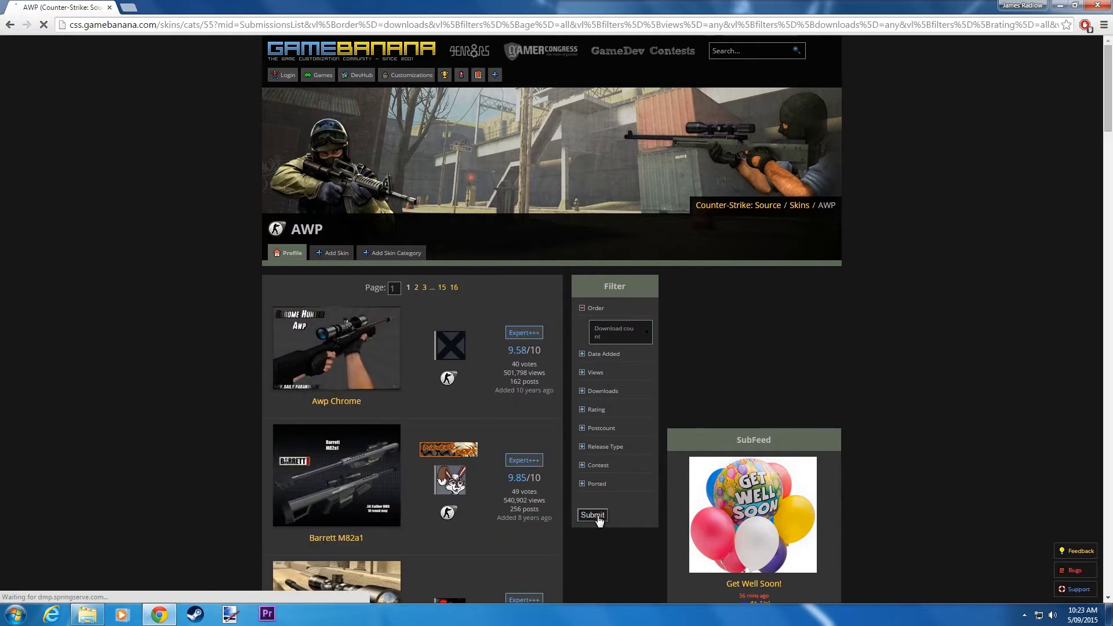
pyautogui.scroll(-4, 597, 514)
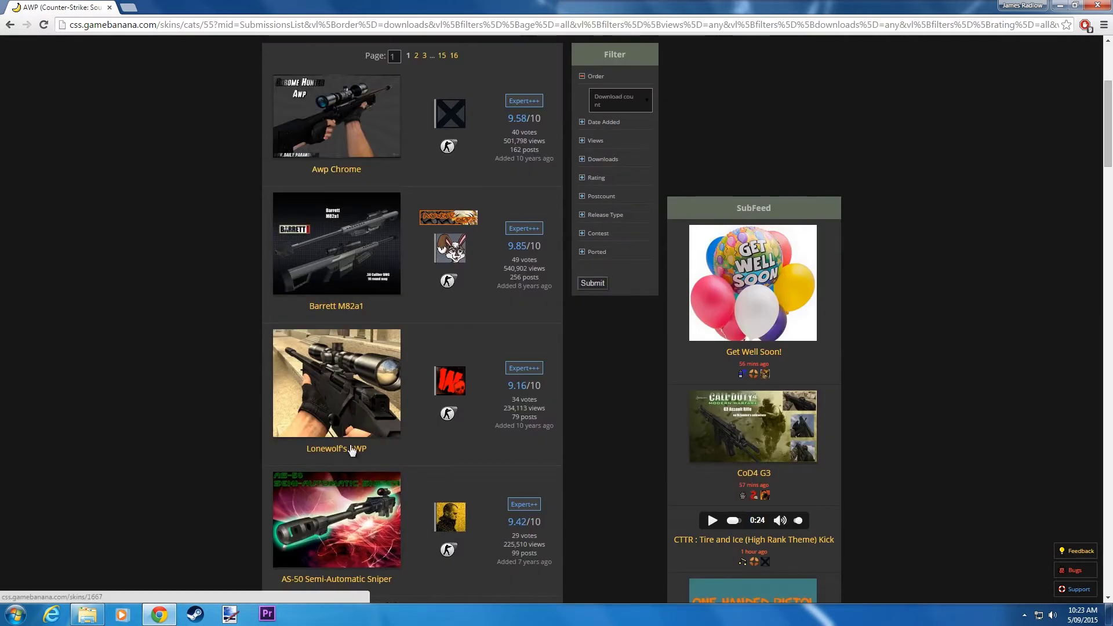
pyautogui.scroll(-10, 191, 352)
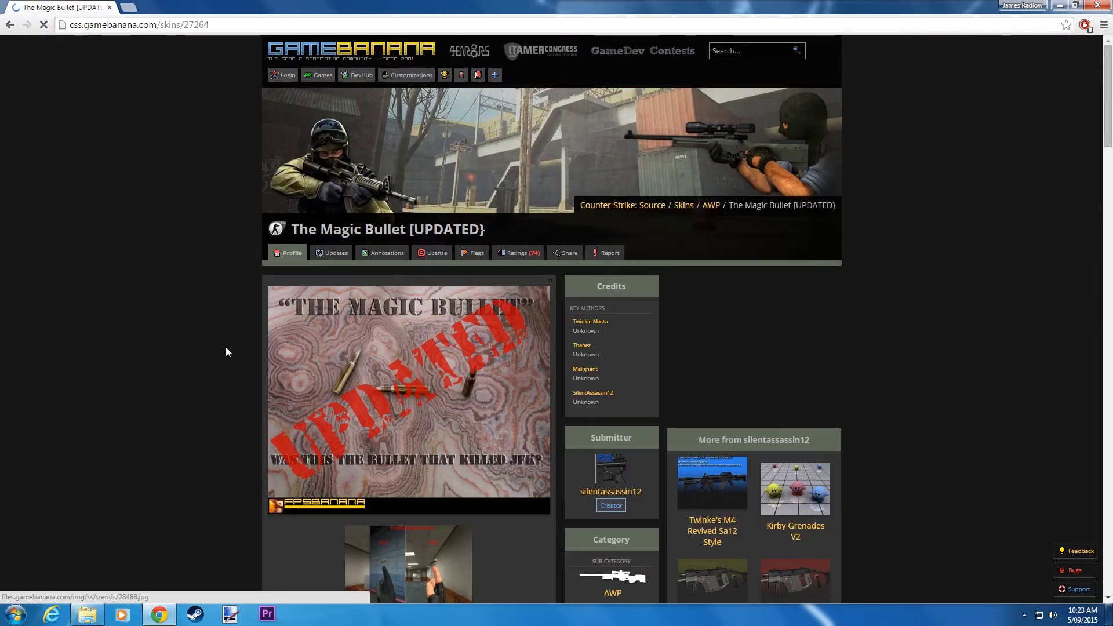
# Download The Magic Bullet's magic_bullet_2.rar into the AWP folder and close the browser
pyautogui.scroll(-10, 225, 348)
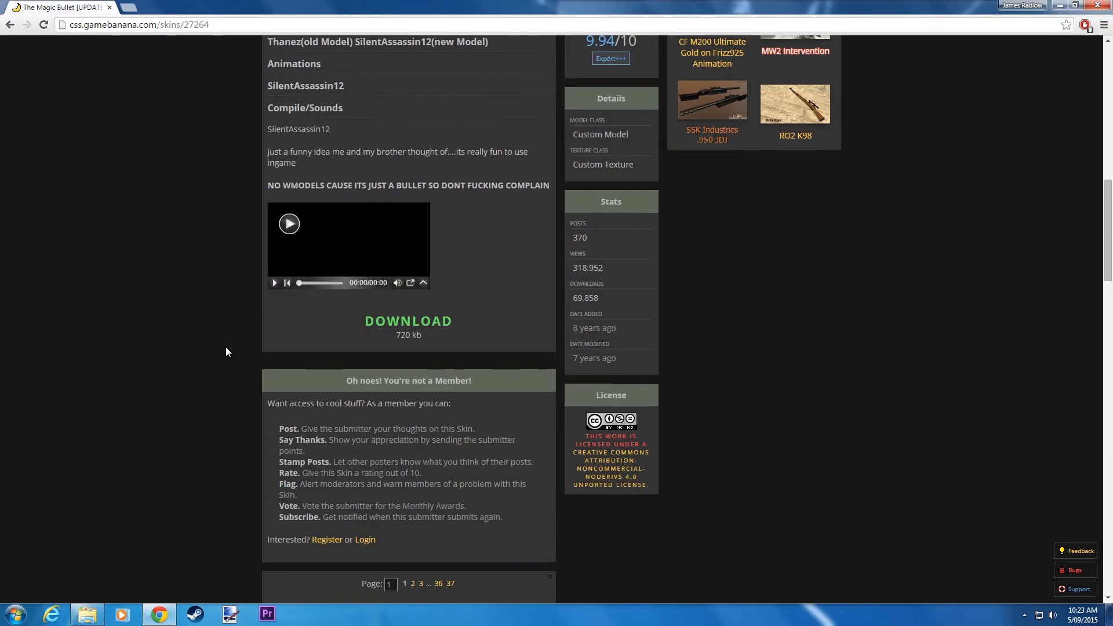
pyautogui.click(416, 326)
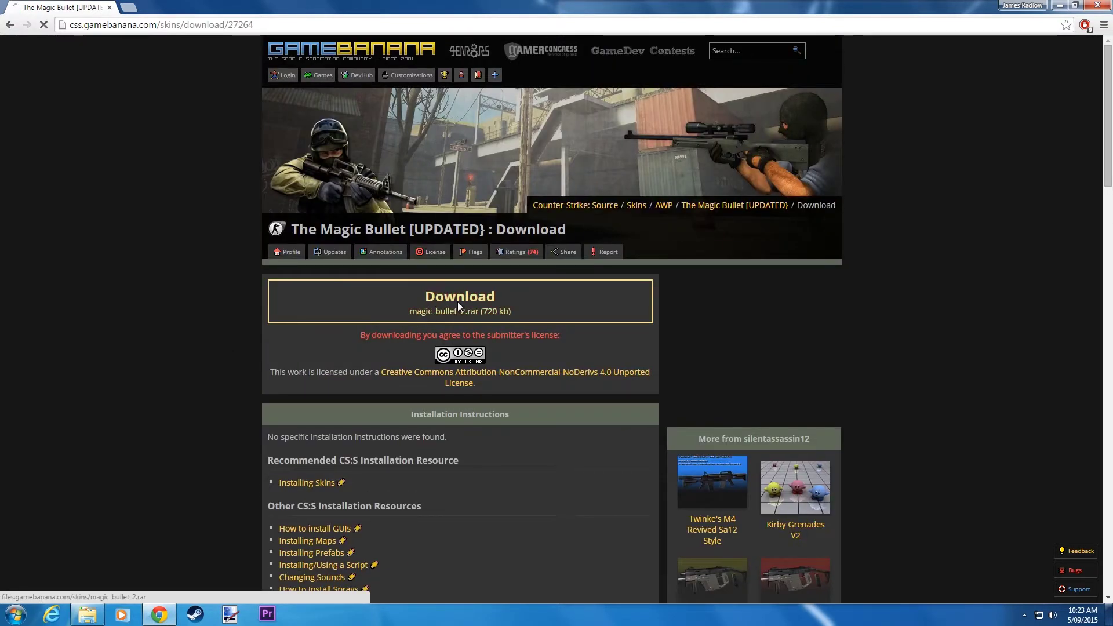
pyautogui.click(458, 306)
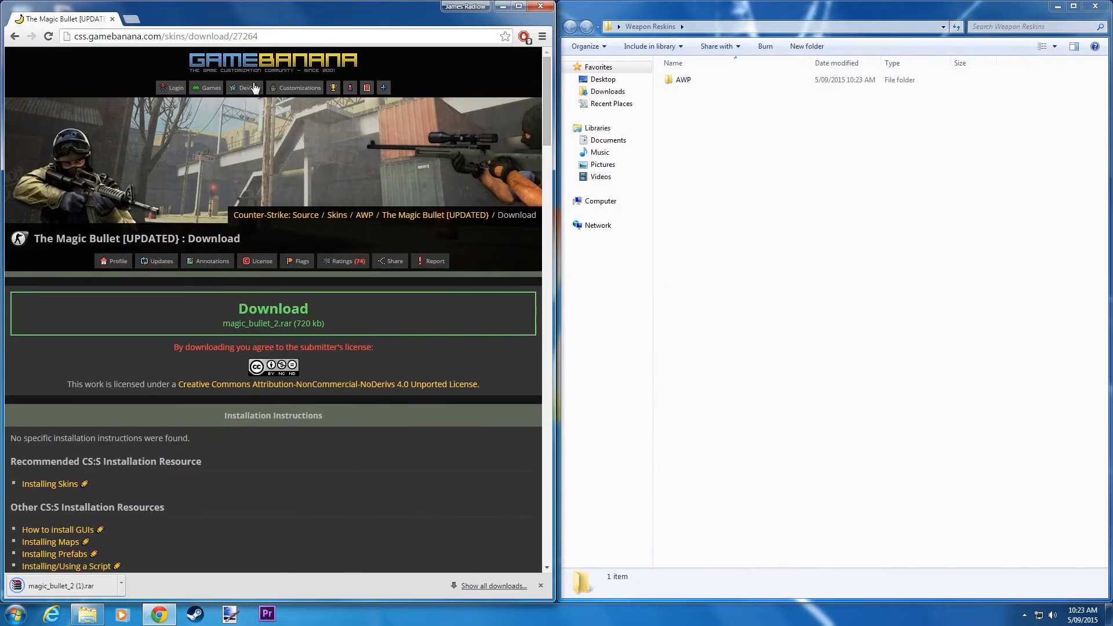
pyautogui.moveTo(64, 587); pyautogui.dragTo(692, 86)
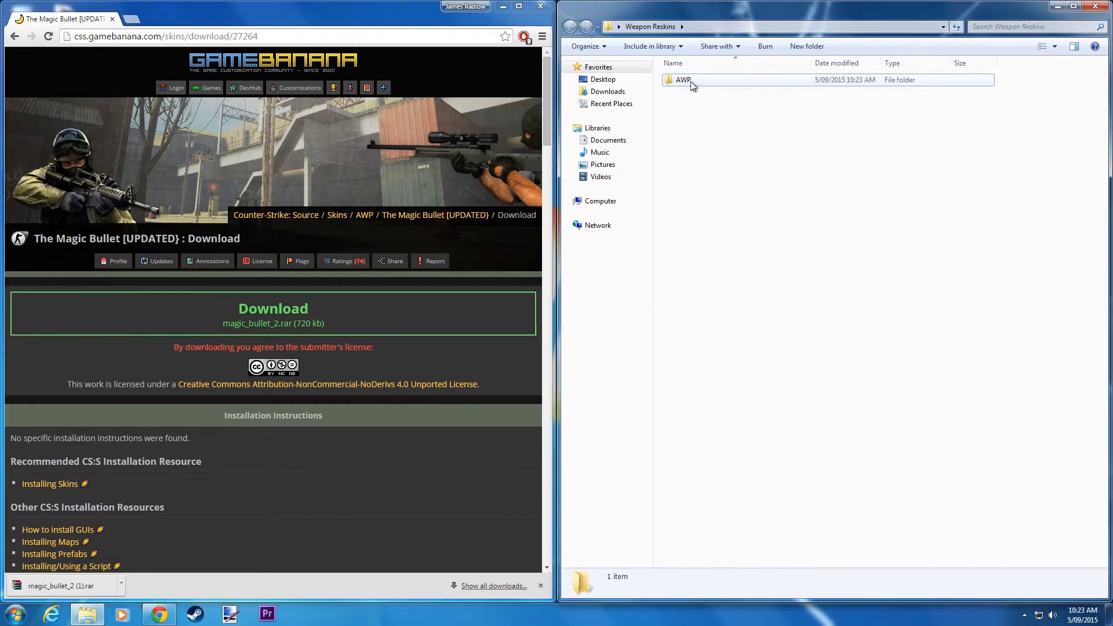
pyautogui.click(541, 7)
# Maximize Explorer, open the AWP folder, and extract magic_bullet_2.rar there
pyautogui.click(1074, 6)
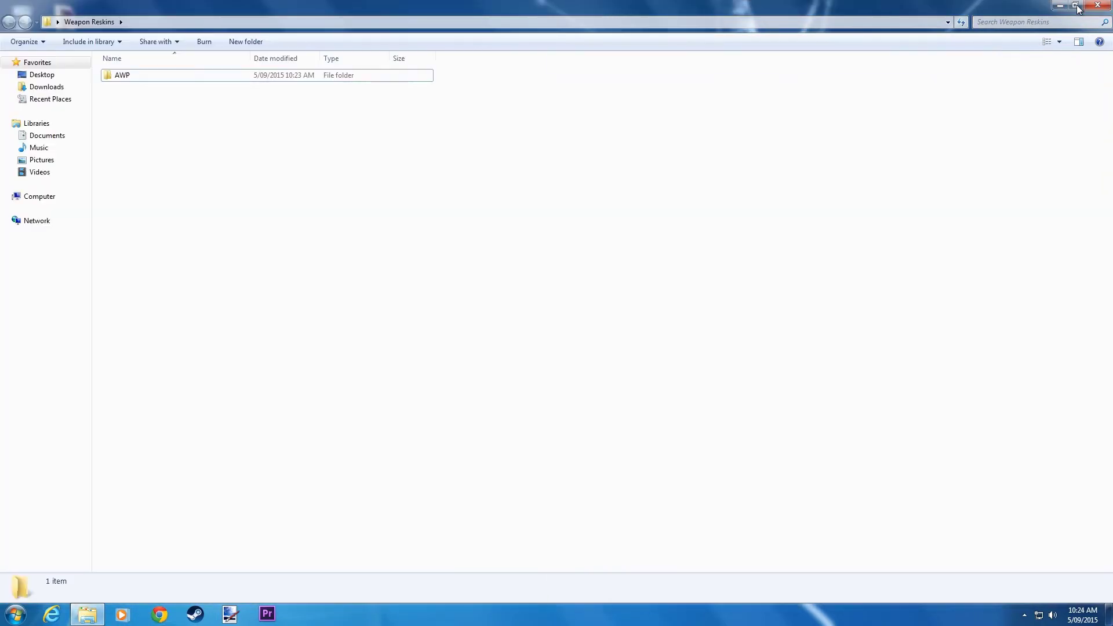
pyautogui.doubleClick(199, 77)
pyautogui.rightClick(185, 75)
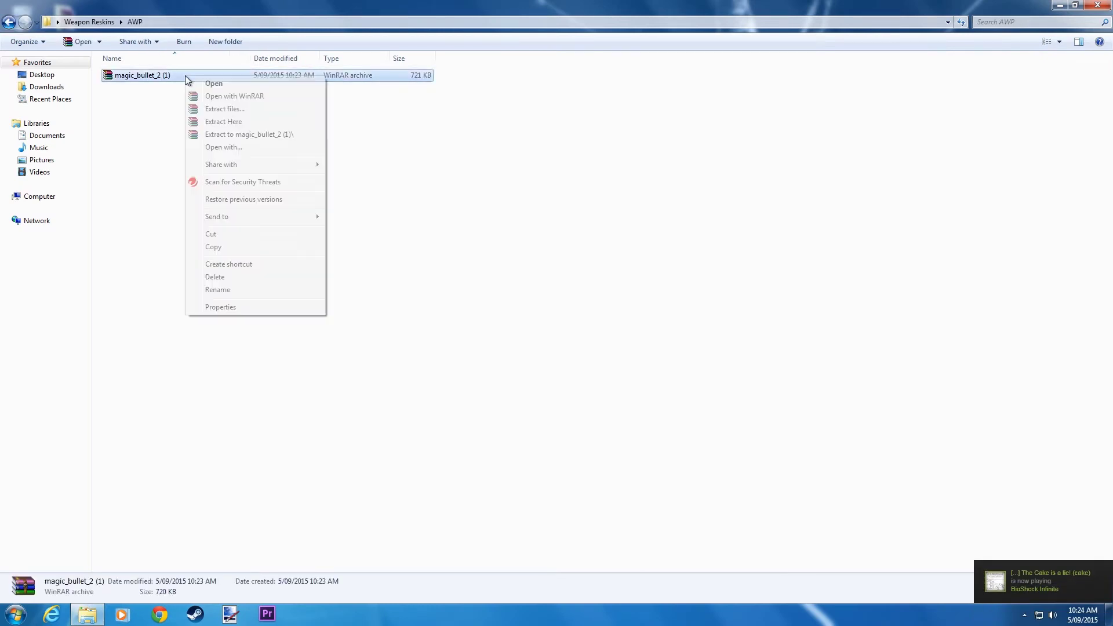
pyautogui.click(227, 122)
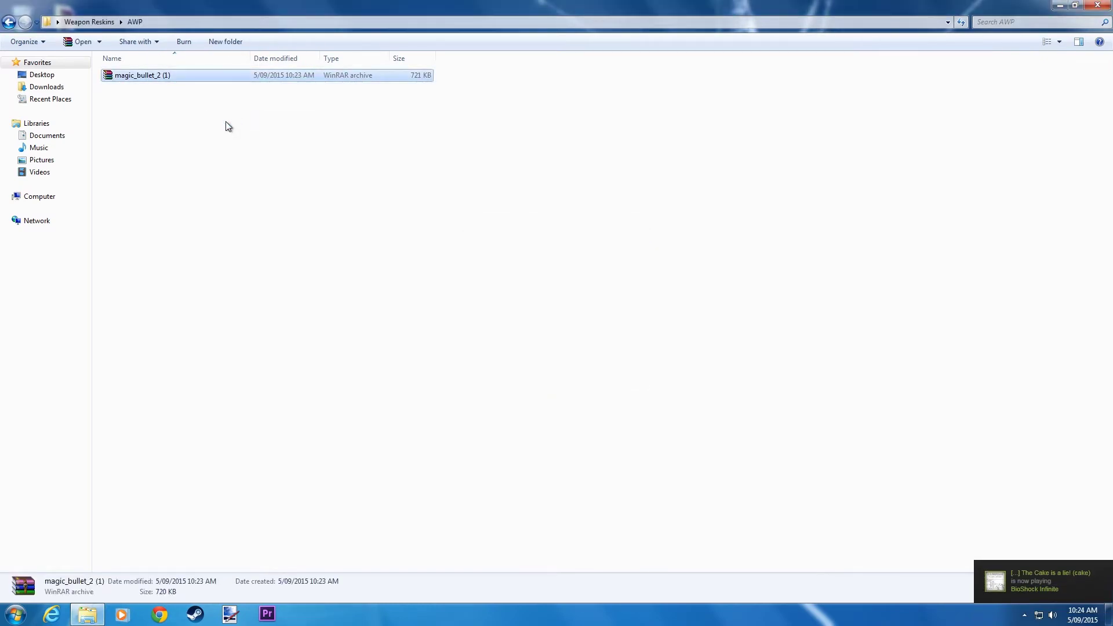
# In Magic_bullet, delete the scripts folder and the Old Model and Skin archive
pyautogui.doubleClick(157, 73)
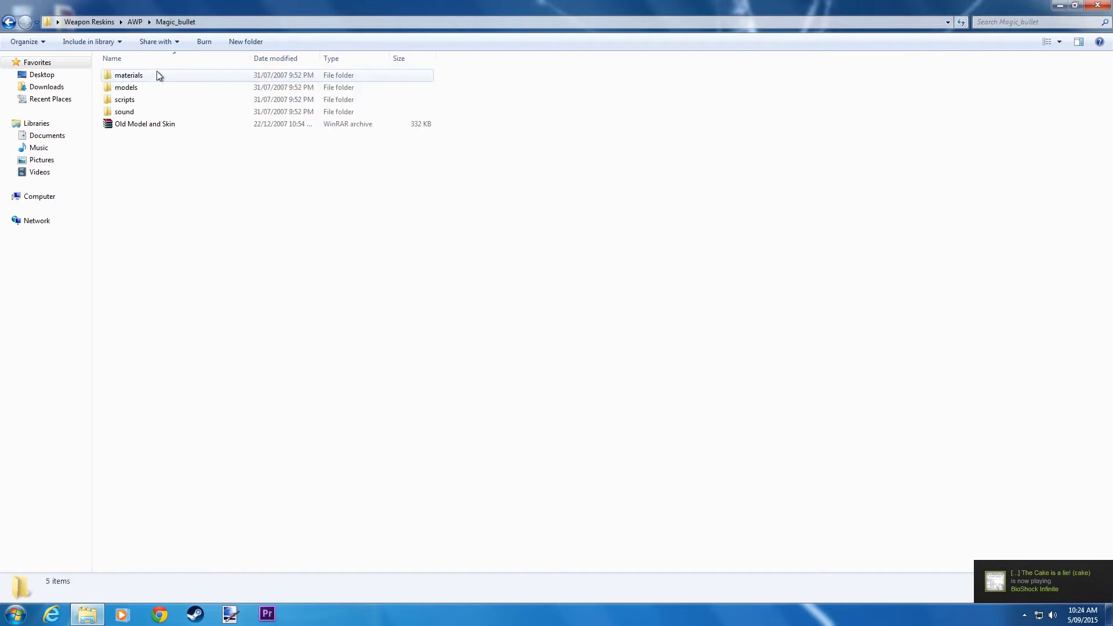
pyautogui.click(145, 128)
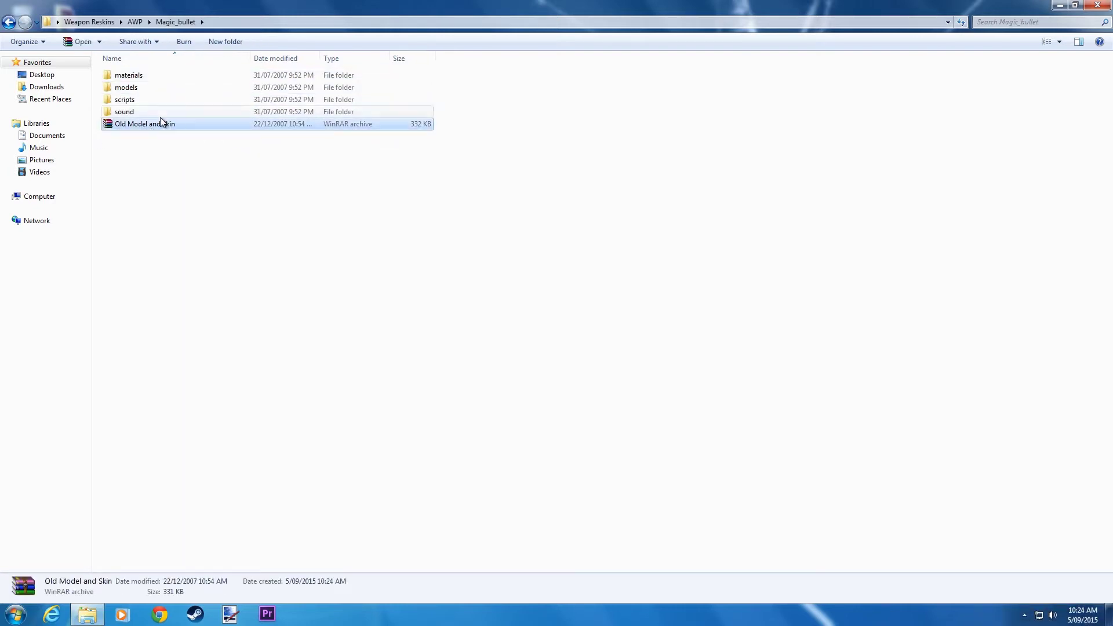
pyautogui.keyDown('ctrl'); pyautogui.click(137, 99); pyautogui.keyUp('ctrl')
pyautogui.press('Delete')
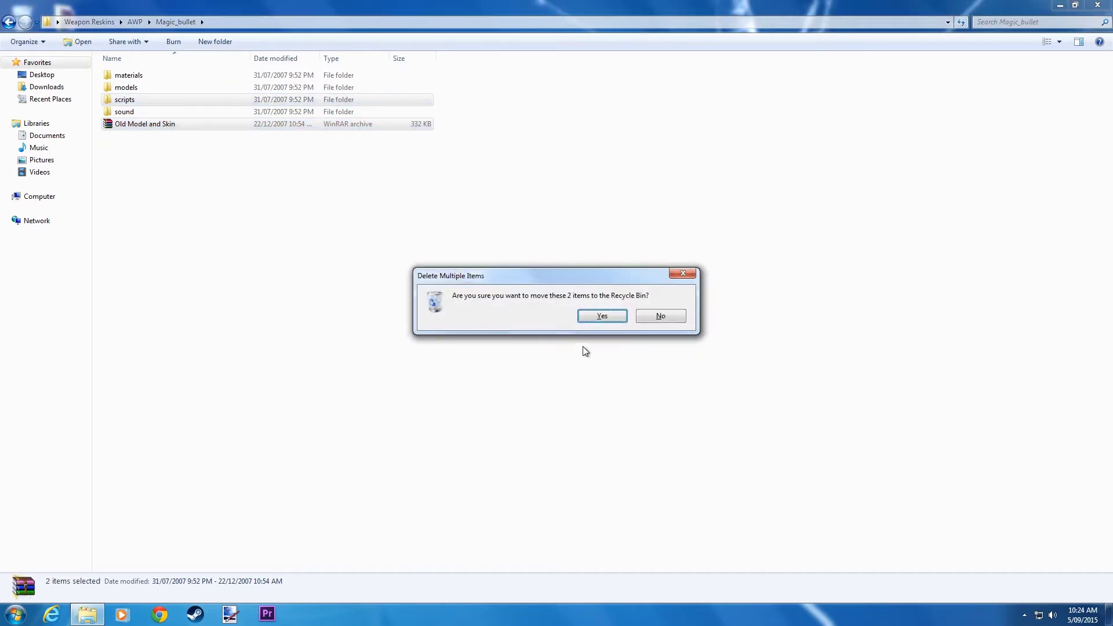
pyautogui.click(599, 315)
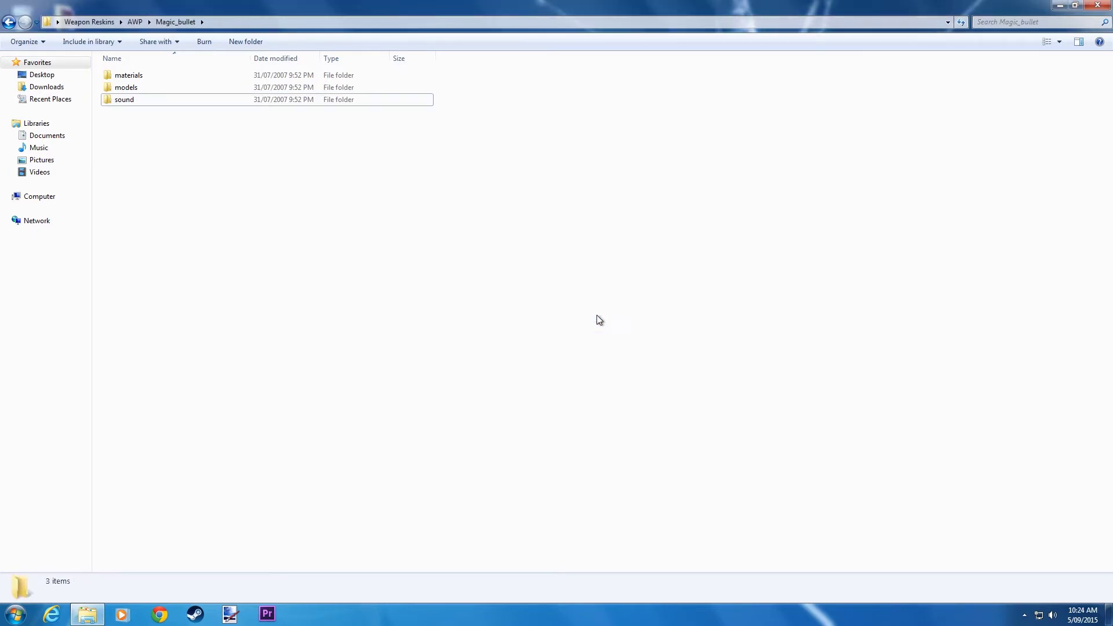
# Create a cstrike folder inside models\weapons
pyautogui.doubleClick(171, 91)
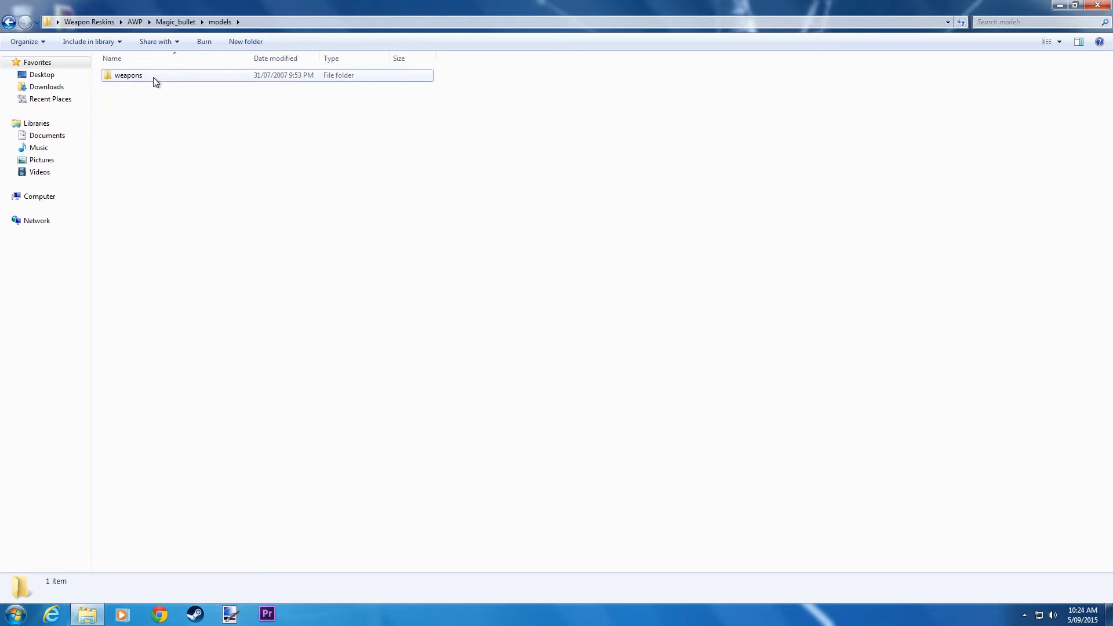
pyautogui.doubleClick(154, 78)
pyautogui.rightClick(173, 189)
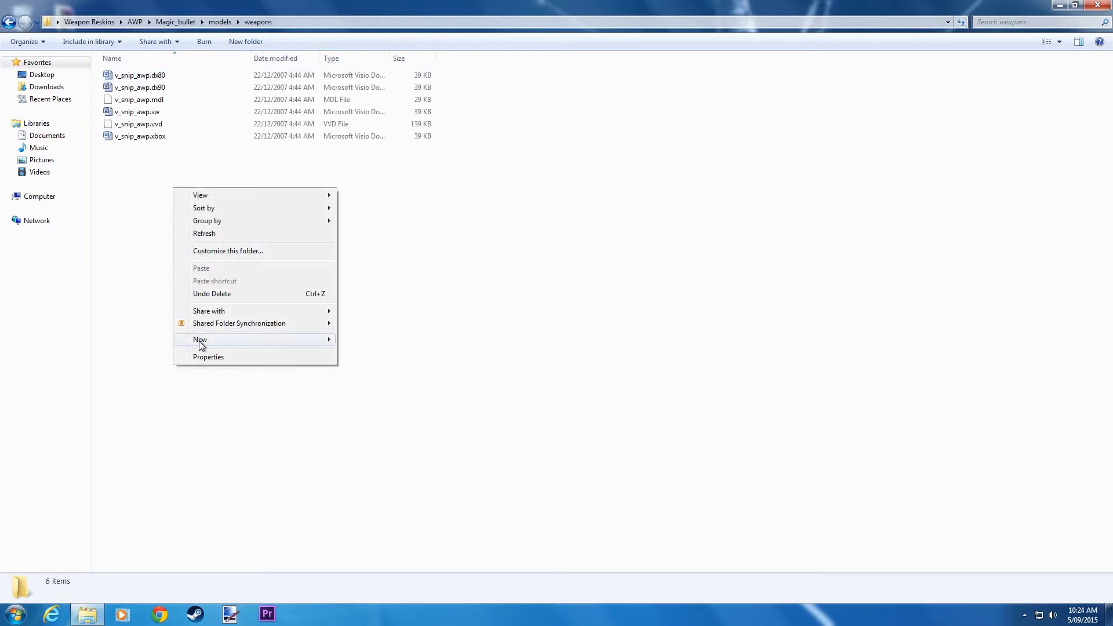
pyautogui.moveTo(238, 344)
pyautogui.click(382, 343)
pyautogui.write('c')
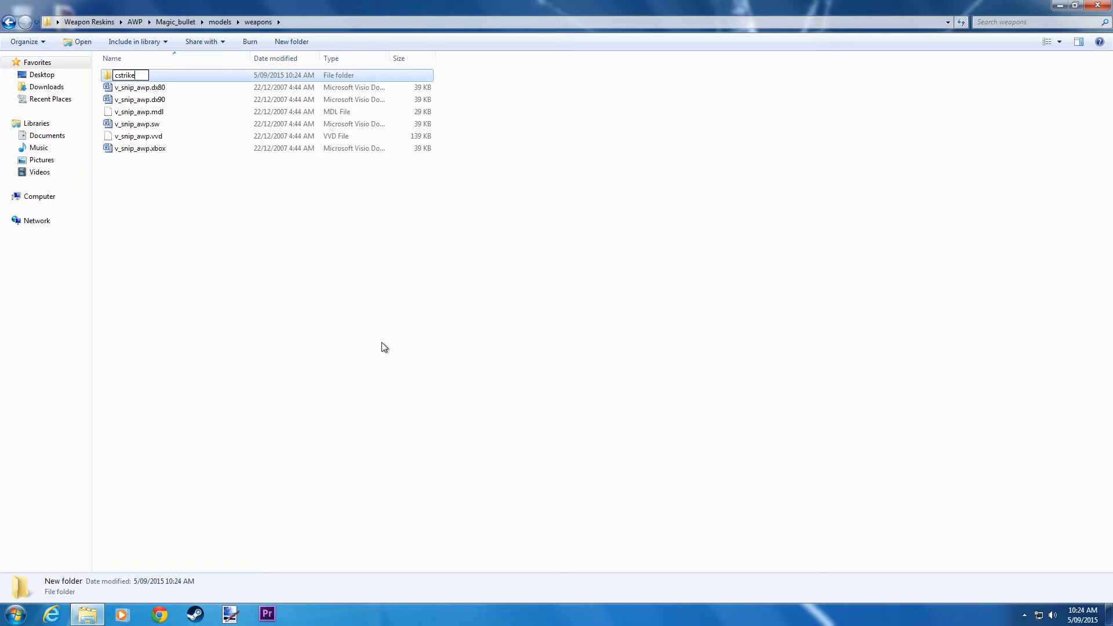
pyautogui.write('strike')
pyautogui.click(382, 347)
# Copy the six v_snip_awp model files into the cstrike folder
pyautogui.moveTo(172, 164); pyautogui.dragTo(147, 85)
pyautogui.rightClick(148, 86)
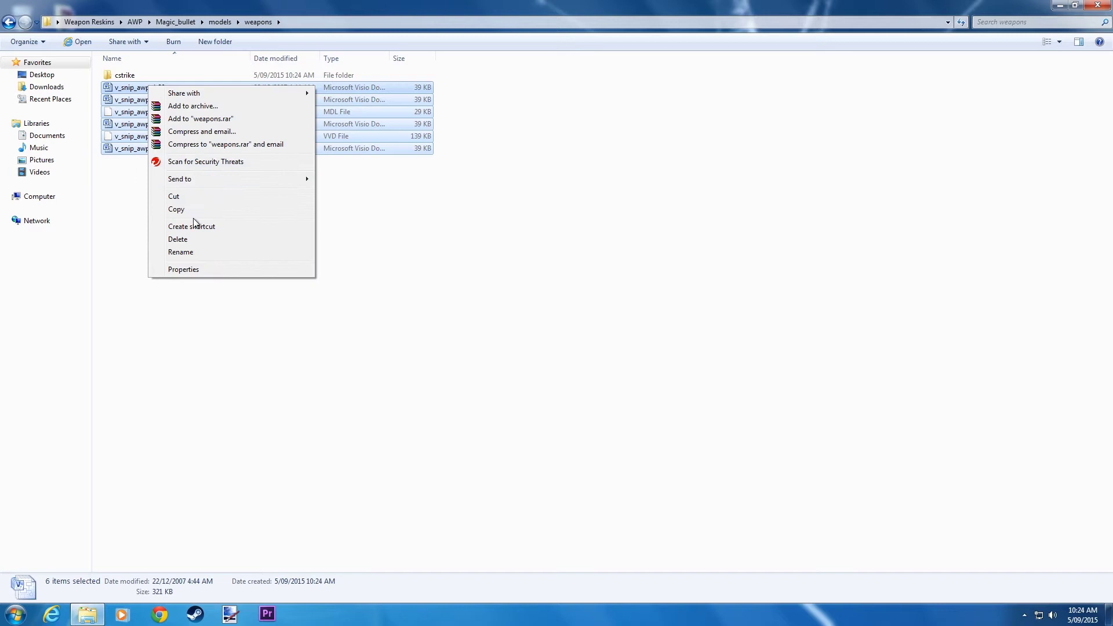
pyautogui.click(177, 210)
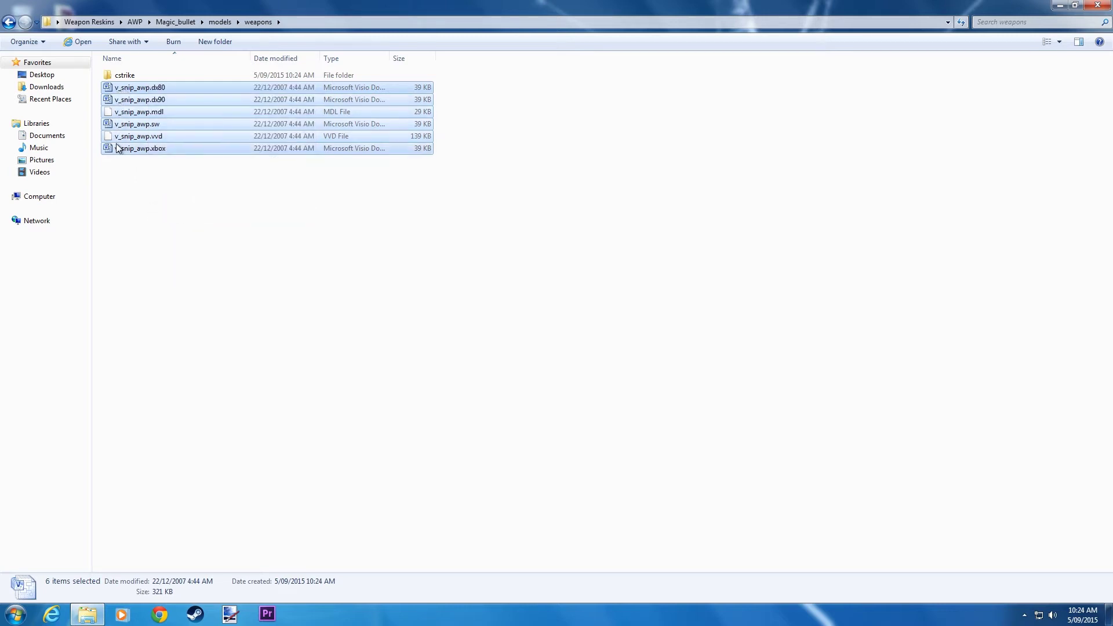
pyautogui.click(141, 183)
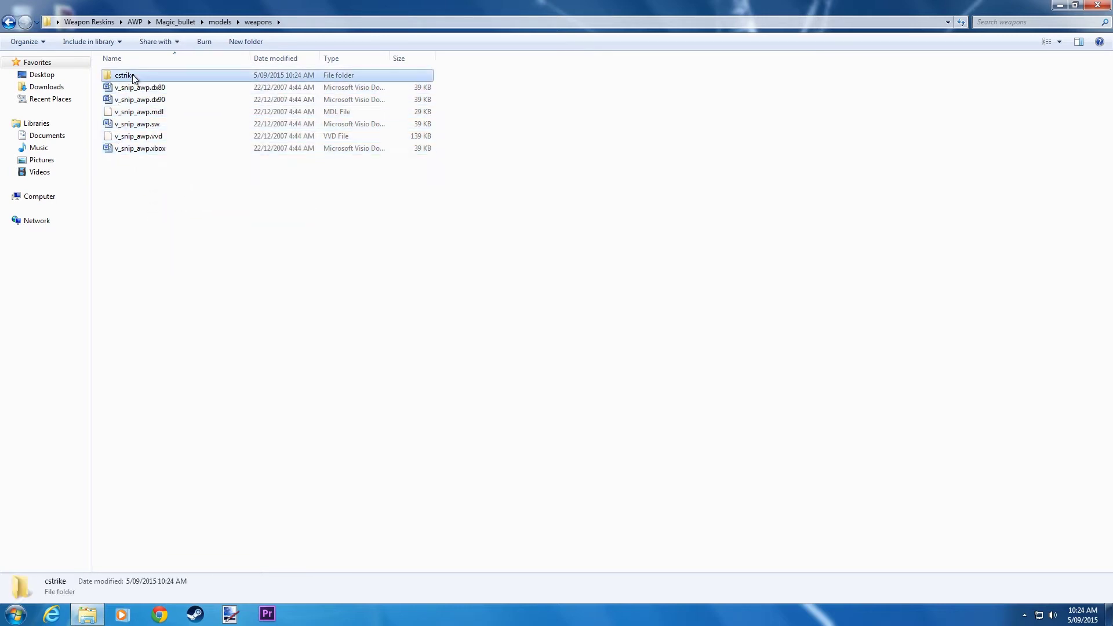
pyautogui.doubleClick(137, 76)
pyautogui.rightClick(167, 124)
pyautogui.click(193, 200)
# Rename the first two copies to c_snip_awp.dx80 and c_snip_awp.vvd
pyautogui.click(127, 76)
pyautogui.rightClick(125, 76)
pyautogui.click(157, 292)
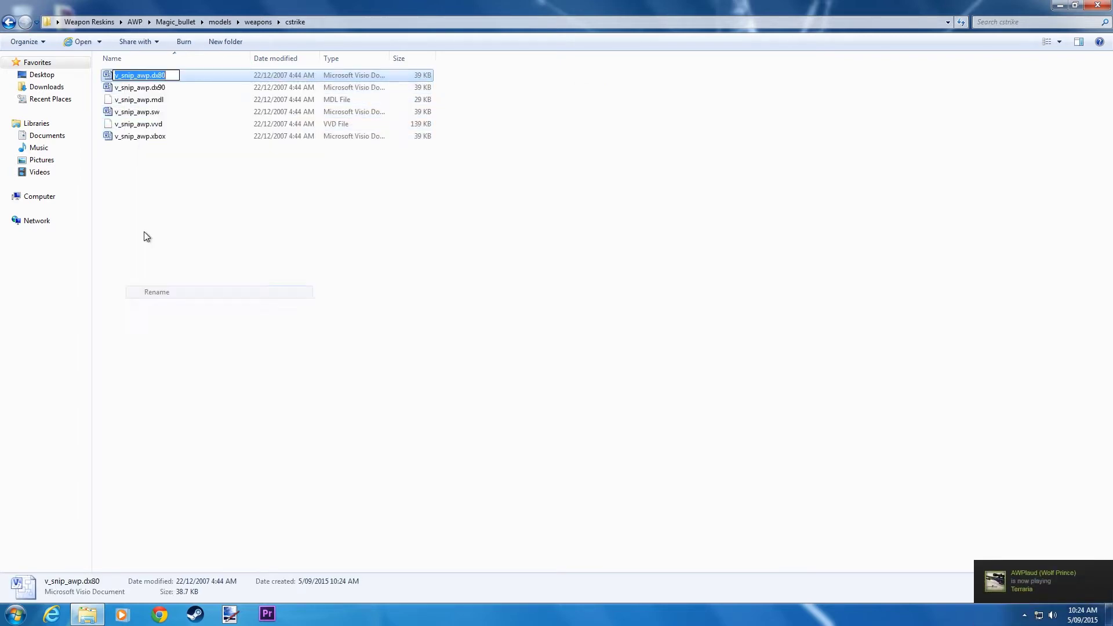
pyautogui.write('c')
pyautogui.press('Return')
pyautogui.rightClick(157, 124)
pyautogui.write('mc')
pyautogui.press('Return')
# Rename the sw, dx90, mdl and xbox files from v_snip_awp to c_snip_awp
pyautogui.rightClick(150, 123)
pyautogui.write('m')
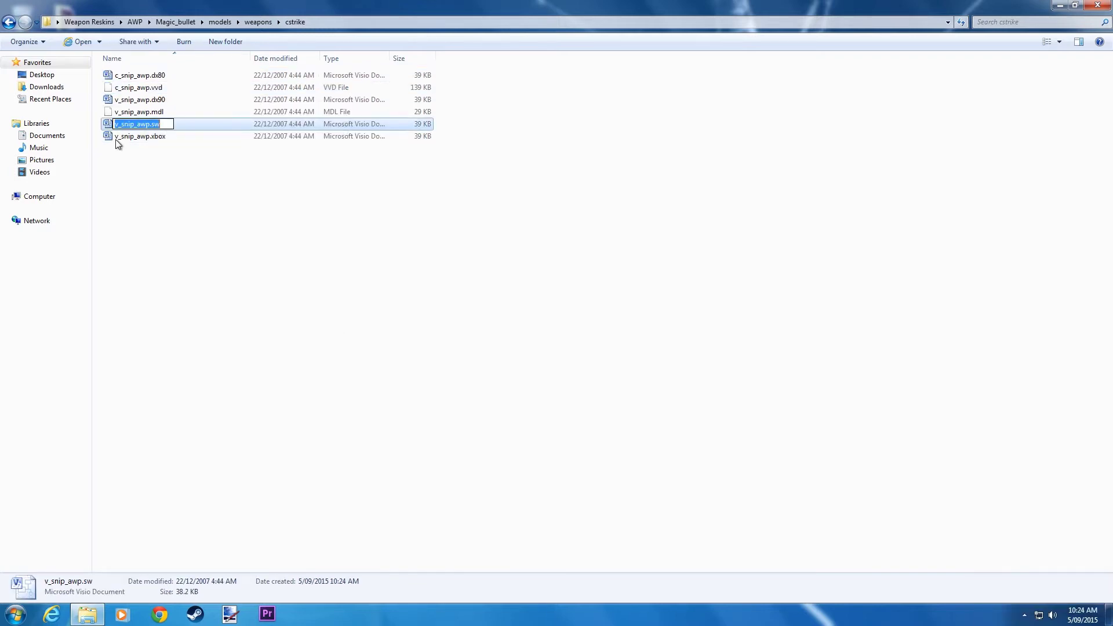
pyautogui.write('c')
pyautogui.press('Return')
pyautogui.rightClick(144, 112)
pyautogui.write('mc')
pyautogui.press('Return')
pyautogui.rightClick(145, 124)
pyautogui.write('mc')
pyautogui.press('Return')
pyautogui.rightClick(165, 135)
pyautogui.write('mc')
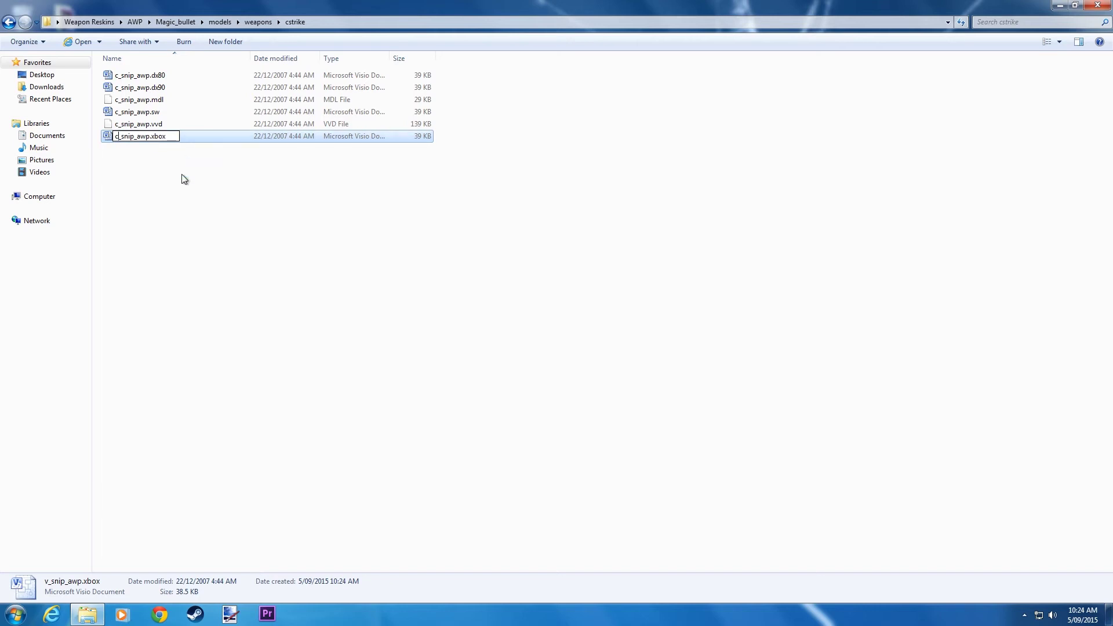
pyautogui.press('Return')
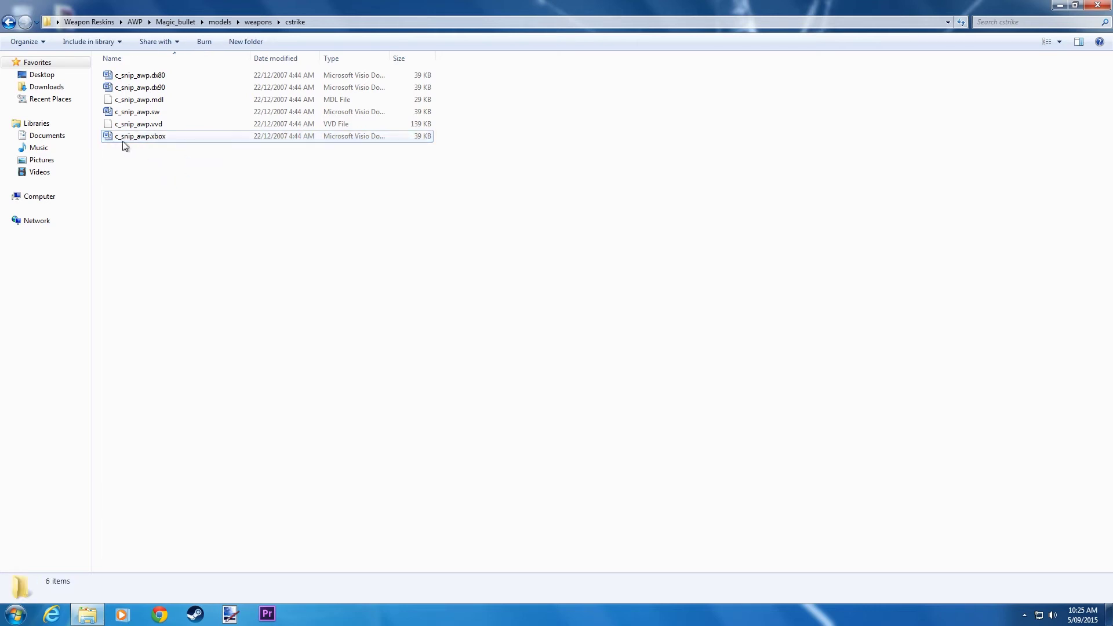
# Go back via weapons to Magic_bullet and select its materials, models and sound folders
pyautogui.click(255, 24)
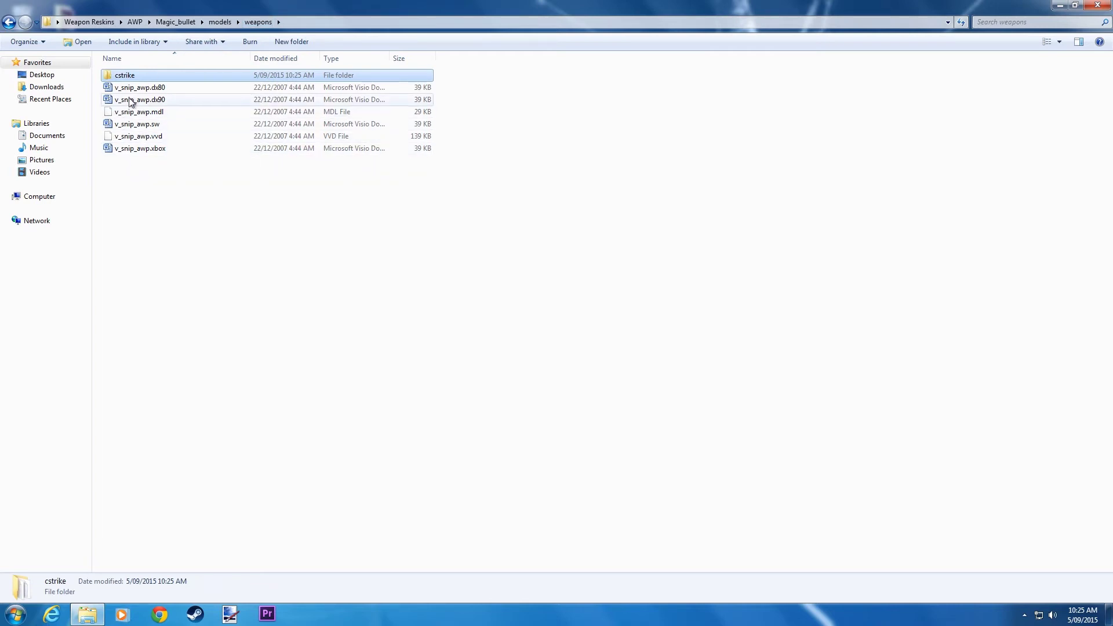
pyautogui.click(189, 22)
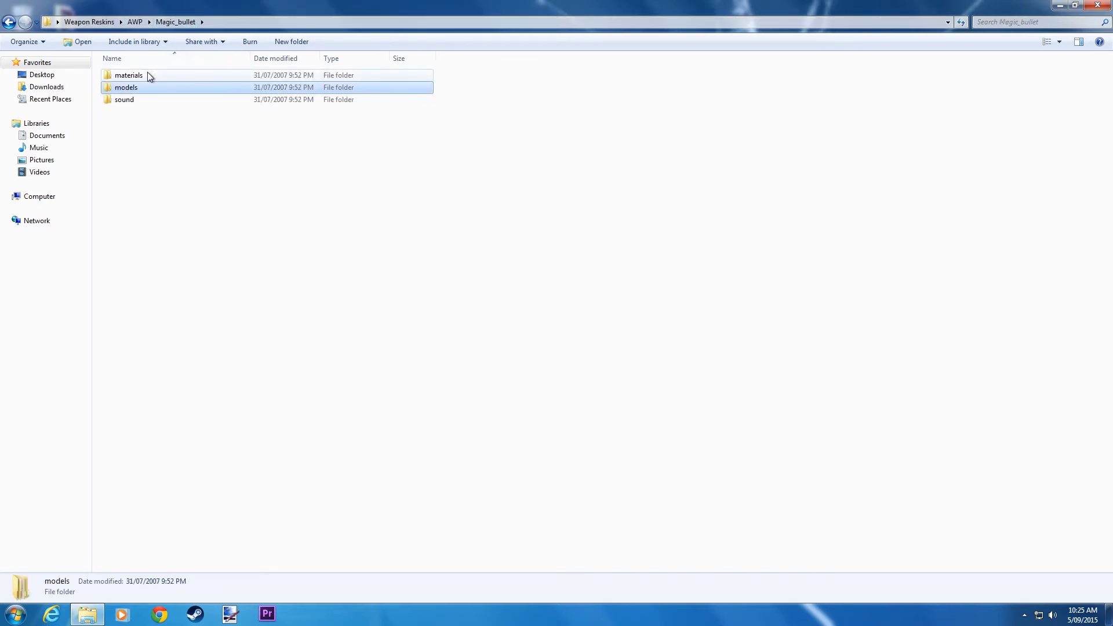
pyautogui.click(144, 74)
pyautogui.click(129, 87)
pyautogui.click(138, 100)
# Dock Magic_bullet on the right and a second Explorer window on the left
pyautogui.moveTo(343, 15); pyautogui.dragTo(1109, 12)
pyautogui.rightClick(84, 613)
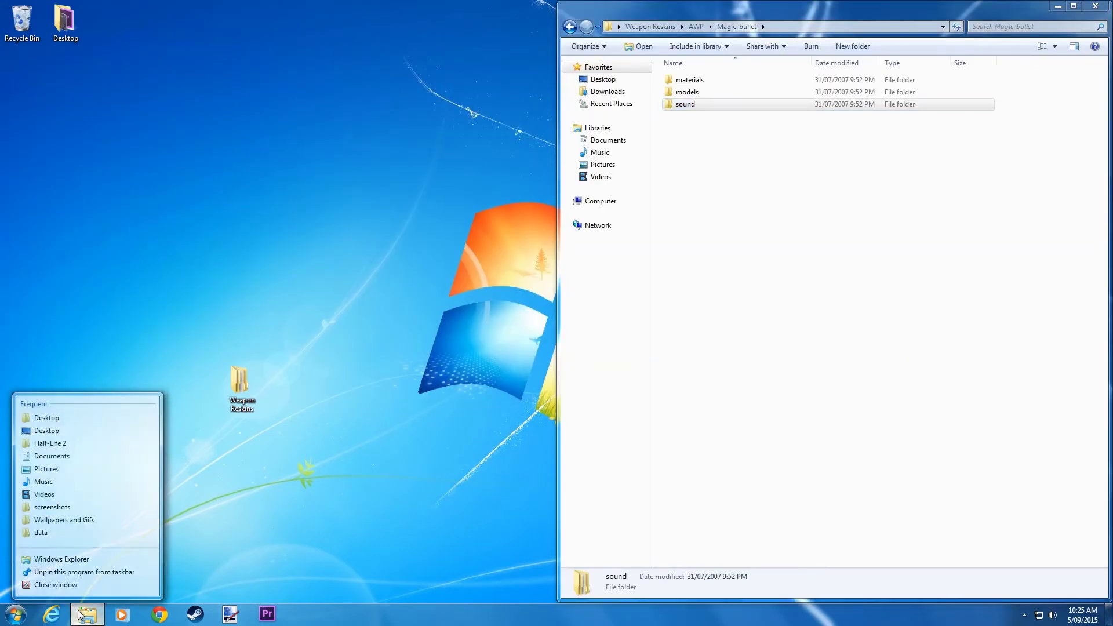
pyautogui.click(50, 416)
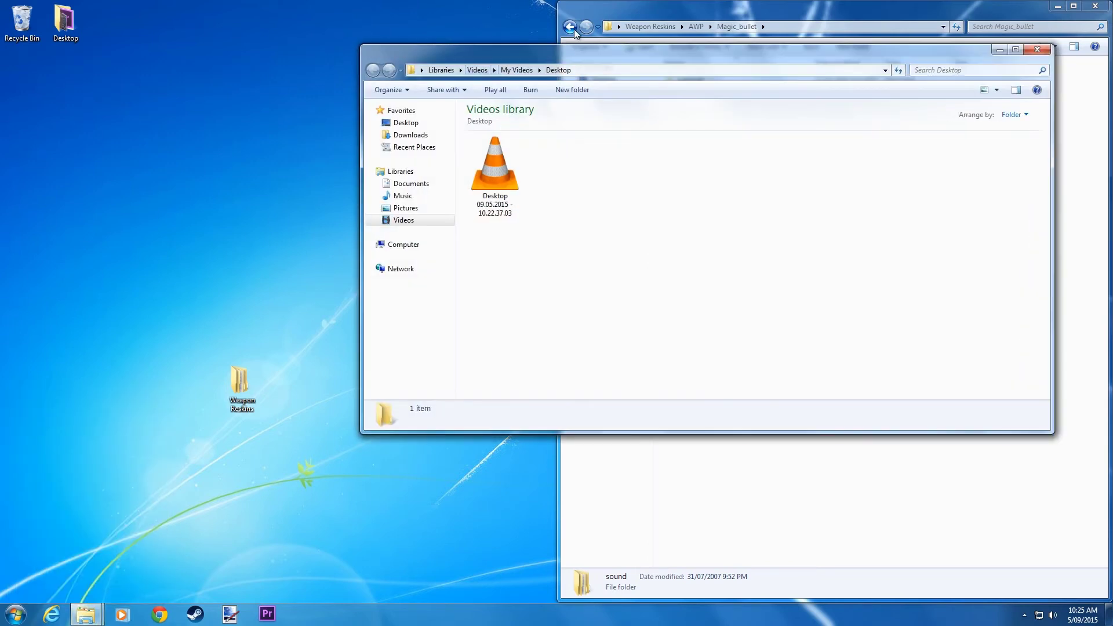
pyautogui.press('super+Left')
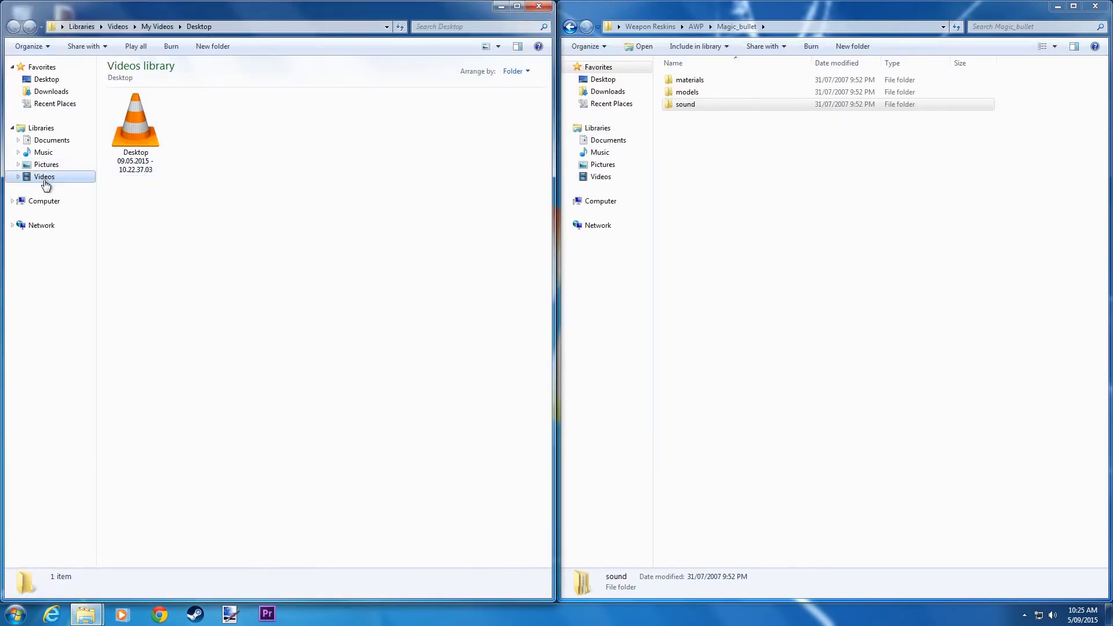
# Browse the new window to C:\Program Files (x86)\Steam\steamapps\common\GarrysMod\garrysmod
pyautogui.click(43, 203)
pyautogui.doubleClick(153, 96)
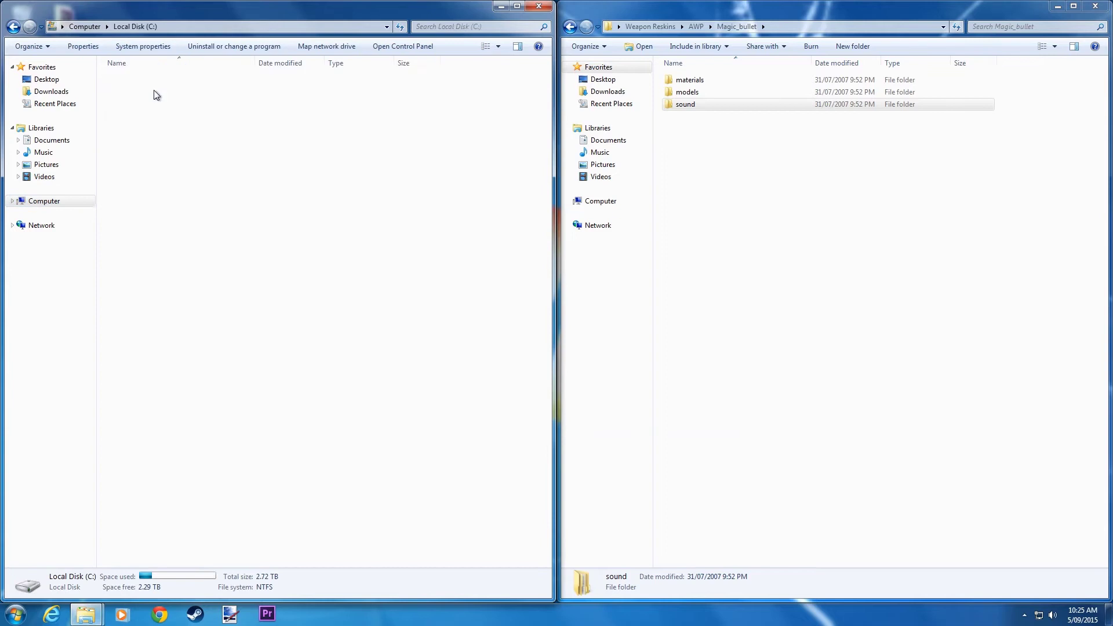
pyautogui.doubleClick(181, 143)
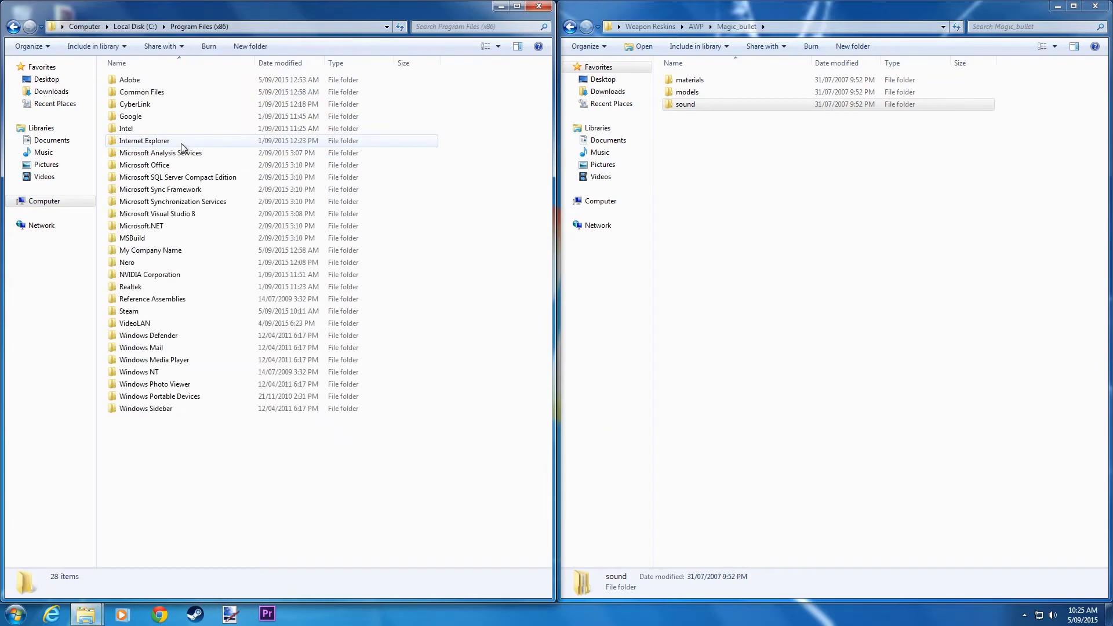
pyautogui.doubleClick(144, 311)
pyautogui.doubleClick(152, 312)
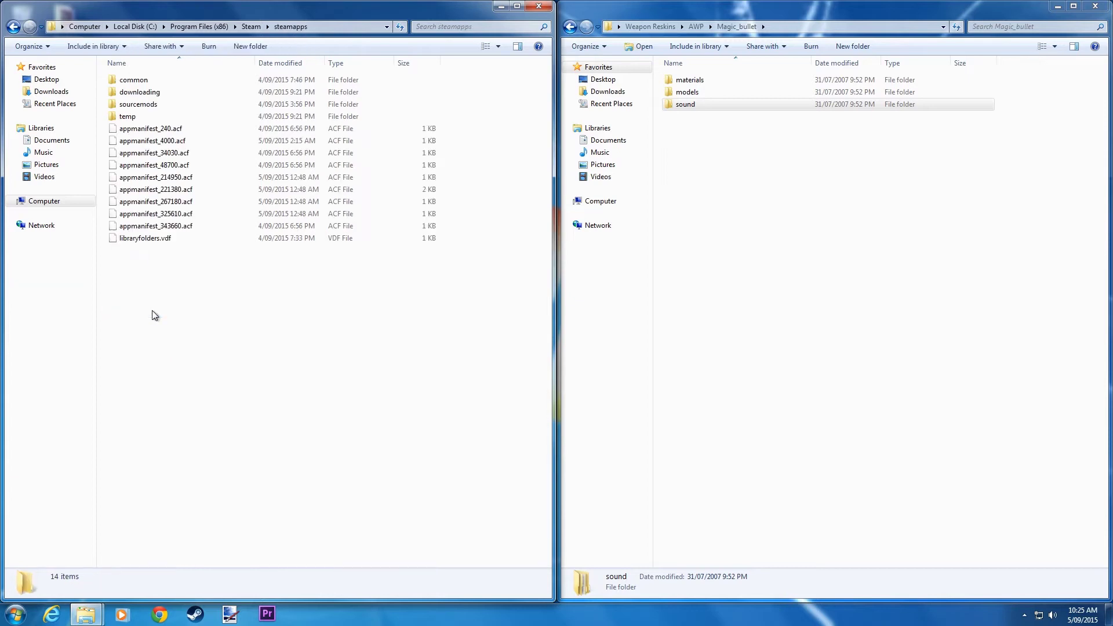
pyautogui.doubleClick(151, 79)
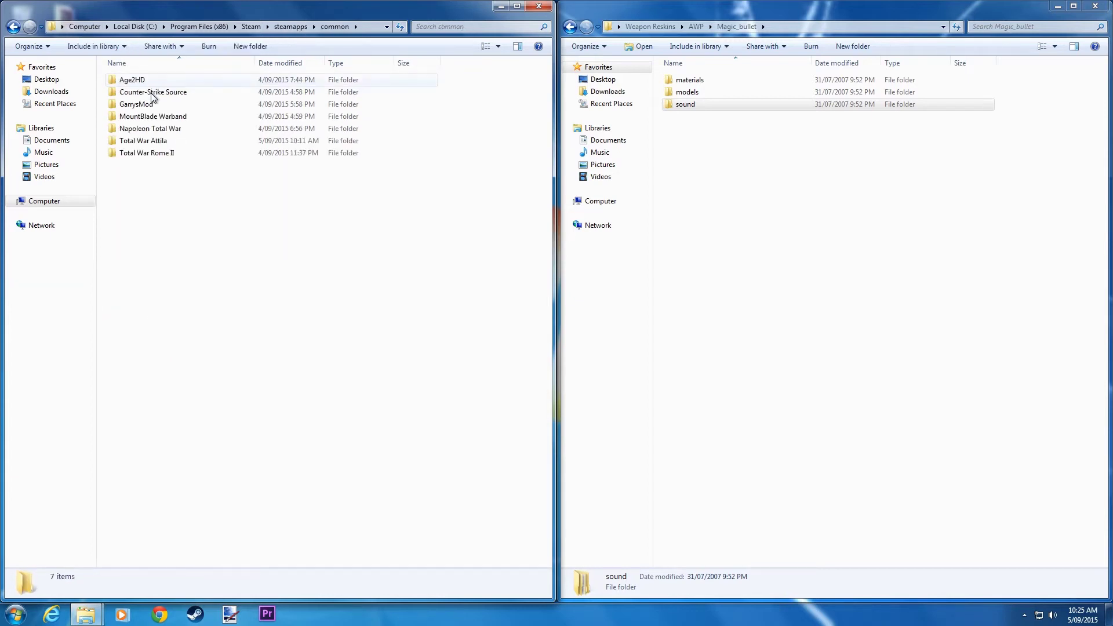
pyautogui.doubleClick(149, 106)
pyautogui.doubleClick(167, 92)
# Copy materials, models and sound into garrysmod, merging folders and replacing all conflicting files
pyautogui.moveTo(790, 172); pyautogui.dragTo(713, 79)
pyautogui.rightClick(712, 79)
pyautogui.click(734, 275)
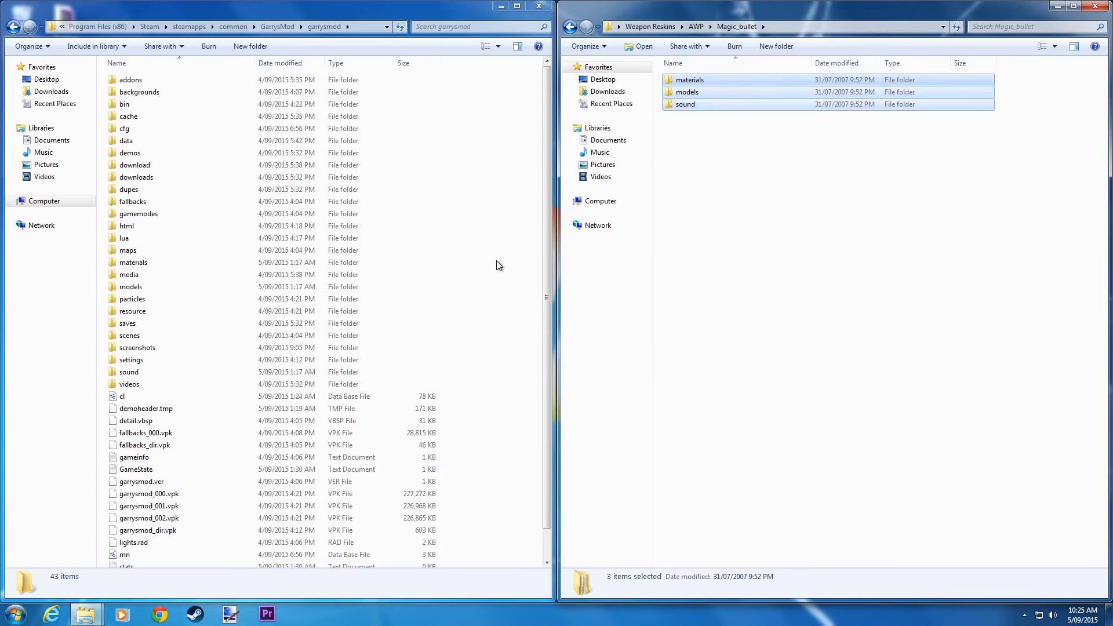
pyautogui.rightClick(497, 262)
pyautogui.click(532, 343)
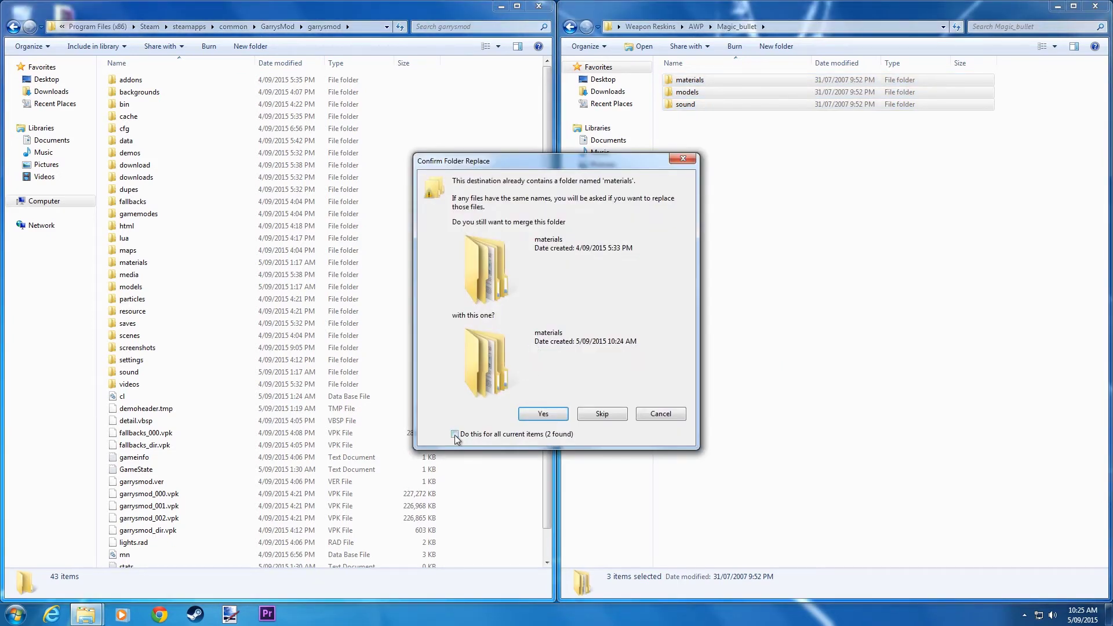
pyautogui.click(543, 414)
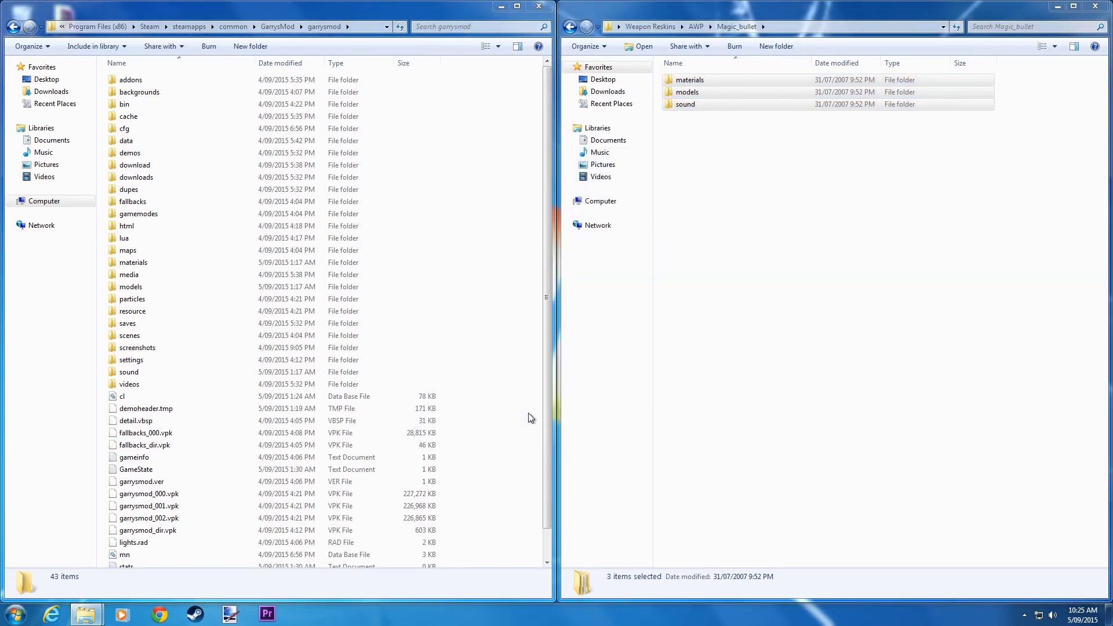
pyautogui.click(440, 431)
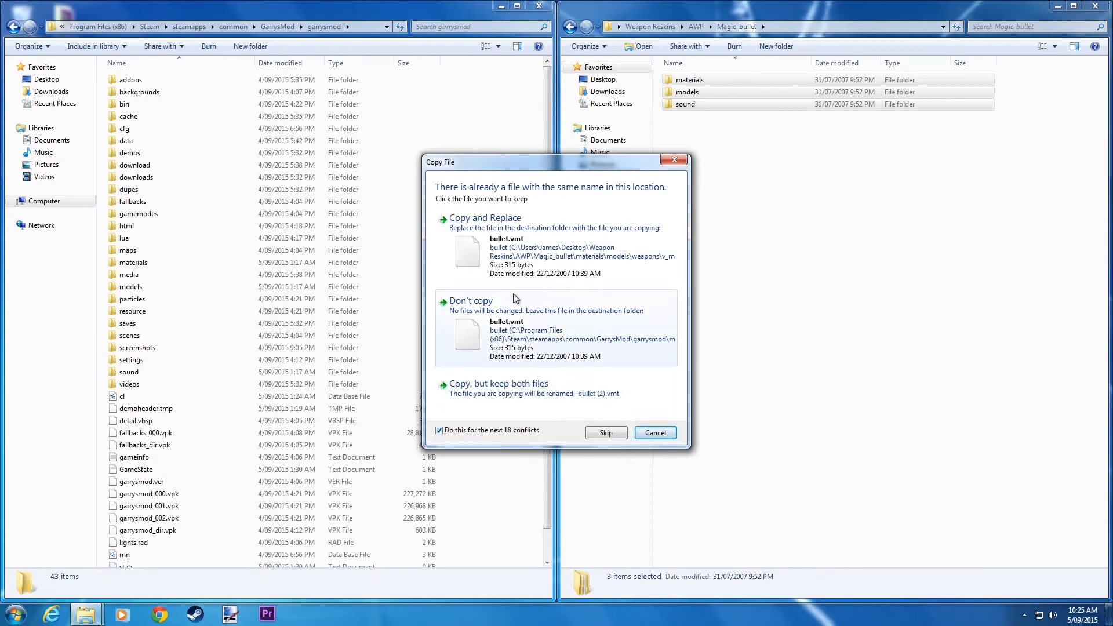
pyautogui.click(521, 261)
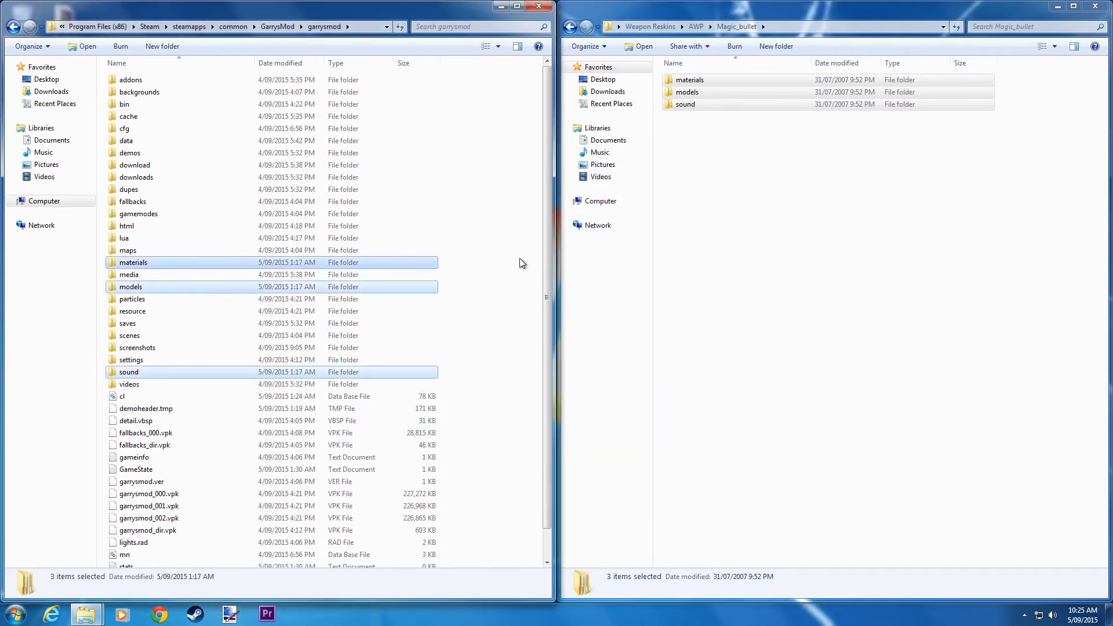
pyautogui.click(519, 259)
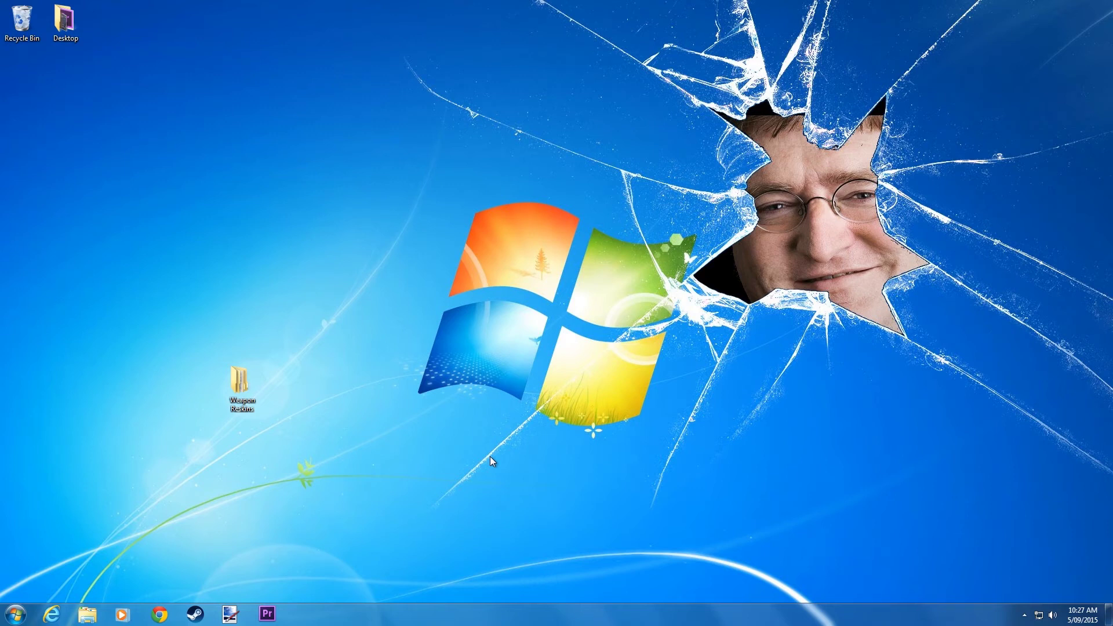
# Create a new folder named Hands inside Weapon Reskins, next to AWP
pyautogui.doubleClick(251, 387)
pyautogui.rightClick(528, 214)
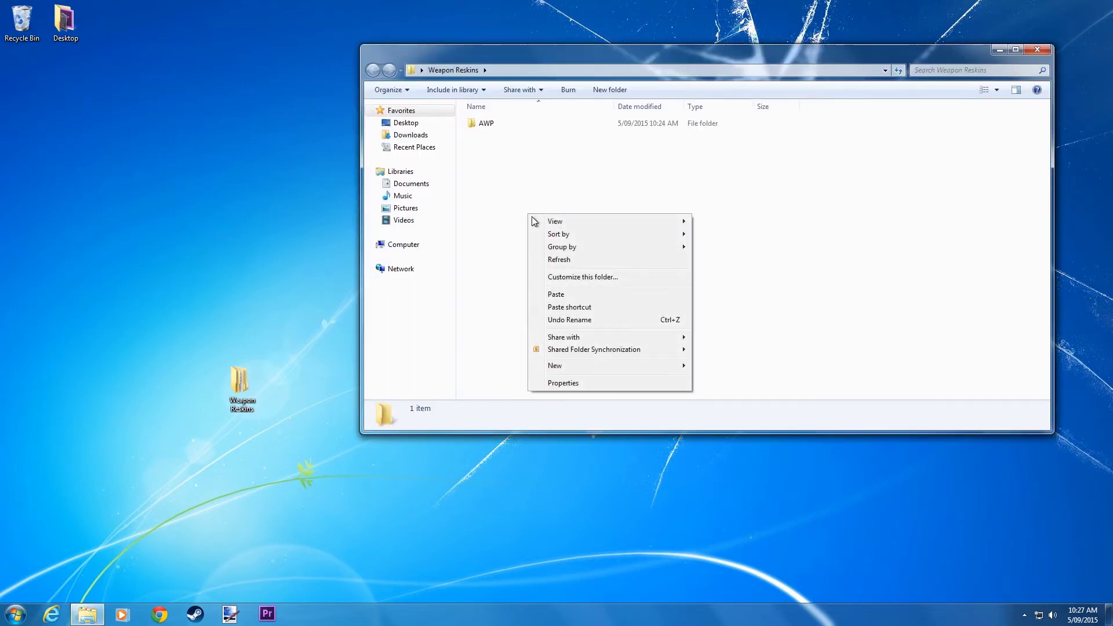
pyautogui.moveTo(562, 364)
pyautogui.click(710, 366)
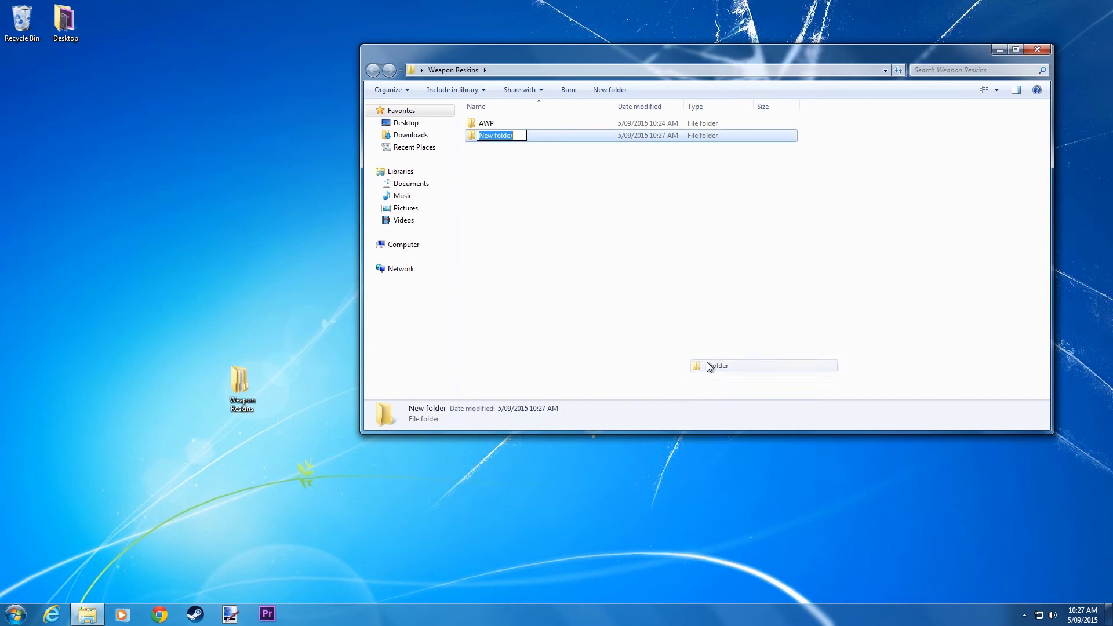
pyautogui.write('Hands')
pyautogui.click(677, 296)
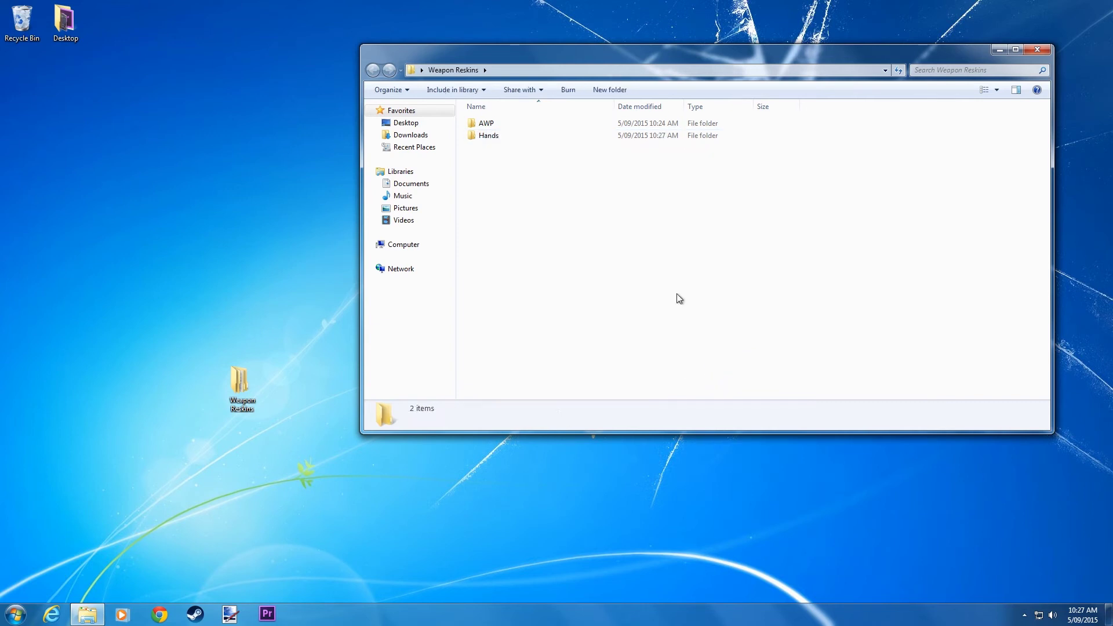
pyautogui.click(146, 619)
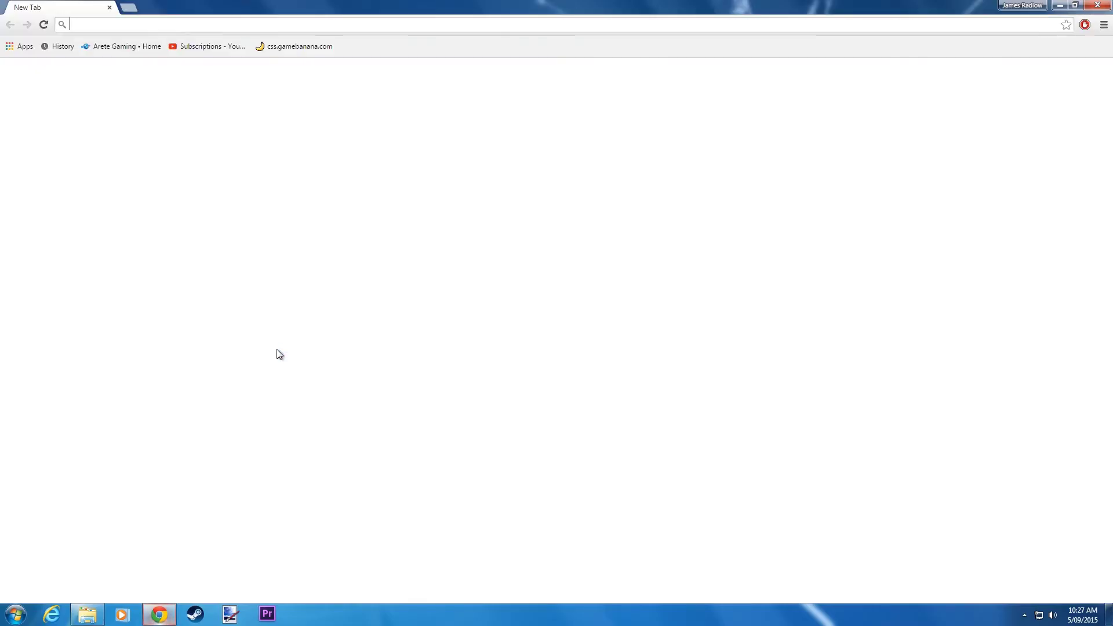
# Load css.gamebanana.com/skins in the browser
pyautogui.write('csss')
pyautogui.press('BackSpace')
pyautogui.write('.')
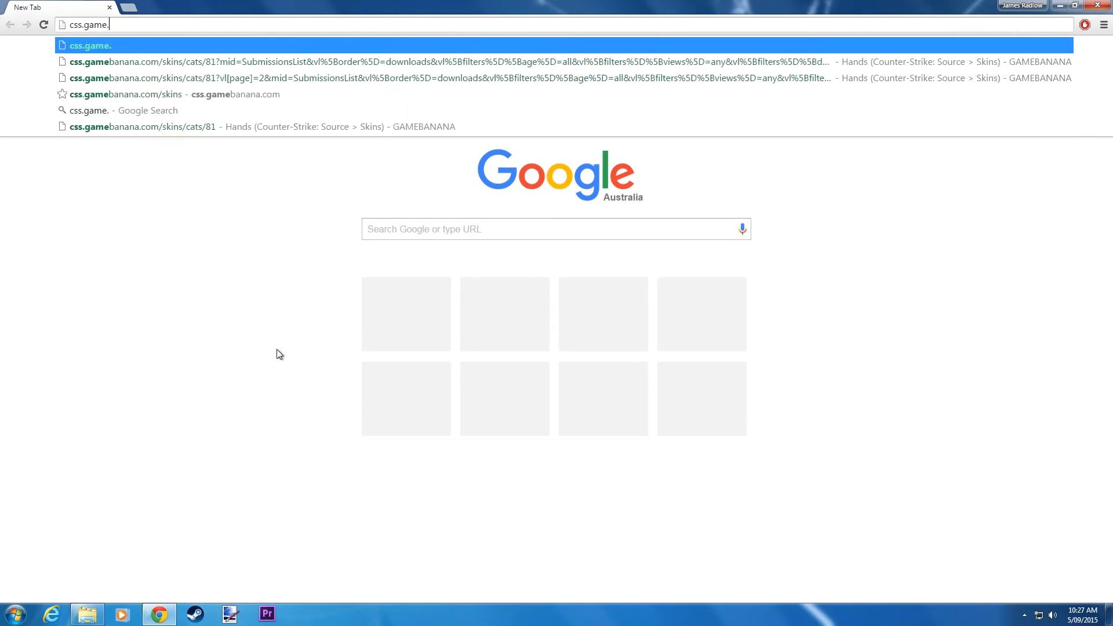
pyautogui.write('gamebanana.c')
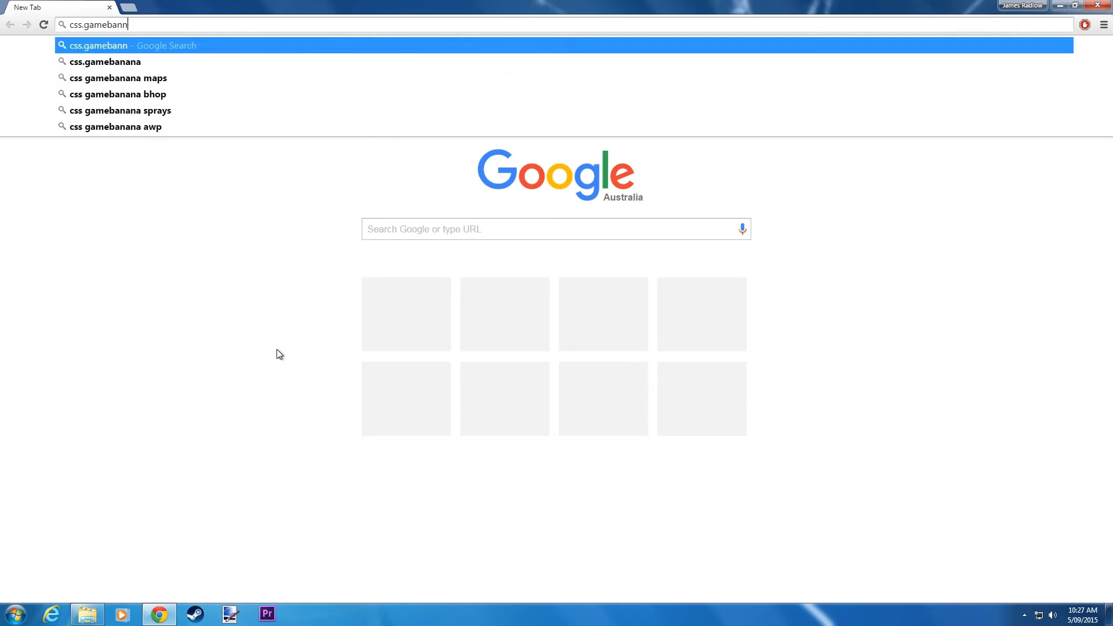
pyautogui.write('/skins')
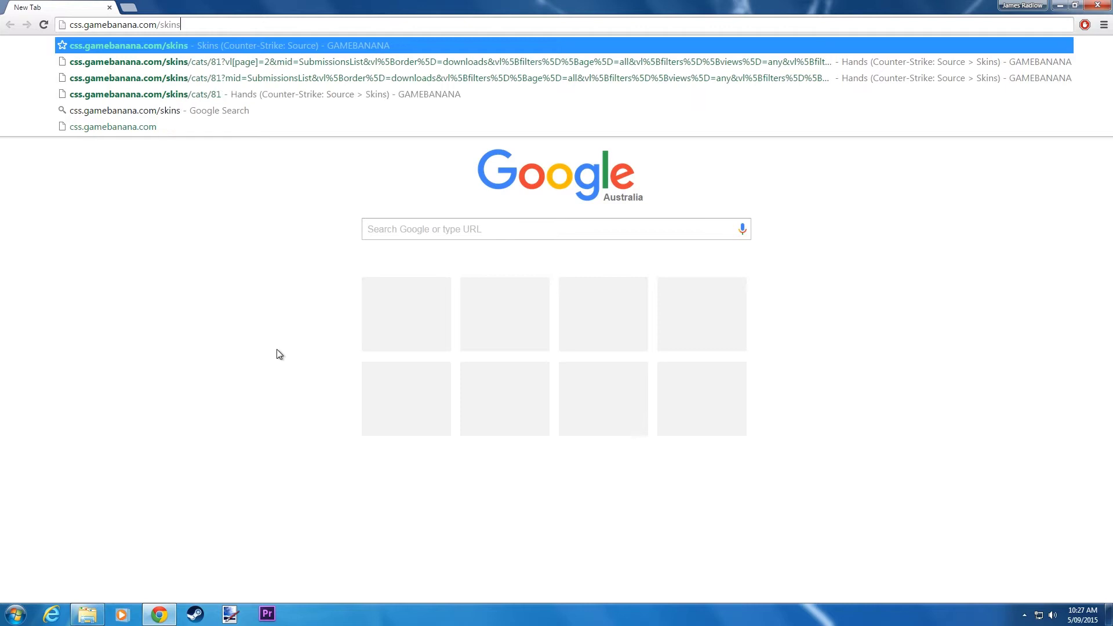
pyautogui.press('Return')
# Open the Hands skin category and sort it by download count
pyautogui.scroll(-5, 197, 288)
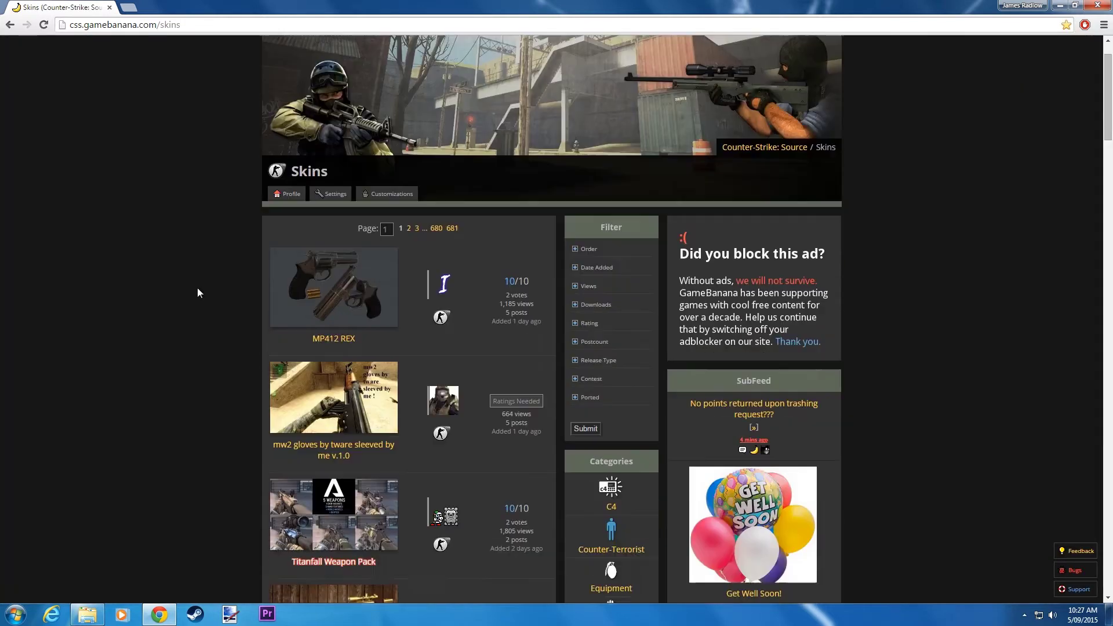
pyautogui.click(607, 392)
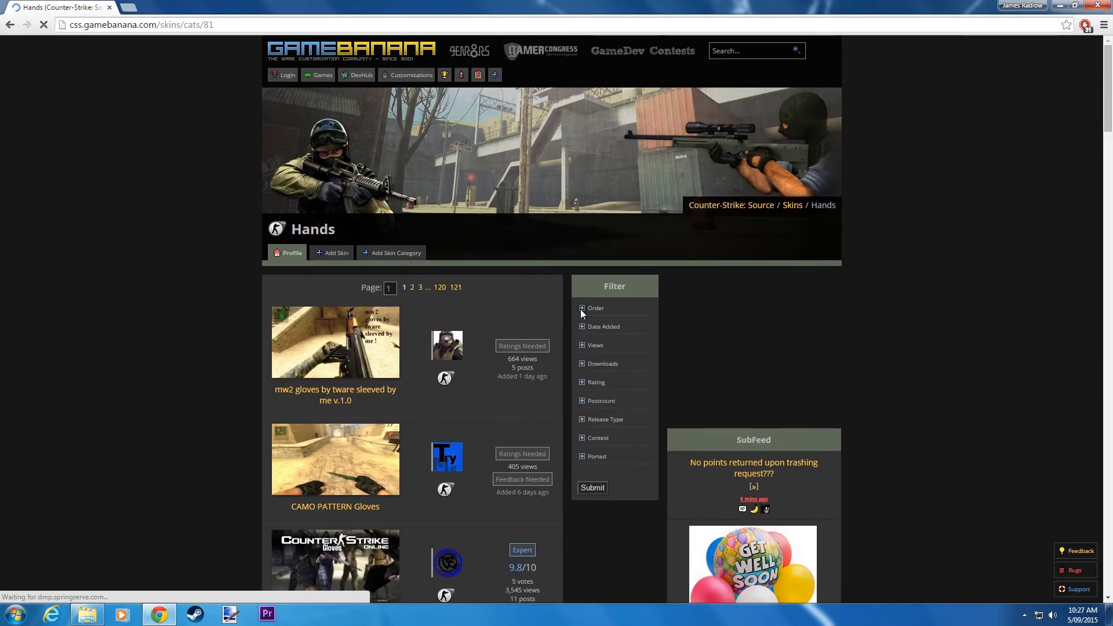
pyautogui.click(582, 308)
pyautogui.click(614, 360)
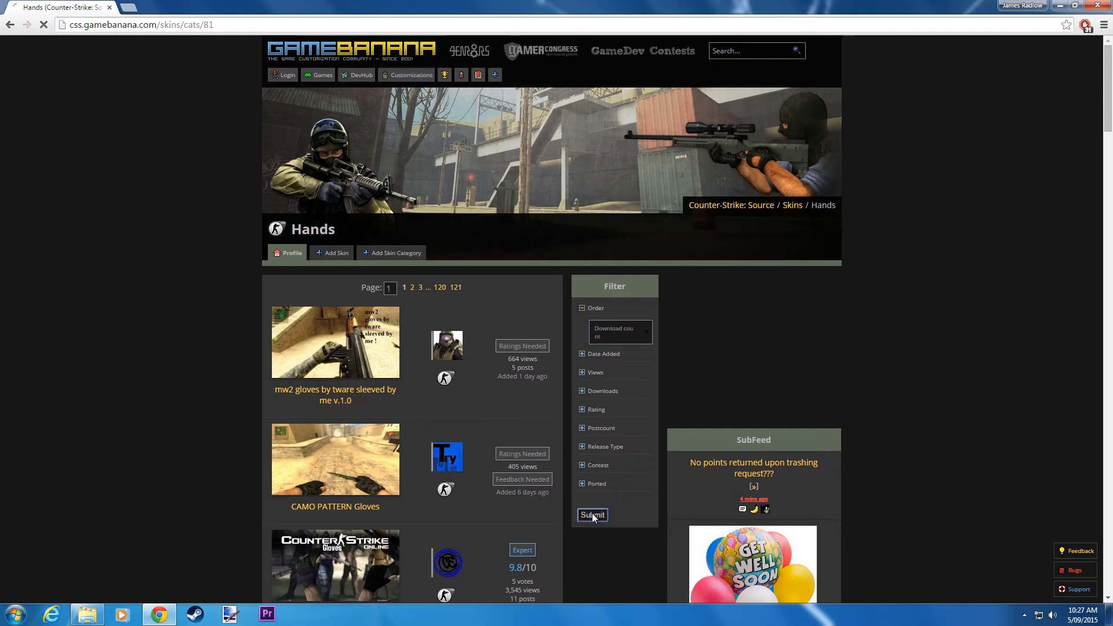
pyautogui.click(591, 516)
# Open the Articulate Yugoslavian Camo Skin and start downloading 0_of_zero_camo_2.rar
pyautogui.scroll(-6, 139, 325)
pyautogui.scroll(-20, 139, 323)
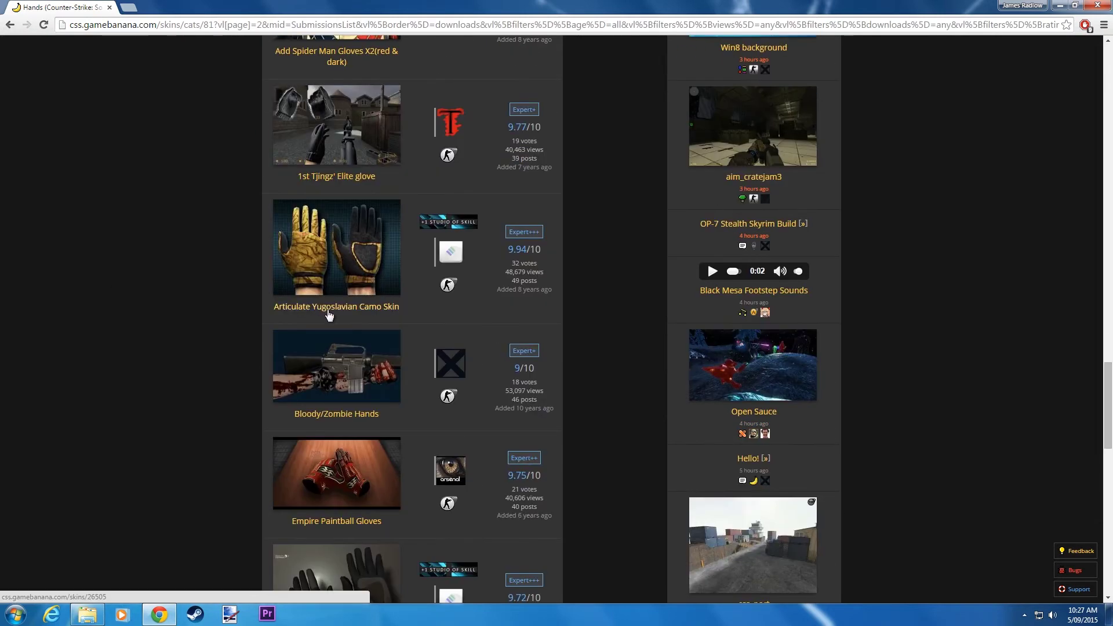
pyautogui.click(327, 306)
pyautogui.scroll(-5, 348, 313)
pyautogui.click(408, 472)
pyautogui.click(591, 302)
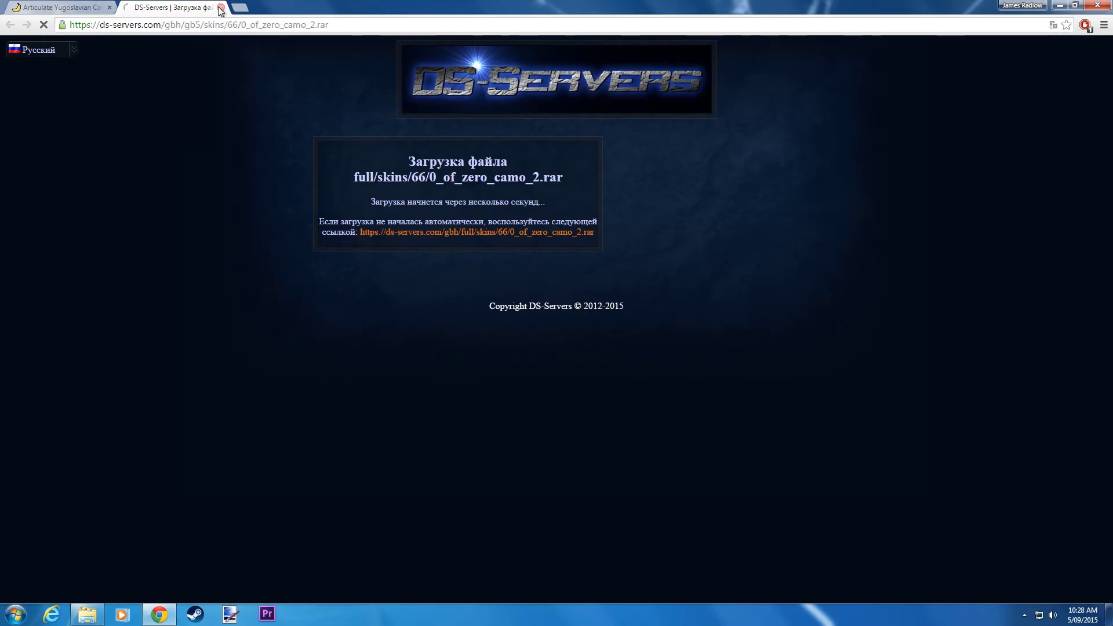
# Move the downloaded camo archive into the Hands folder and close the browser
pyautogui.doubleClick(490, 6)
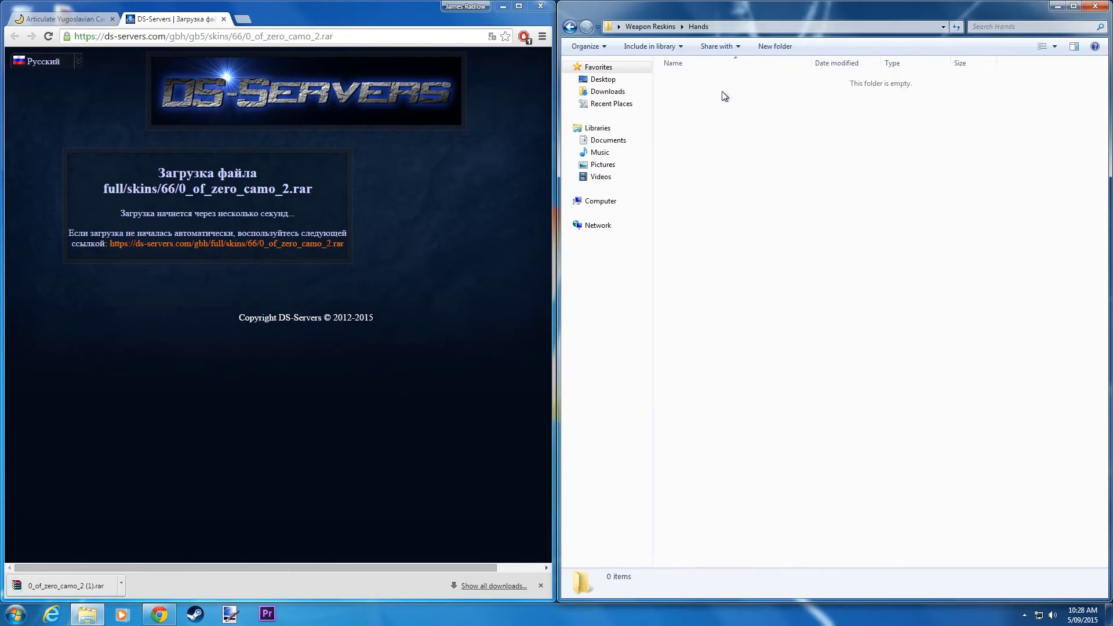
pyautogui.moveTo(64, 584); pyautogui.dragTo(759, 223)
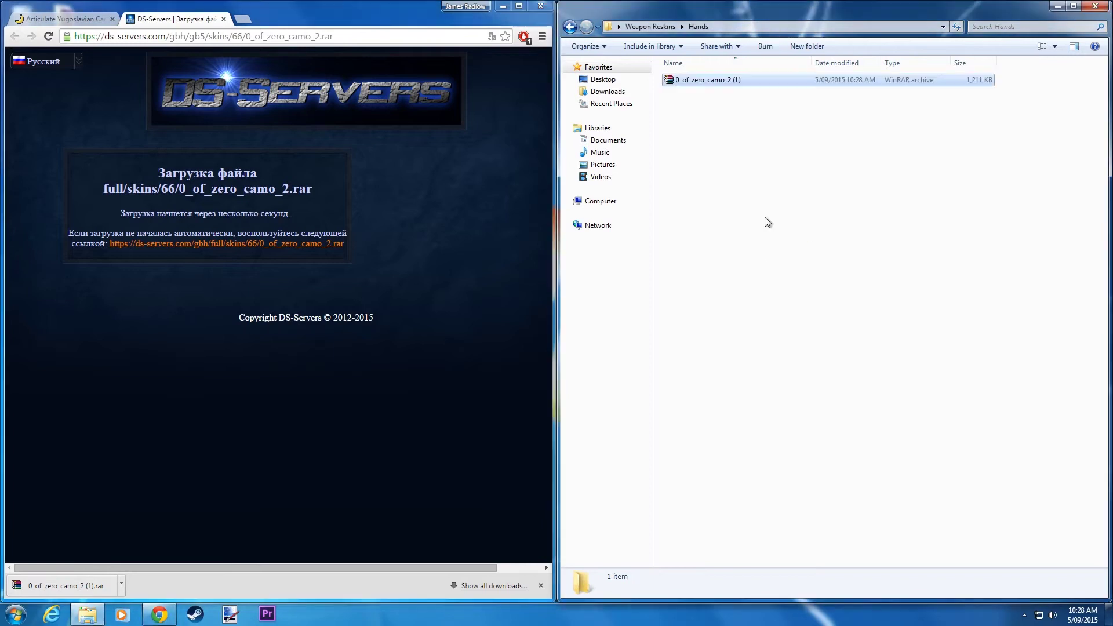
pyautogui.click(539, 8)
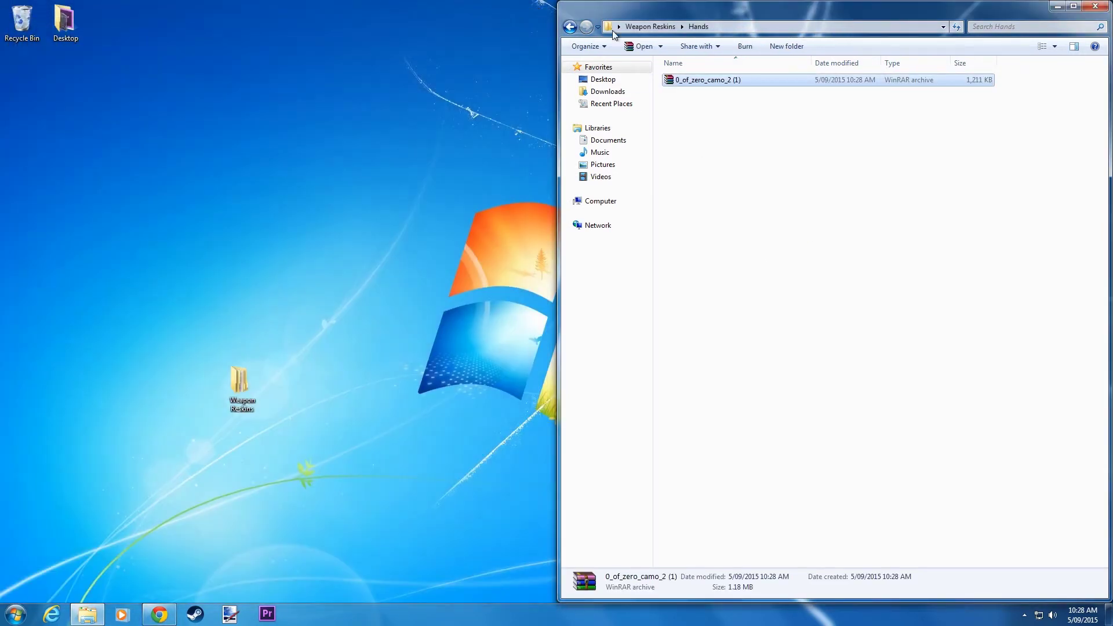
pyautogui.click(1074, 6)
# Extract the archive here and copy the resulting hands folder
pyautogui.rightClick(169, 76)
pyautogui.click(210, 117)
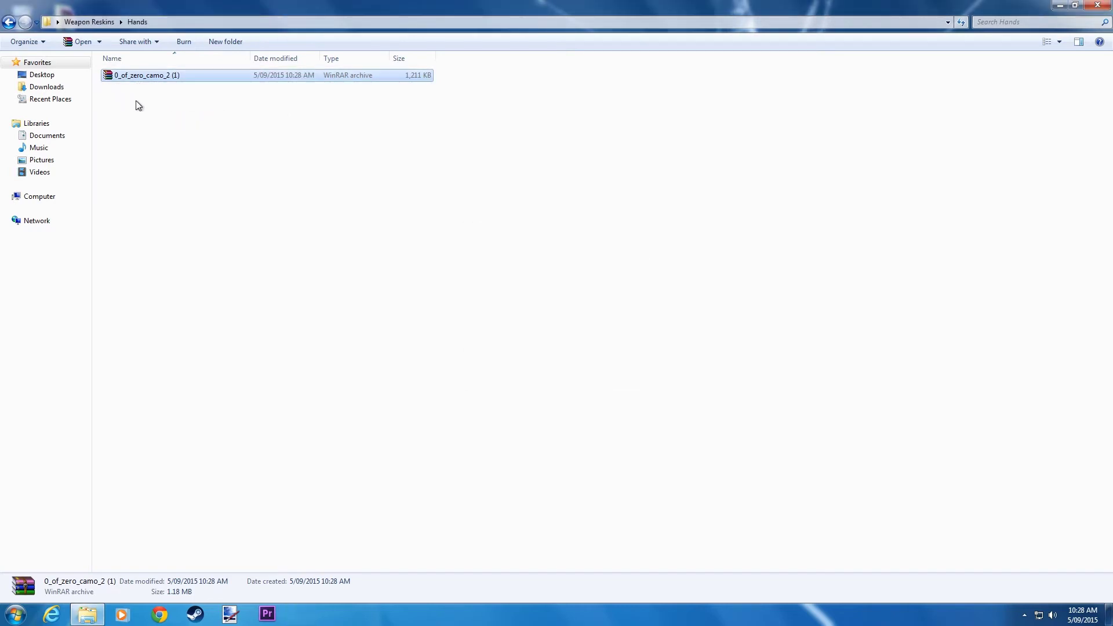
pyautogui.rightClick(144, 73)
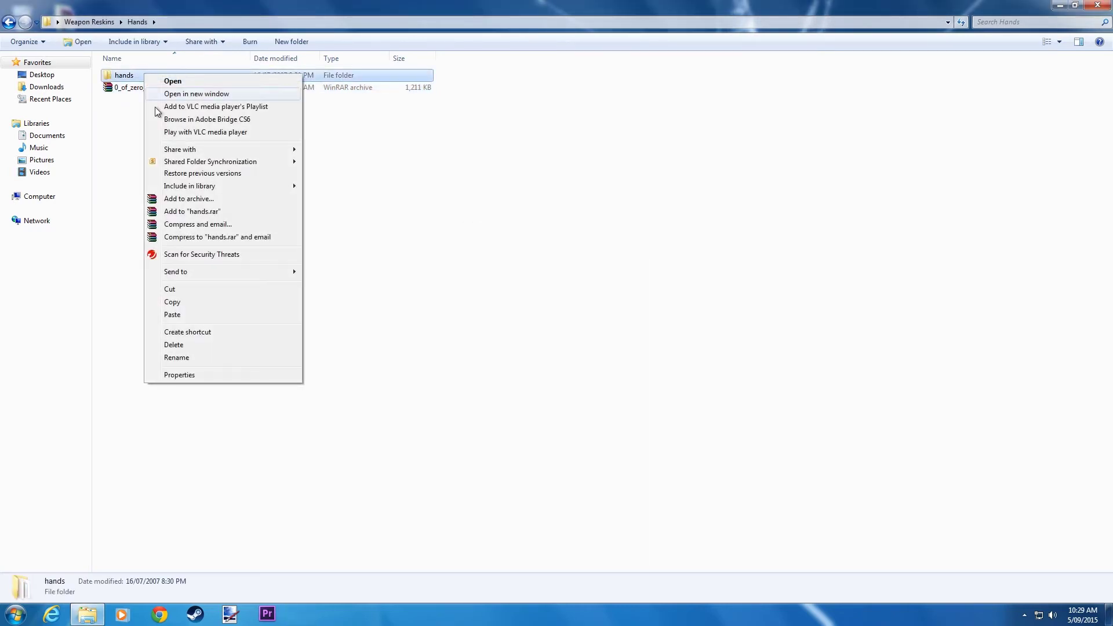
pyautogui.click(172, 302)
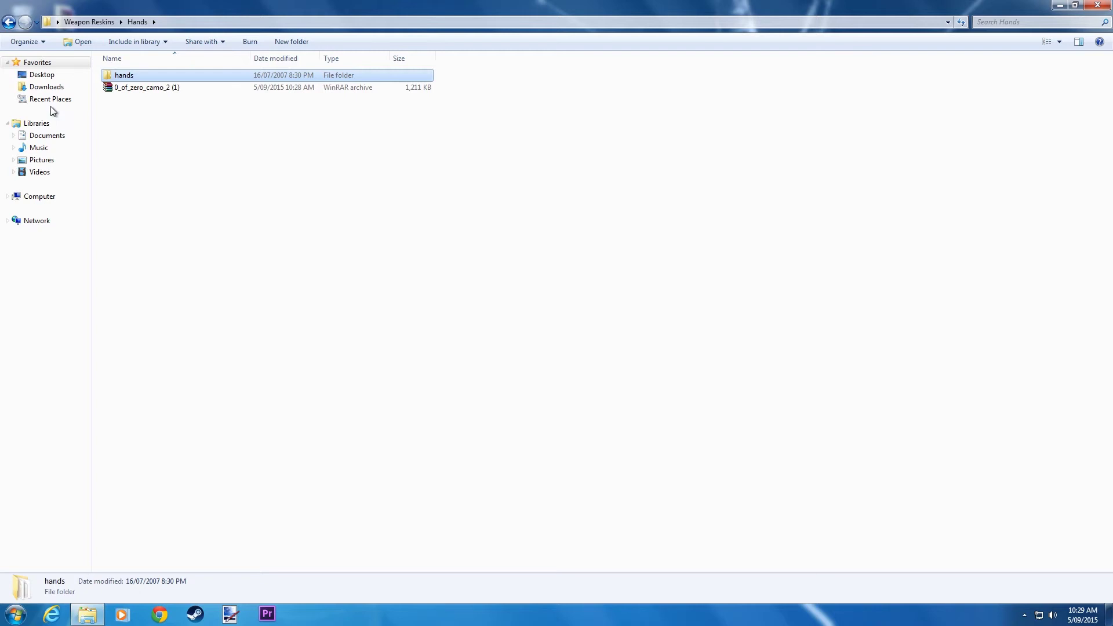
pyautogui.click(37, 197)
# Browse to C:\Program Files (x86)\Steam\steamapps\common\GarrysMod\garrysmod
pyautogui.doubleClick(166, 90)
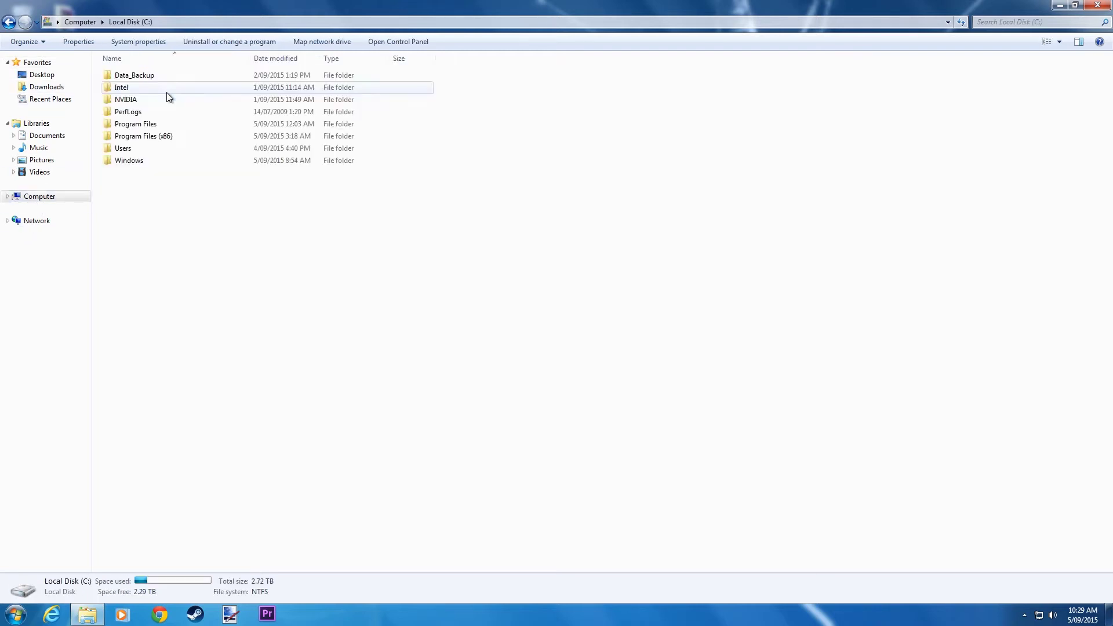
pyautogui.doubleClick(138, 136)
pyautogui.doubleClick(124, 306)
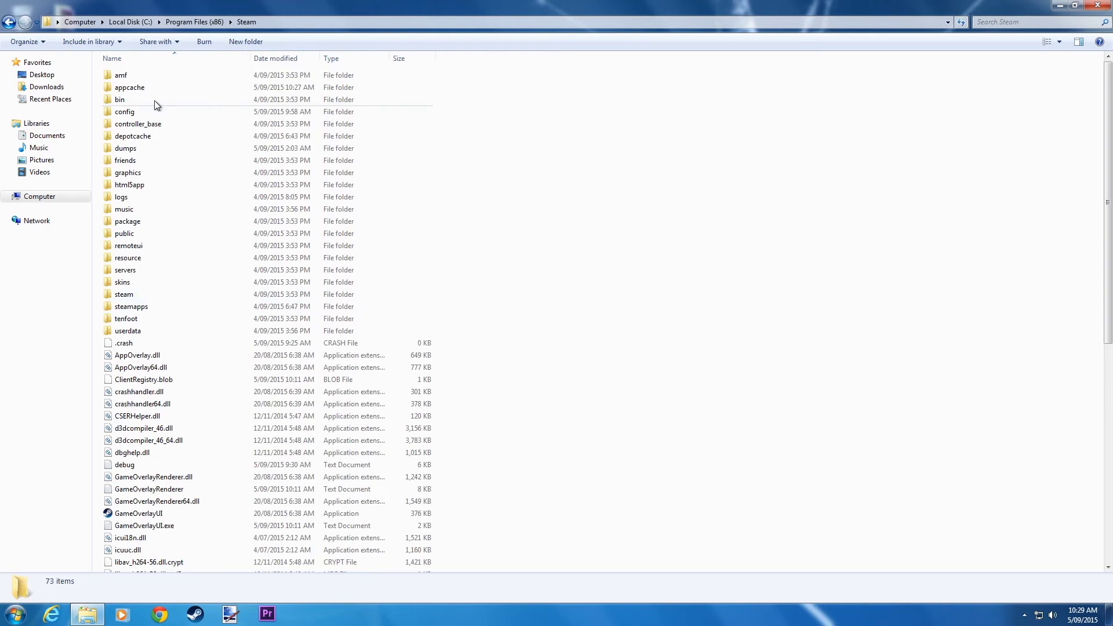
pyautogui.doubleClick(129, 307)
pyautogui.click(127, 78)
pyautogui.doubleClick(128, 78)
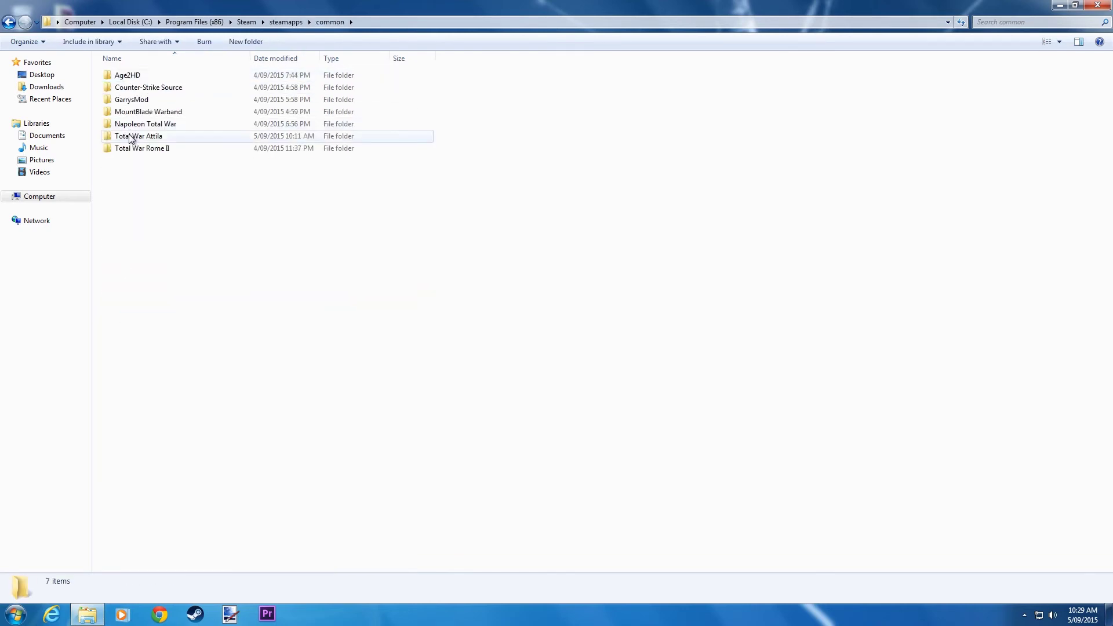
pyautogui.click(140, 103)
pyautogui.doubleClick(139, 103)
pyautogui.doubleClick(137, 88)
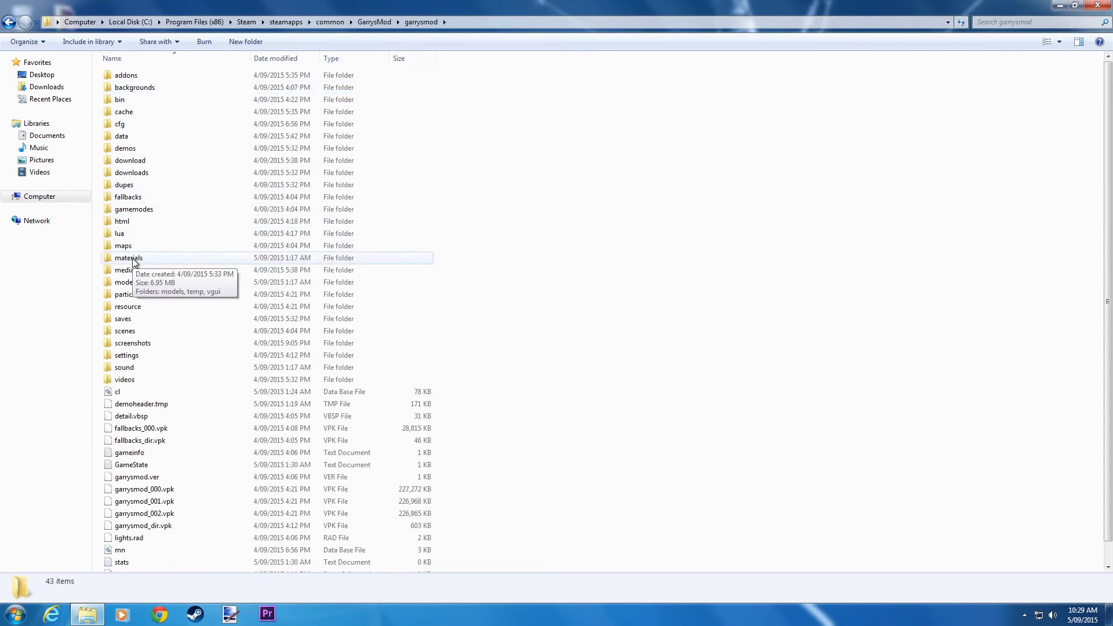
# Paste the hands folder into materials\models\weapons\v_models, then return to garrysmod
pyautogui.doubleClick(132, 258)
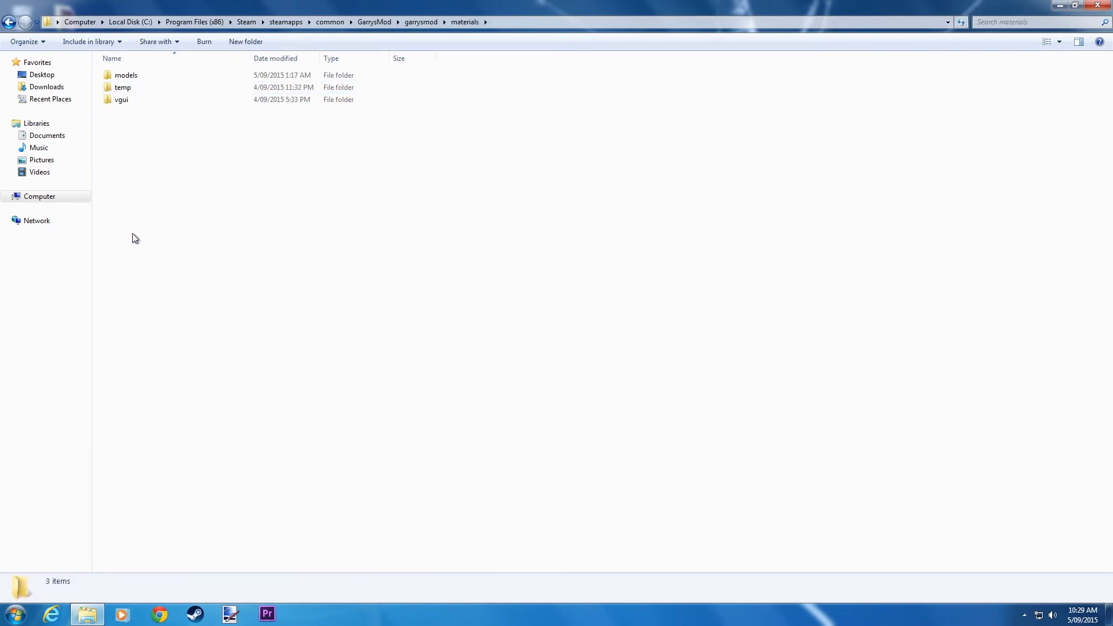
pyautogui.doubleClick(141, 78)
pyautogui.doubleClick(142, 78)
pyautogui.doubleClick(143, 79)
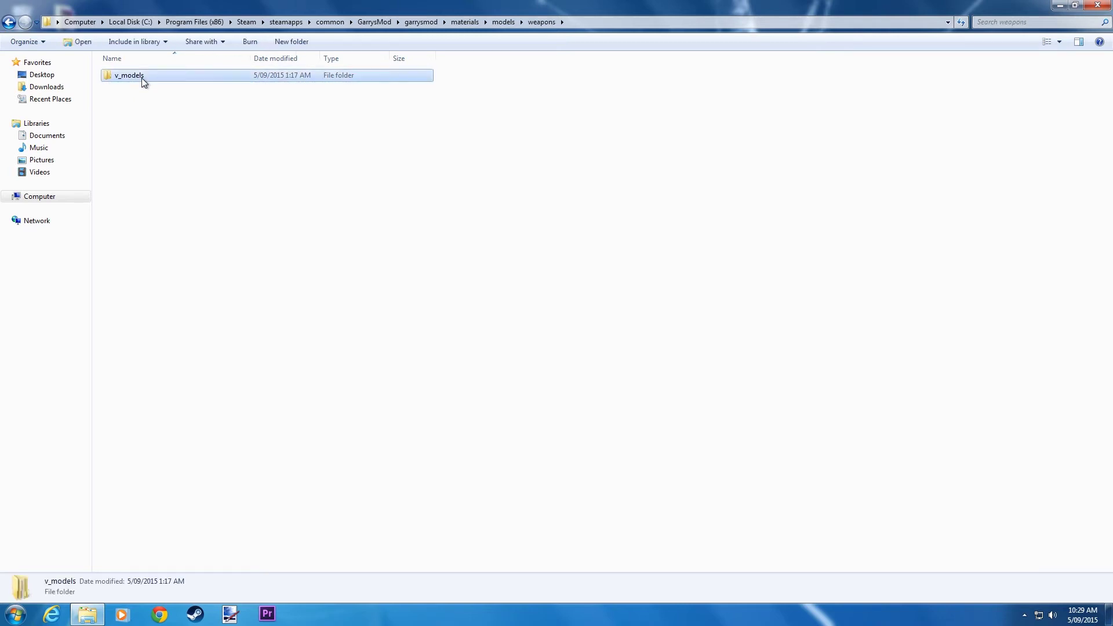
pyautogui.rightClick(145, 114)
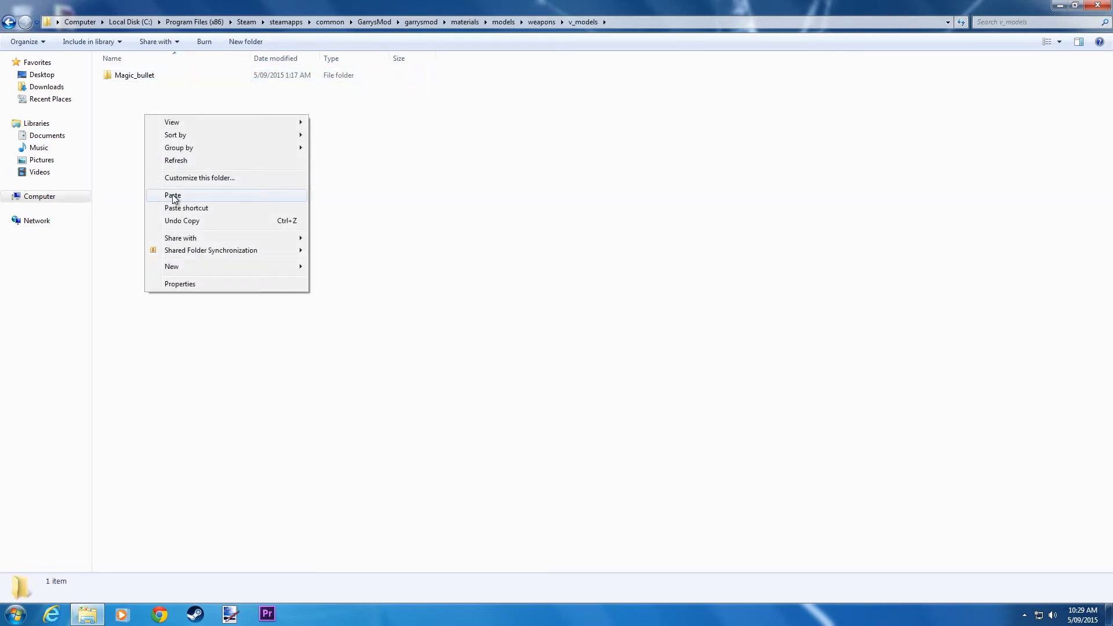
pyautogui.click(173, 195)
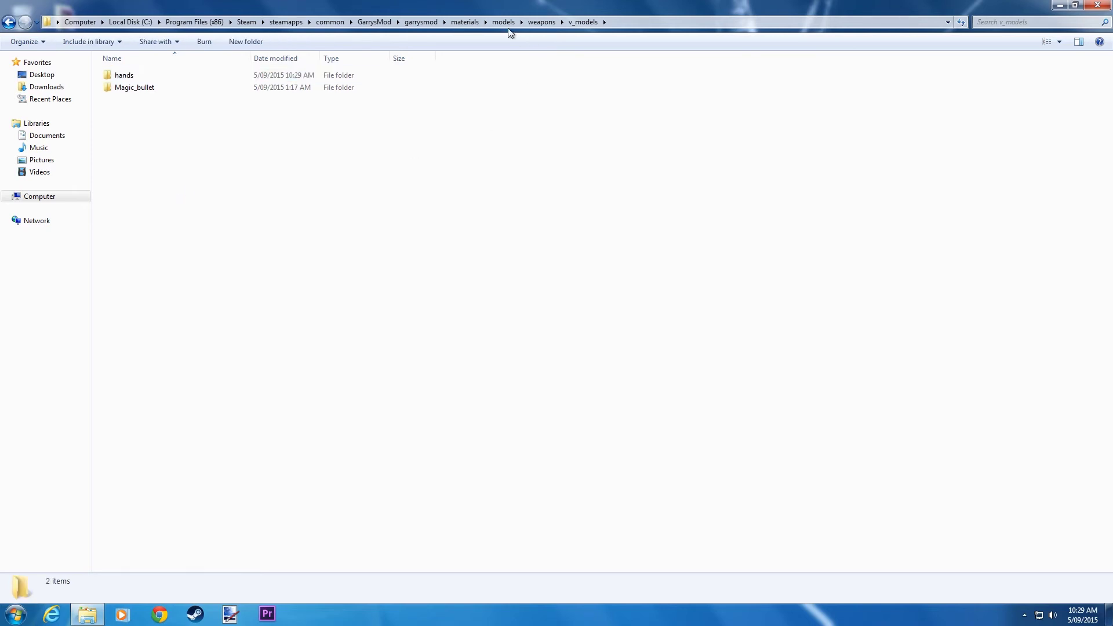
pyautogui.click(421, 22)
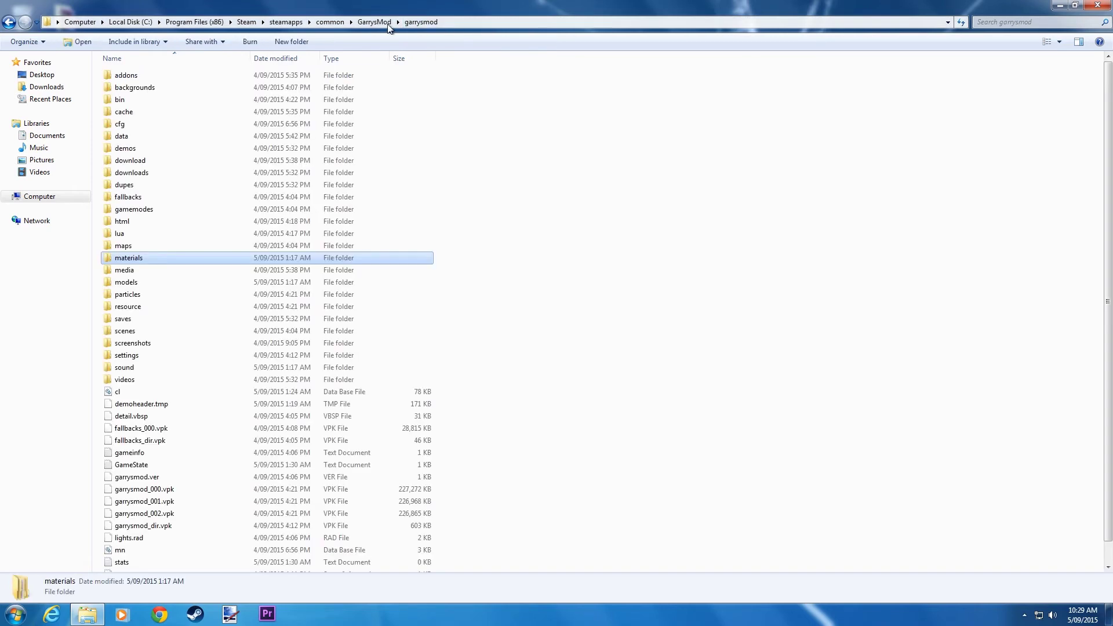
# Check materials\models\weapons\v_models\hands holds the three v_hands files, then close Explorer
pyautogui.doubleClick(157, 256)
pyautogui.click(141, 77)
pyautogui.doubleClick(141, 77)
pyautogui.click(141, 76)
pyautogui.doubleClick(141, 76)
pyautogui.doubleClick(166, 77)
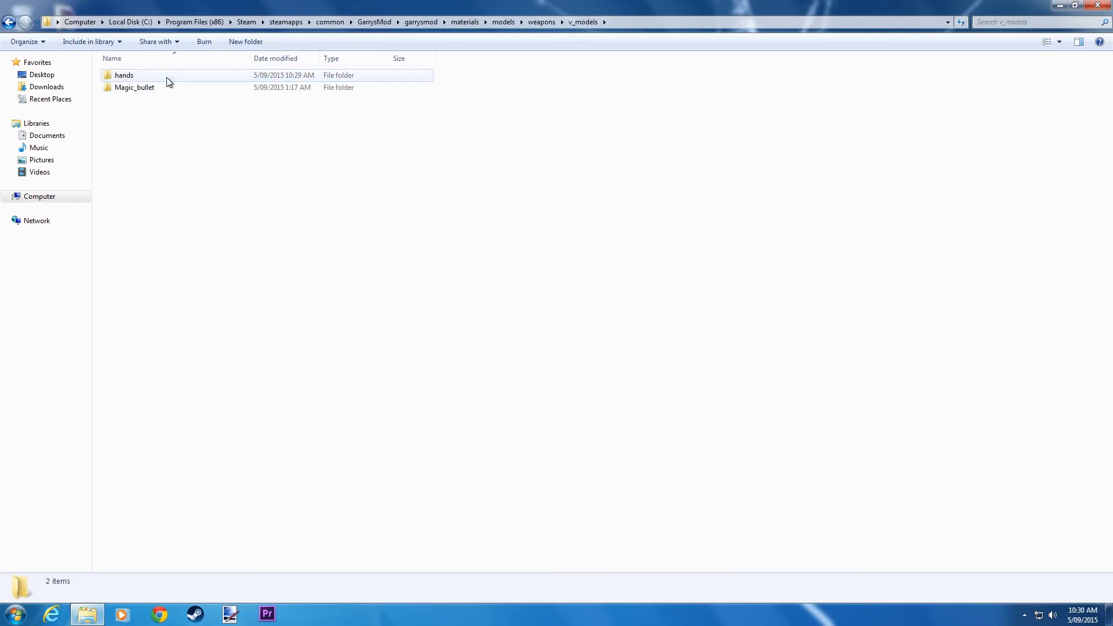
pyautogui.doubleClick(166, 77)
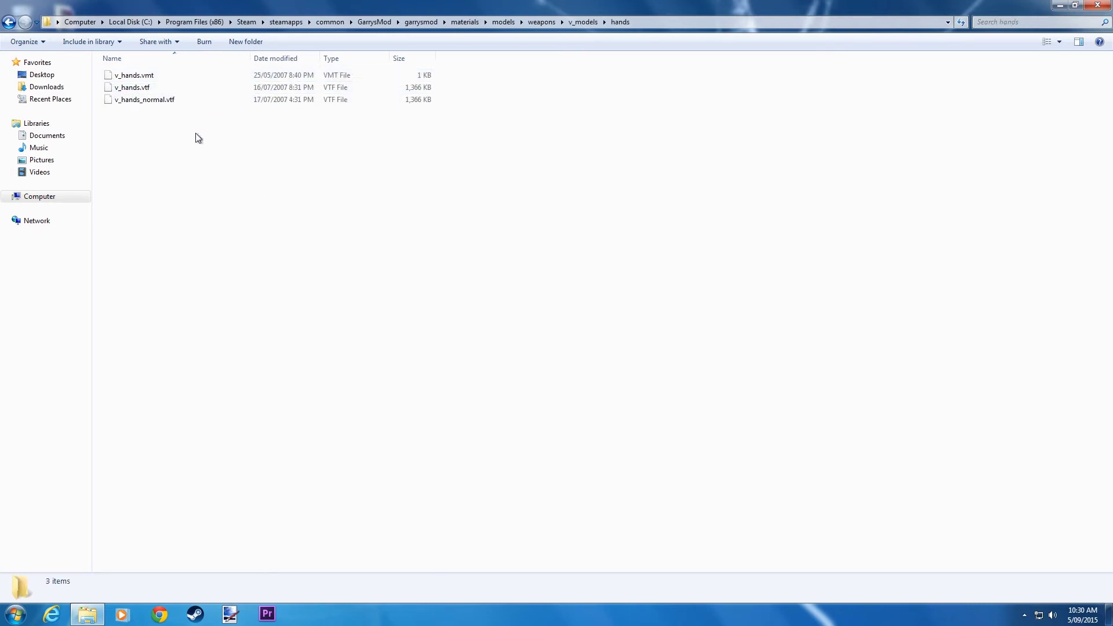
pyautogui.click(1102, 6)
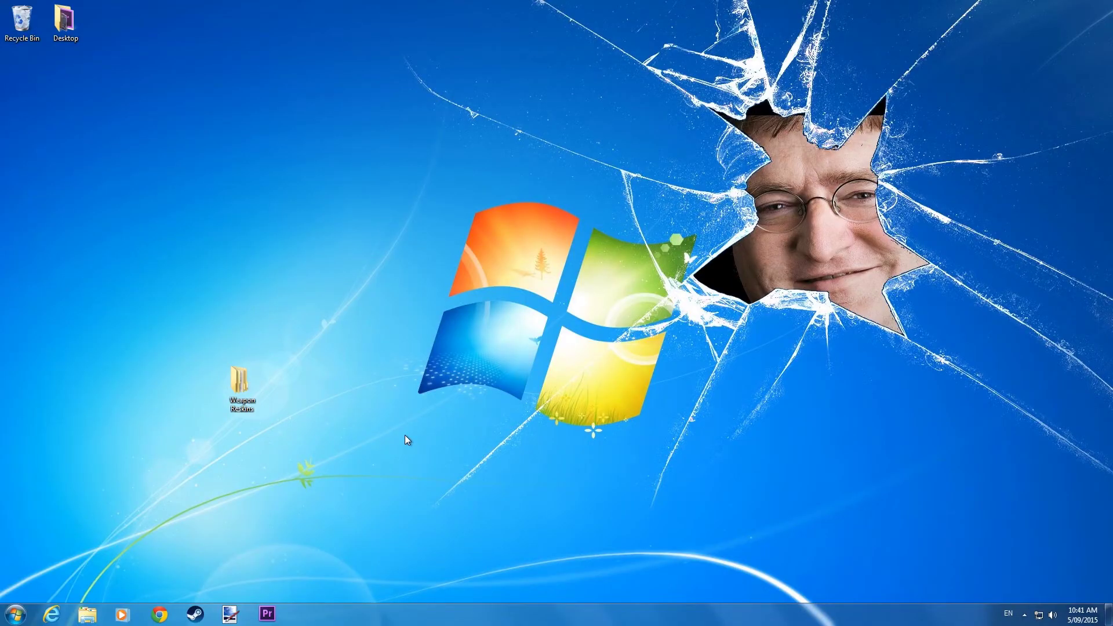
# Add a Crowbar folder to Weapon Reskins and enter hl2.gamebanana.com/skins in the browser
pyautogui.doubleClick(251, 389)
pyautogui.rightClick(551, 237)
pyautogui.moveTo(578, 390)
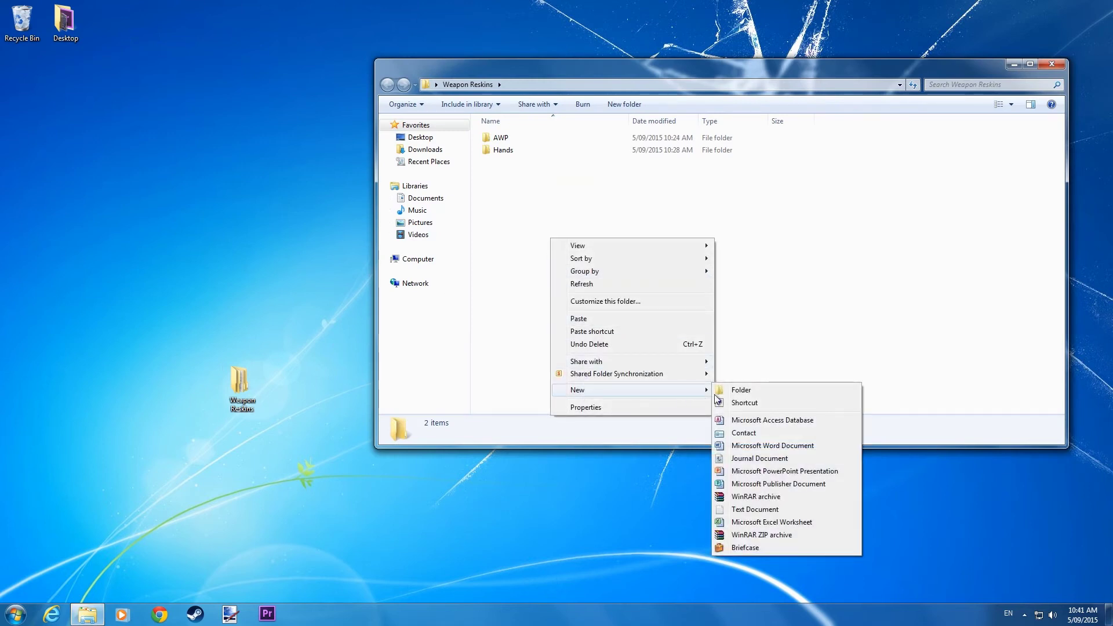
pyautogui.click(729, 392)
pyautogui.write('Crowbar')
pyautogui.click(729, 391)
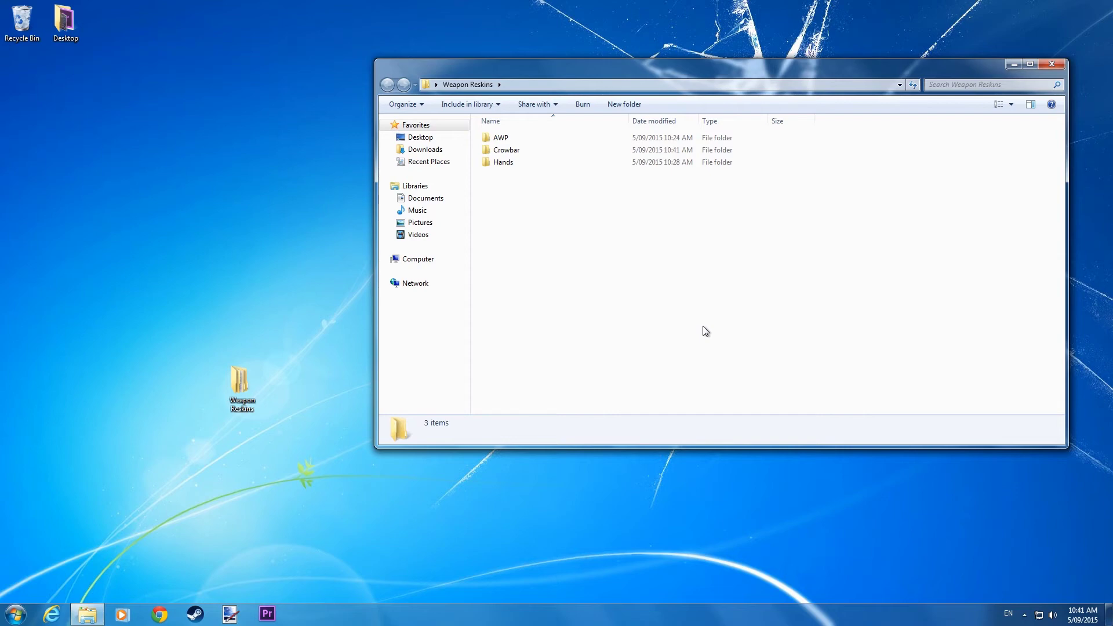
pyautogui.click(155, 616)
pyautogui.write('hl2.gamebanan')
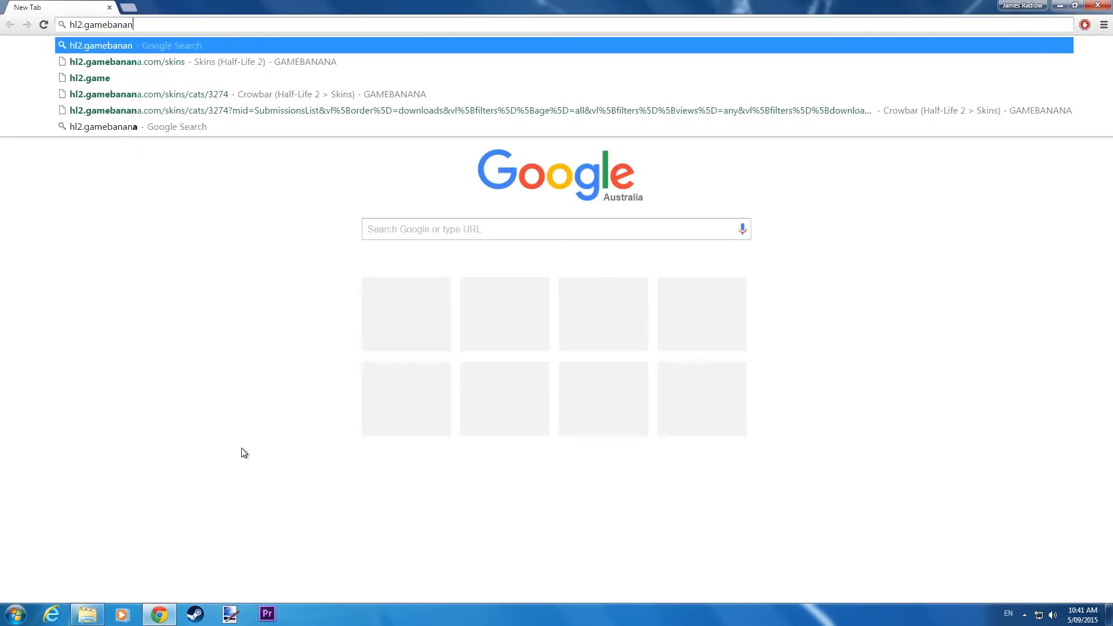
pyautogui.write('a.com/skins')
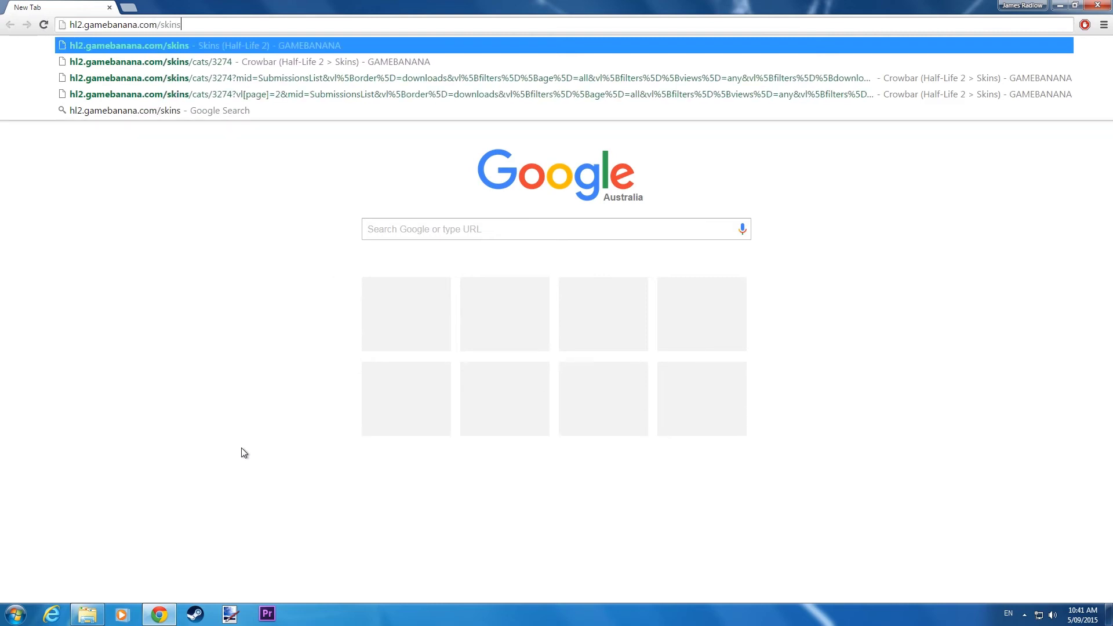
# Download punch.zip, the most-downloaded skin in GameBanana's Crowbar category
pyautogui.press('Return')
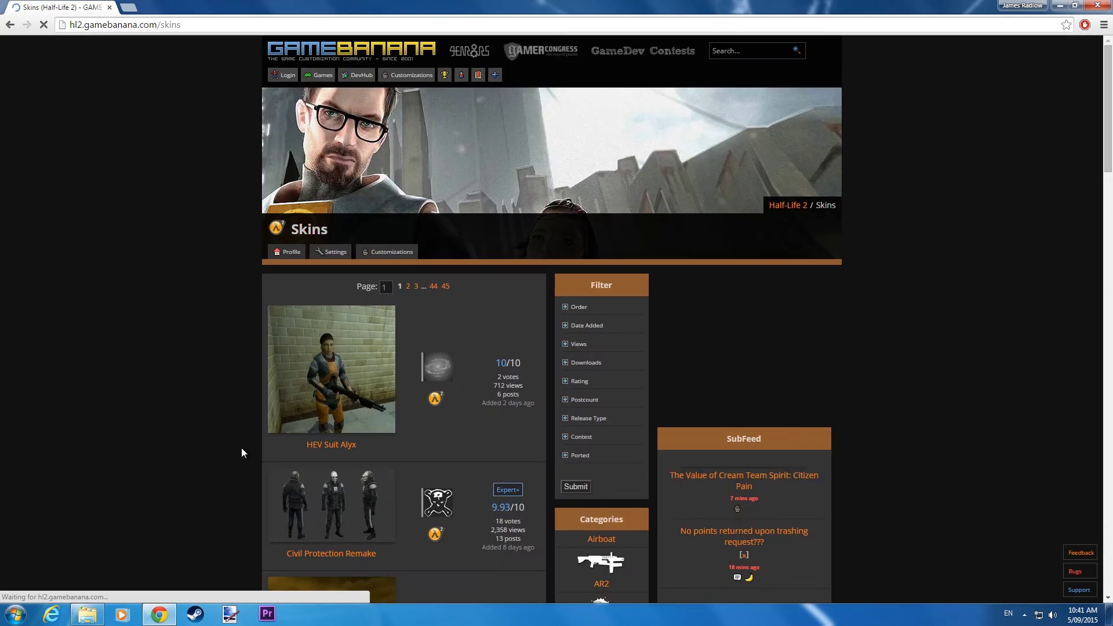
pyautogui.scroll(-5, 206, 371)
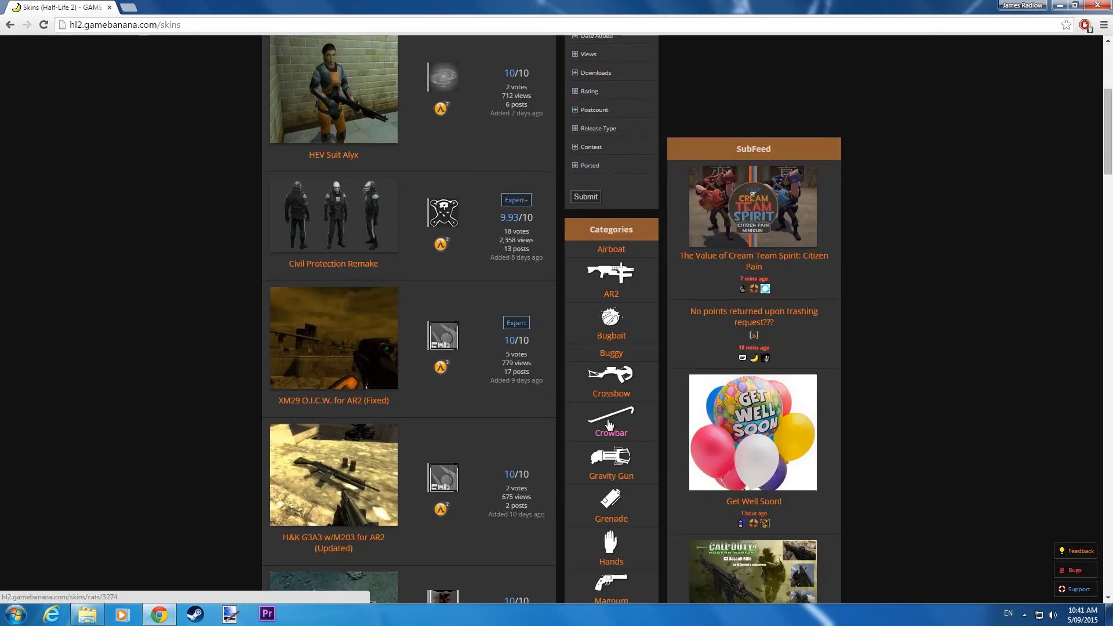
pyautogui.click(609, 425)
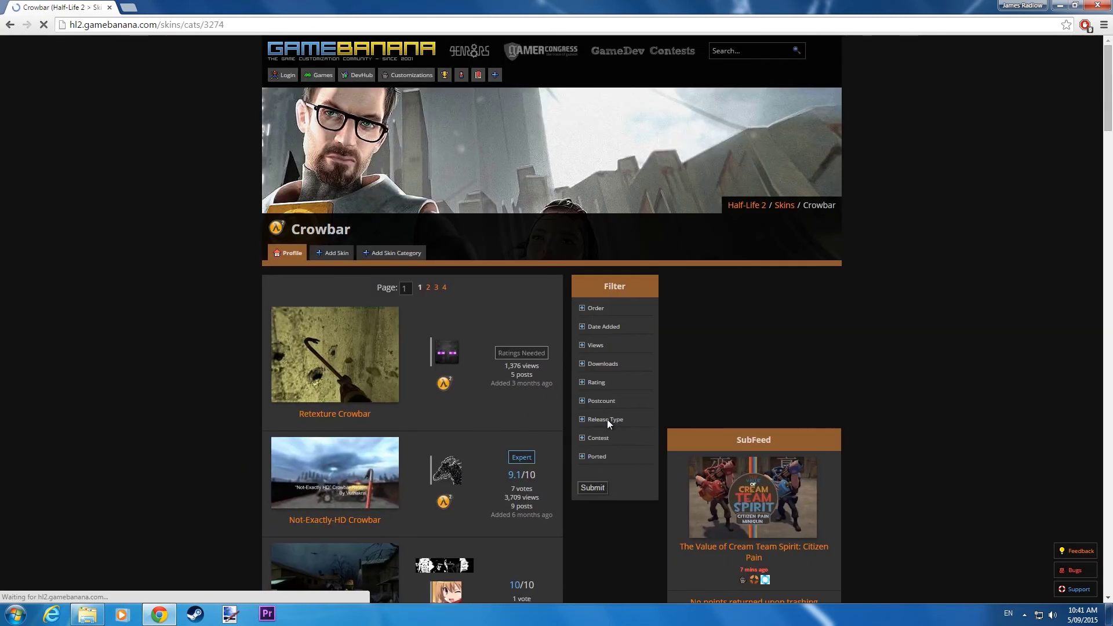
pyautogui.click(584, 311)
pyautogui.click(594, 517)
pyautogui.scroll(-2, 337, 387)
pyautogui.click(337, 387)
pyautogui.click(401, 441)
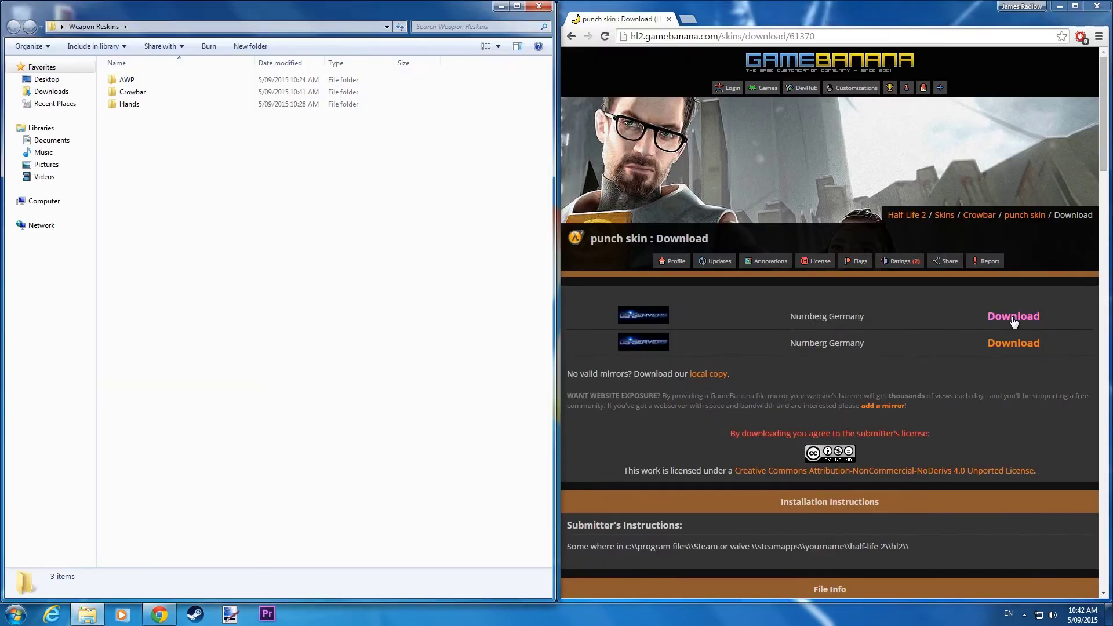
pyautogui.click(1014, 316)
# Move punch.zip into the Crowbar folder and extract it there
pyautogui.doubleClick(132, 92)
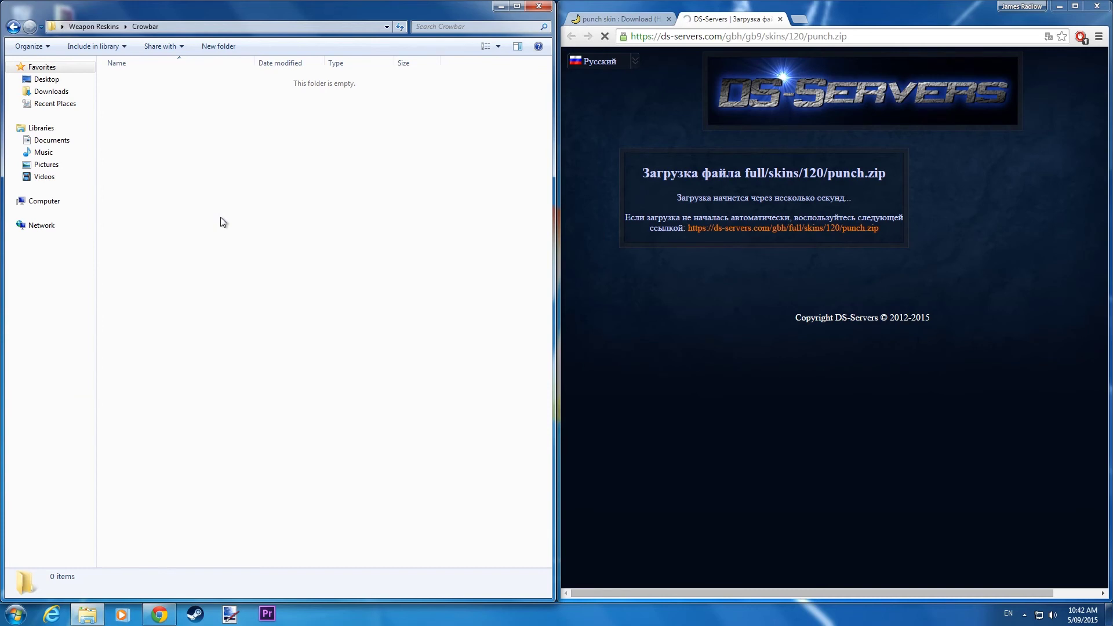
pyautogui.moveTo(597, 587); pyautogui.dragTo(174, 174)
pyautogui.rightClick(135, 80)
pyautogui.click(174, 127)
pyautogui.click(1097, 6)
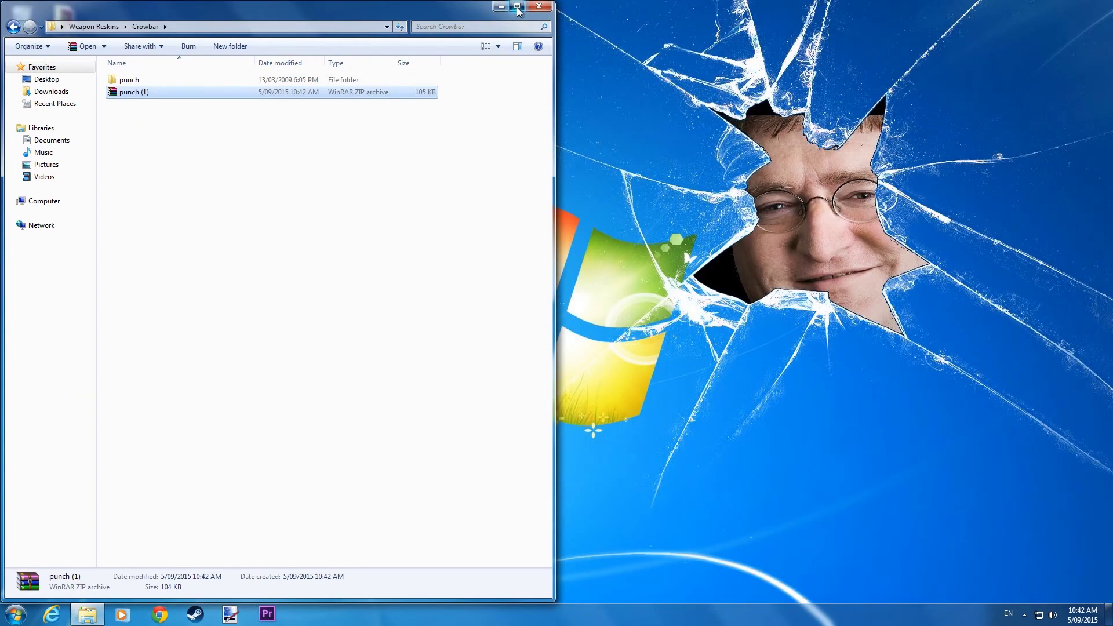
pyautogui.click(517, 7)
# Open punch\models\weapons and rename v_crowbar.dx80 and .dx90 to c_crowbar
pyautogui.doubleClick(123, 77)
pyautogui.doubleClick(122, 76)
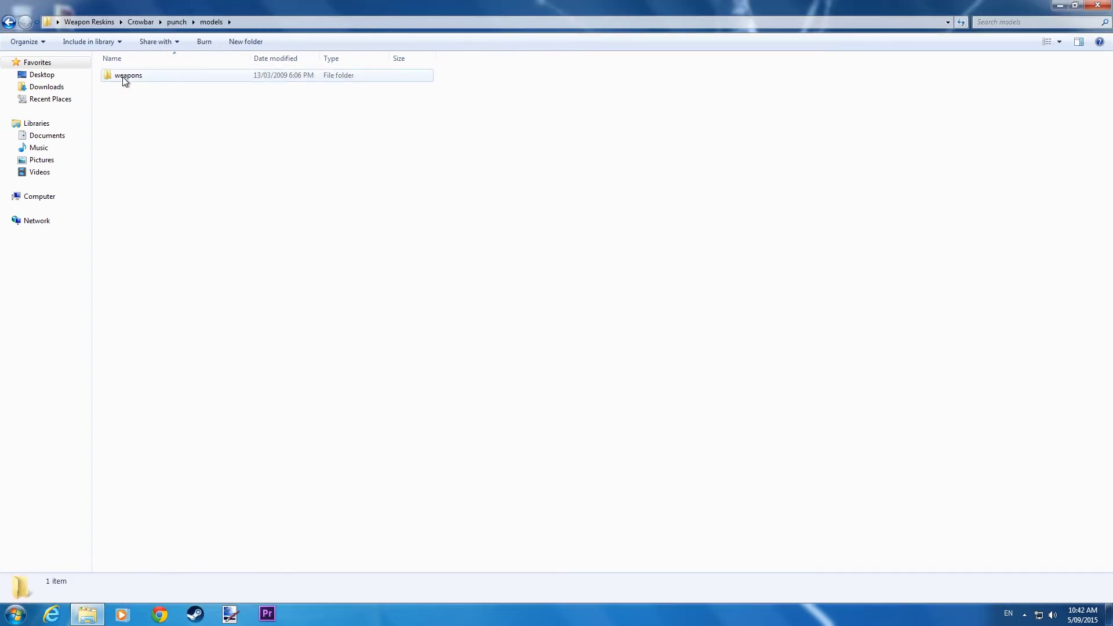
pyautogui.doubleClick(127, 77)
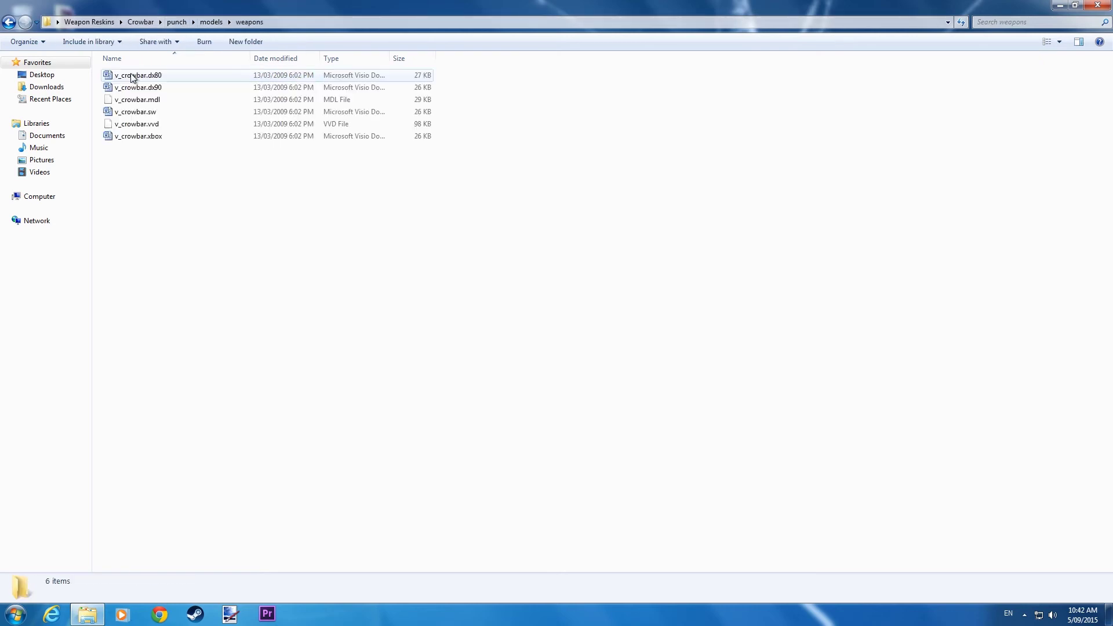
pyautogui.rightClick(141, 76)
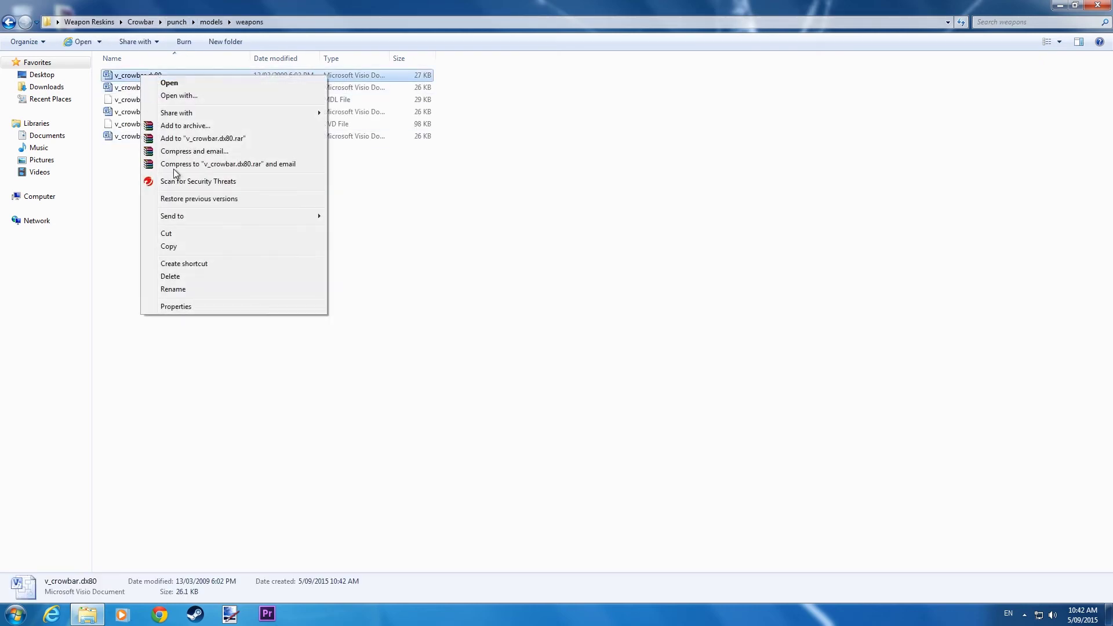
pyautogui.click(174, 289)
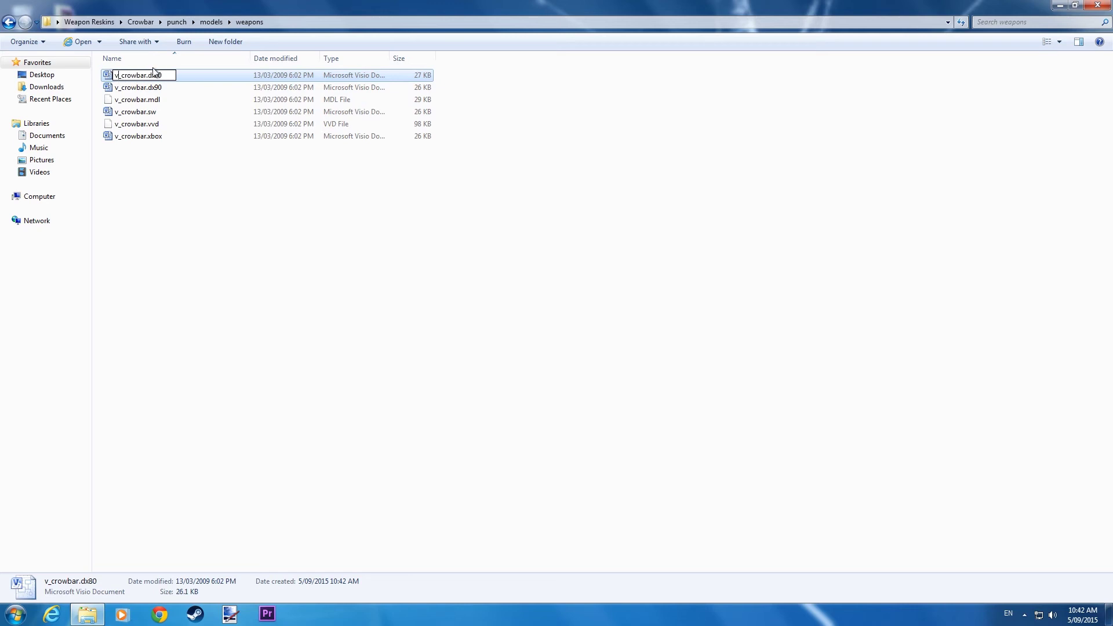
pyautogui.rightClick(136, 91)
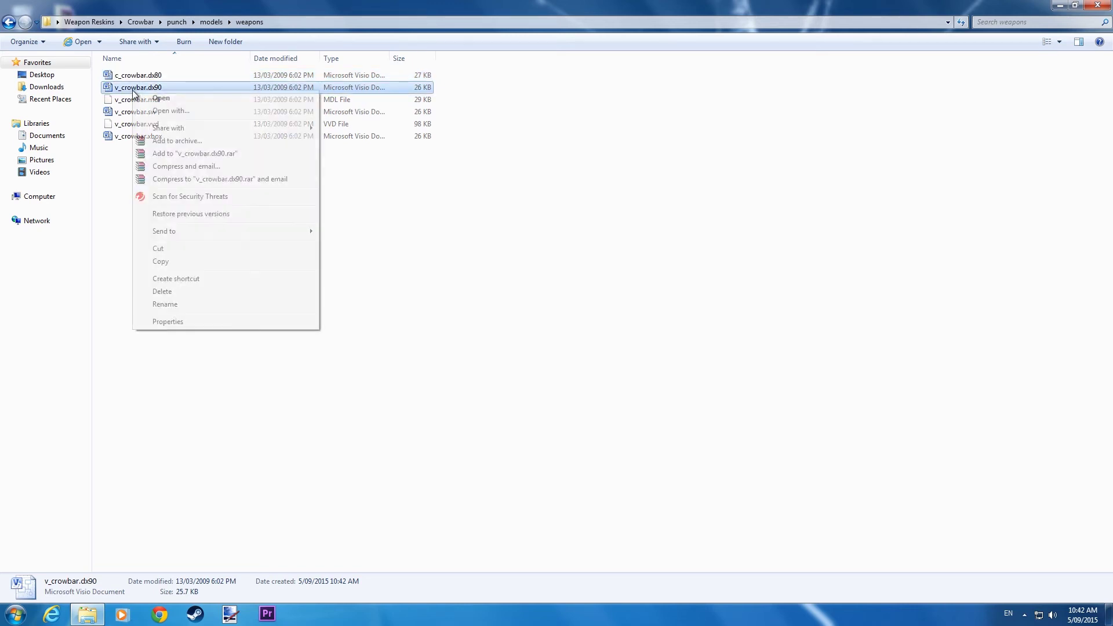
pyautogui.click(219, 304)
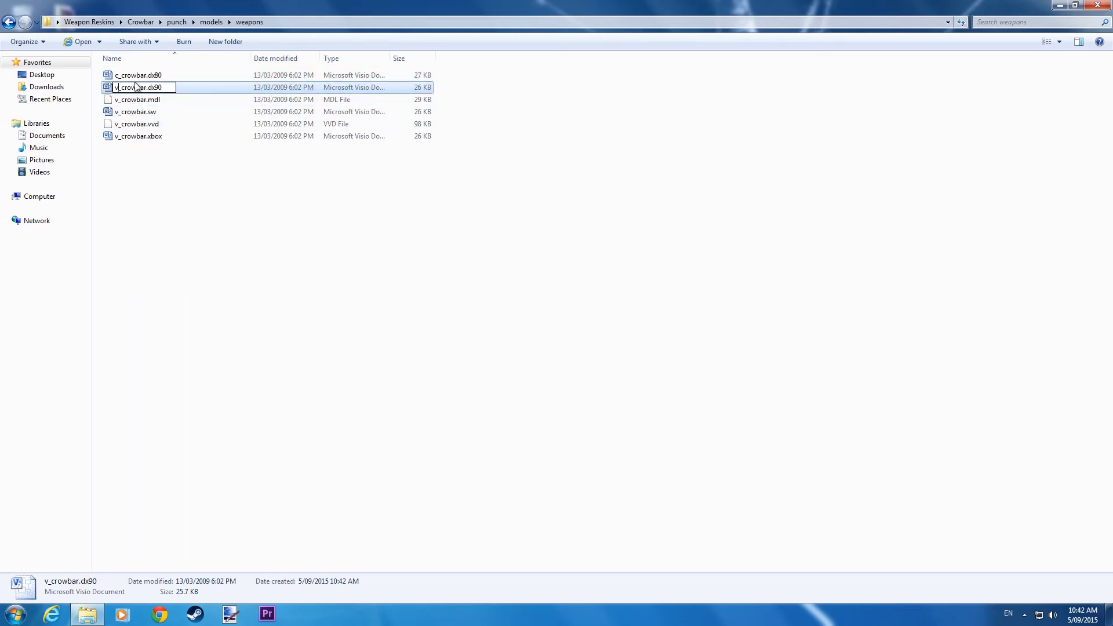
pyautogui.write('c')
# Rename the .sw, .xbox, .mdl and .vvd crowbar files from v_crowbar to c_crowbar
pyautogui.rightClick(125, 111)
pyautogui.click(154, 323)
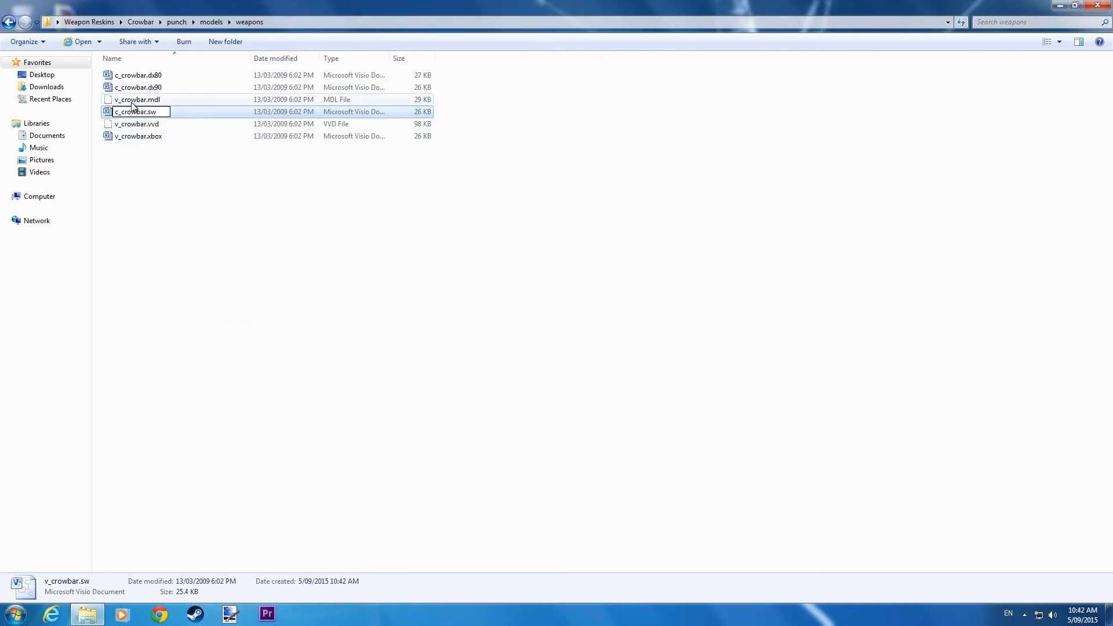
pyautogui.write('c')
pyautogui.rightClick(135, 136)
pyautogui.click(179, 349)
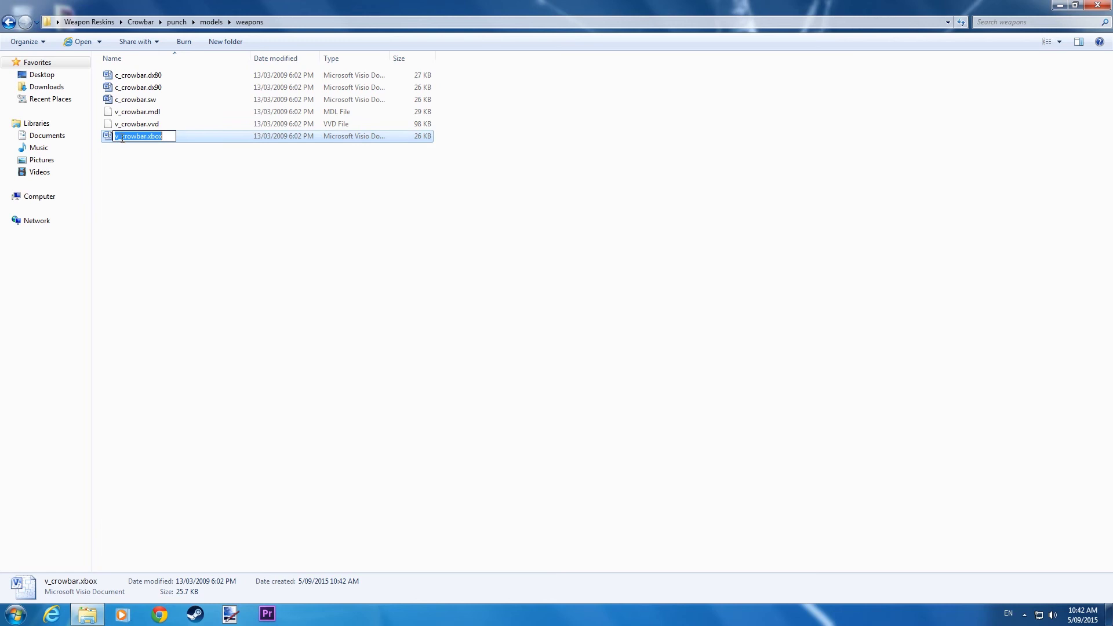
pyautogui.rightClick(174, 124)
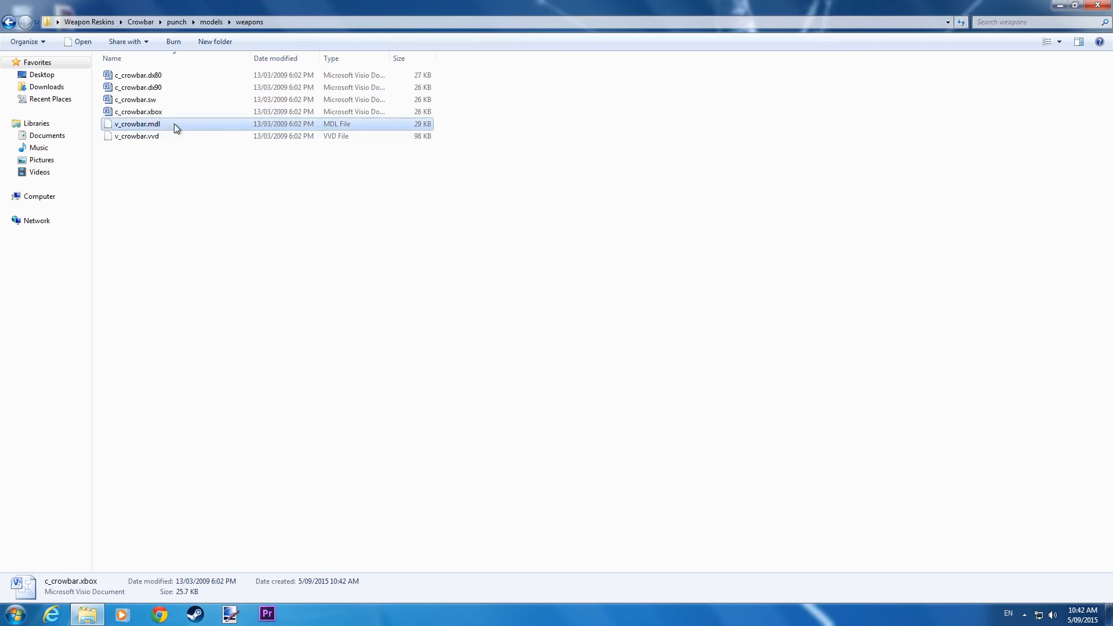
pyautogui.click(219, 325)
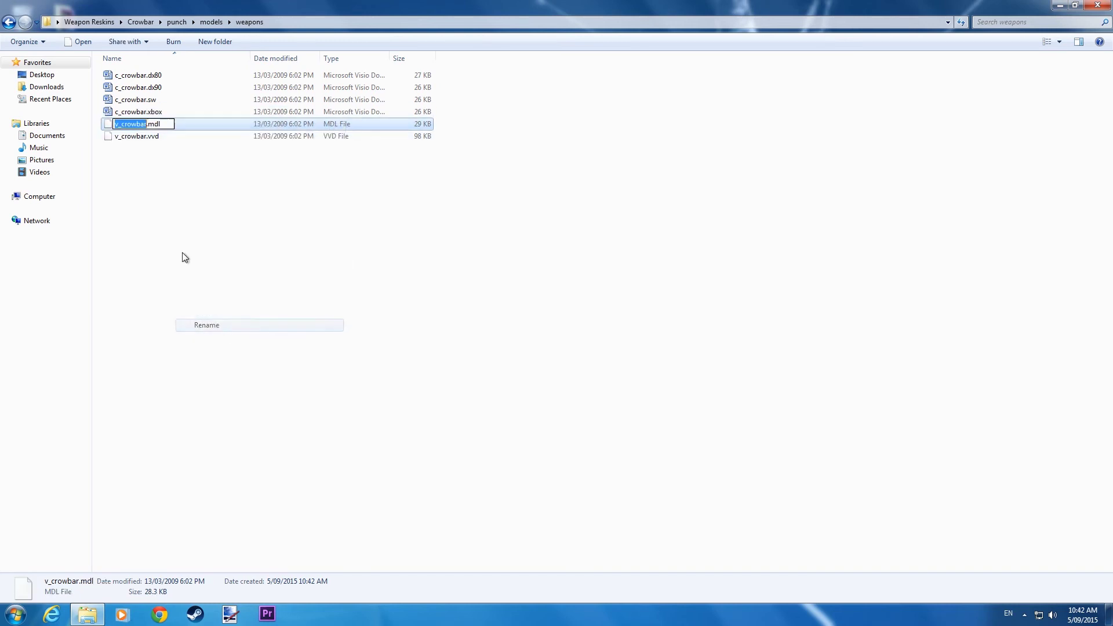
pyautogui.rightClick(133, 132)
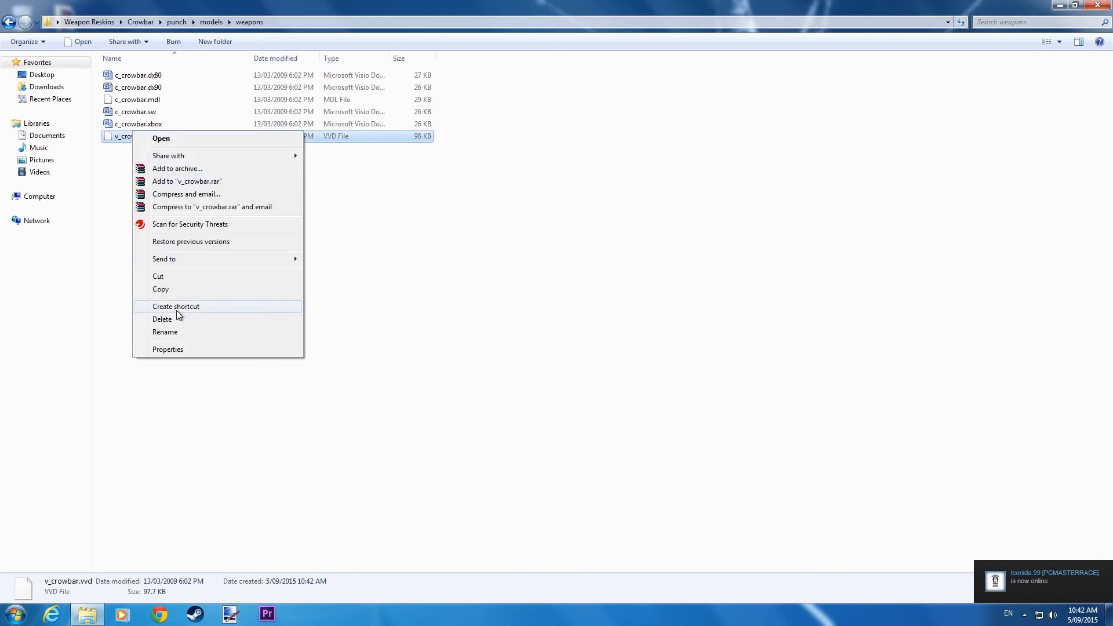
pyautogui.click(166, 332)
pyautogui.press('Home')
pyautogui.press('Right')
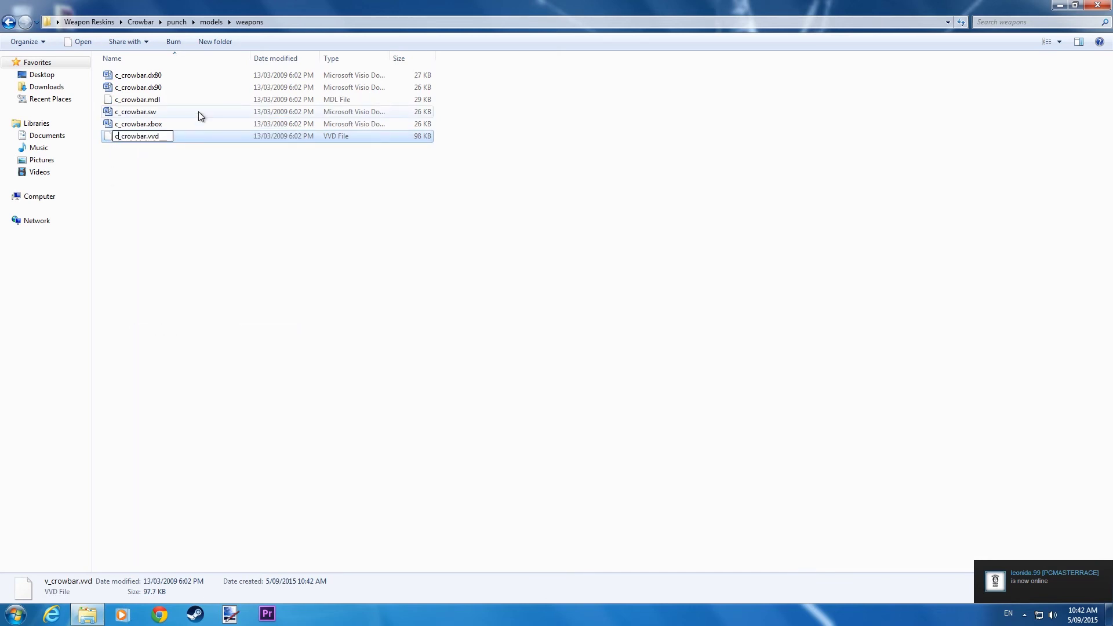
pyautogui.click(191, 189)
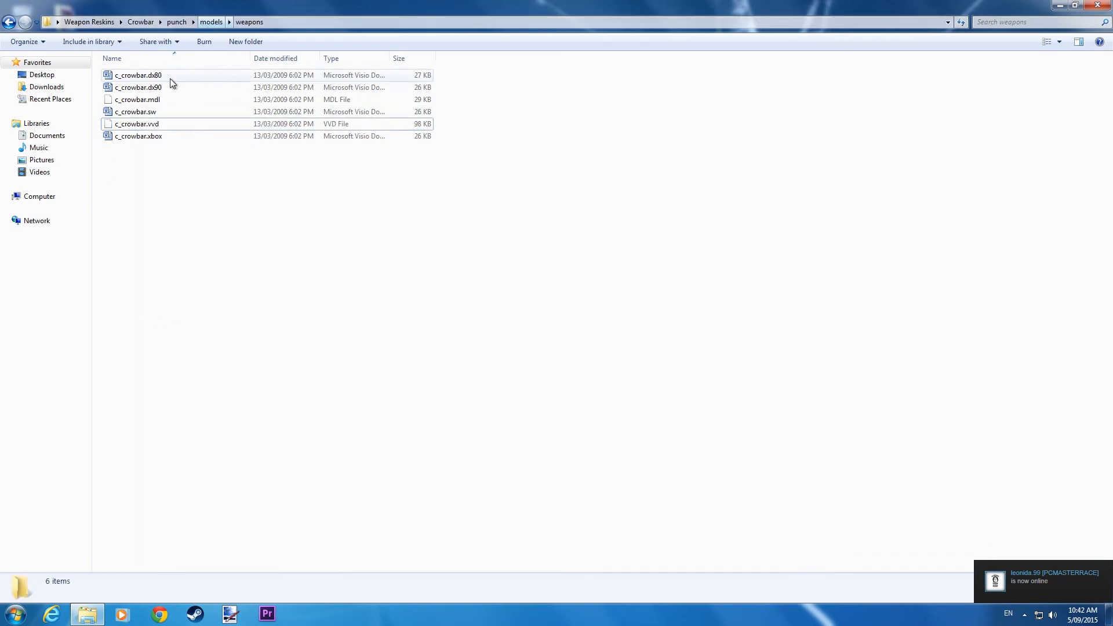
# Select all six c_crowbar files and copy them
pyautogui.hotkey('ctrl', 'a')
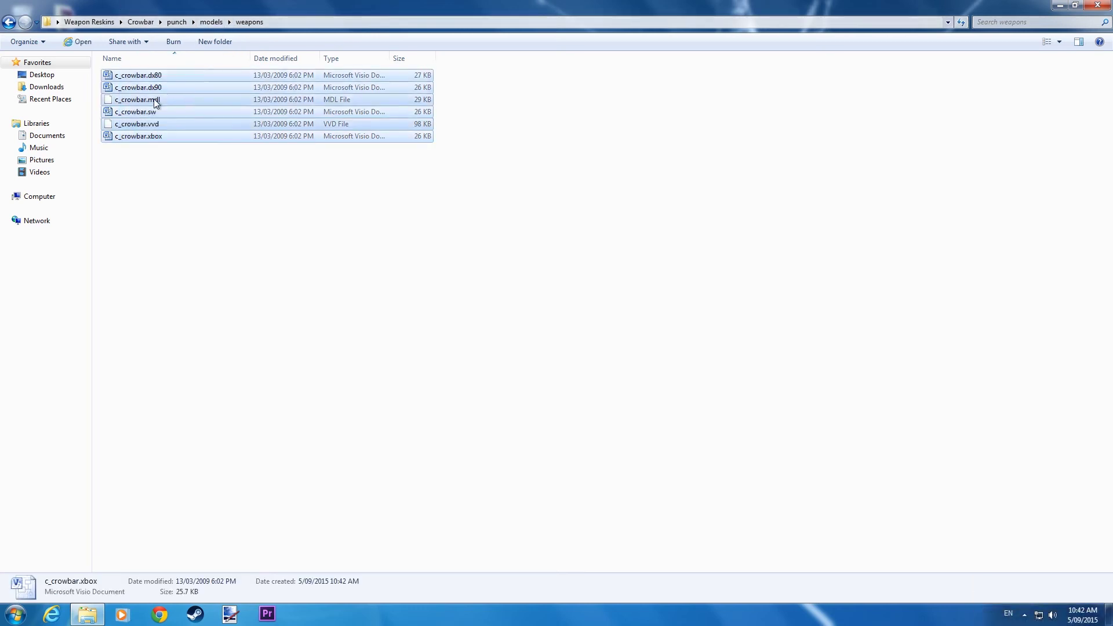
pyautogui.rightClick(154, 99)
pyautogui.click(183, 224)
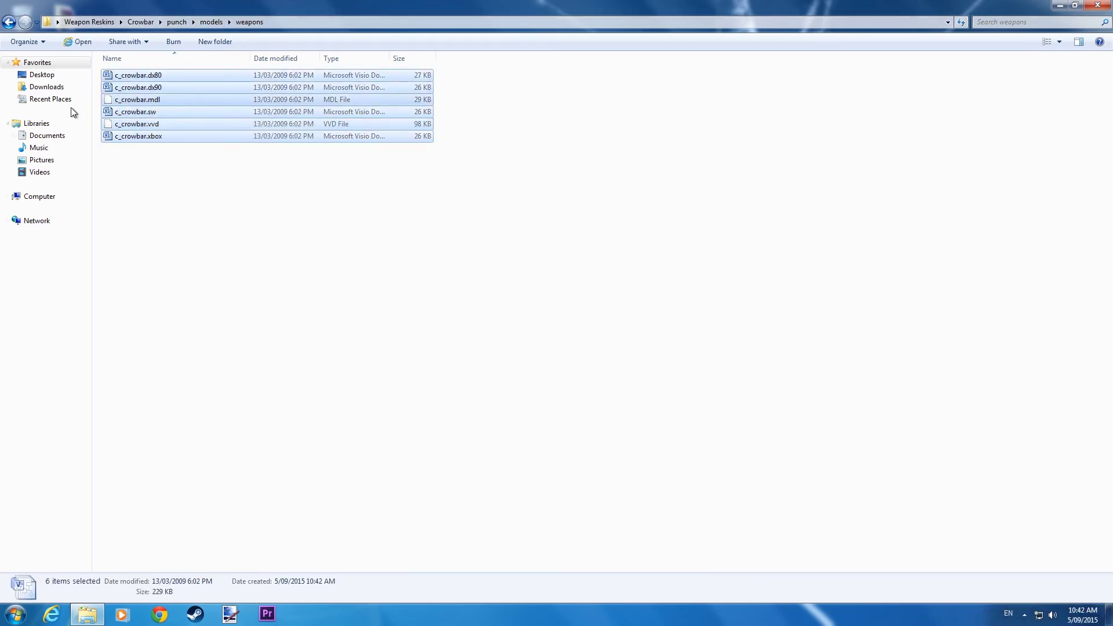
# Browse to C:\Program Files (x86)\Steam\steamapps\common\GarrysMod\garrysmod
pyautogui.click(38, 201)
pyautogui.doubleClick(150, 82)
pyautogui.click(141, 137)
pyautogui.doubleClick(142, 139)
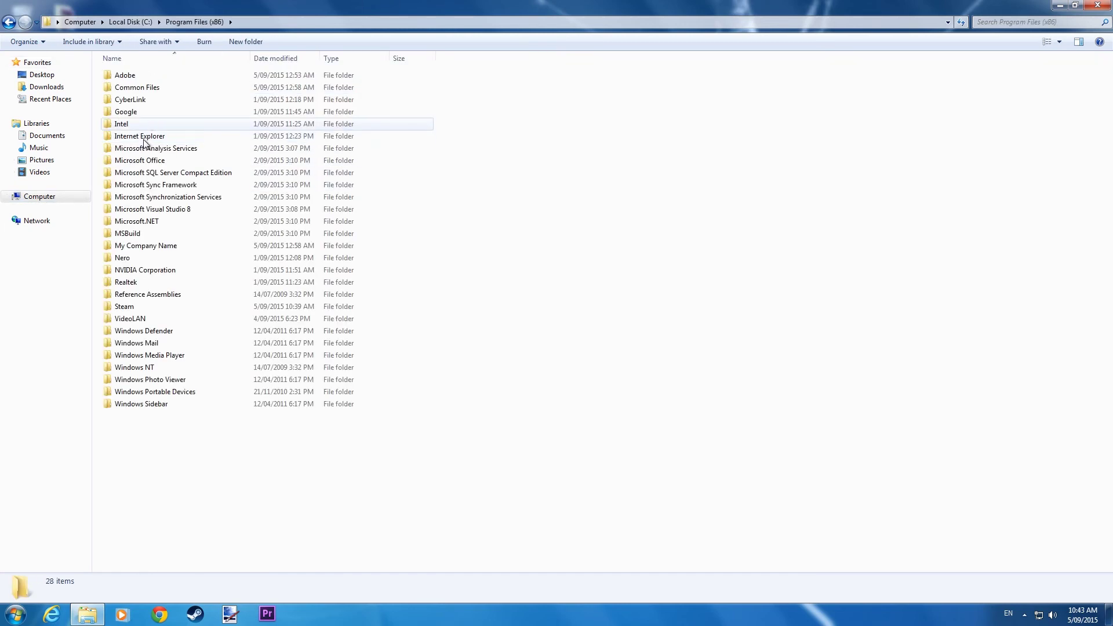
pyautogui.doubleClick(123, 306)
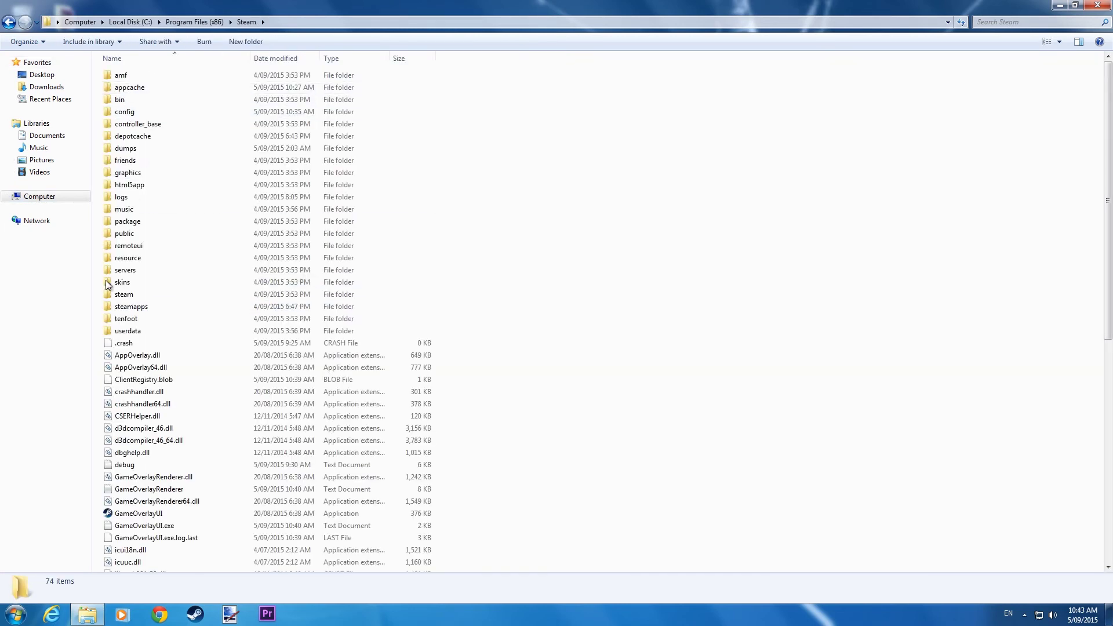
pyautogui.doubleClick(139, 306)
pyautogui.doubleClick(128, 76)
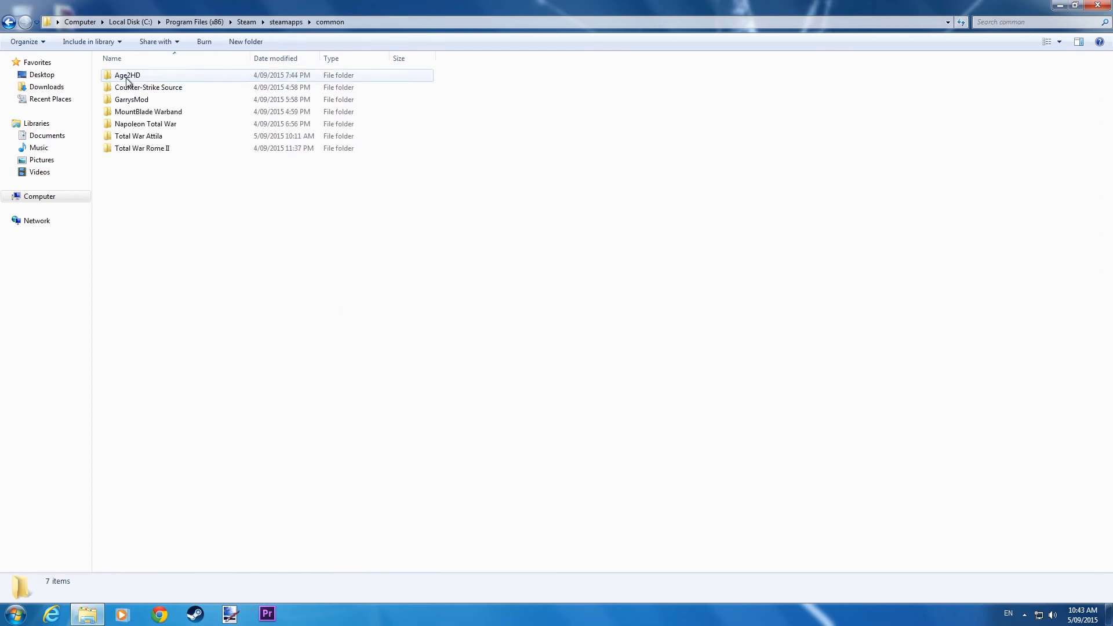
pyautogui.doubleClick(142, 102)
pyautogui.doubleClick(142, 88)
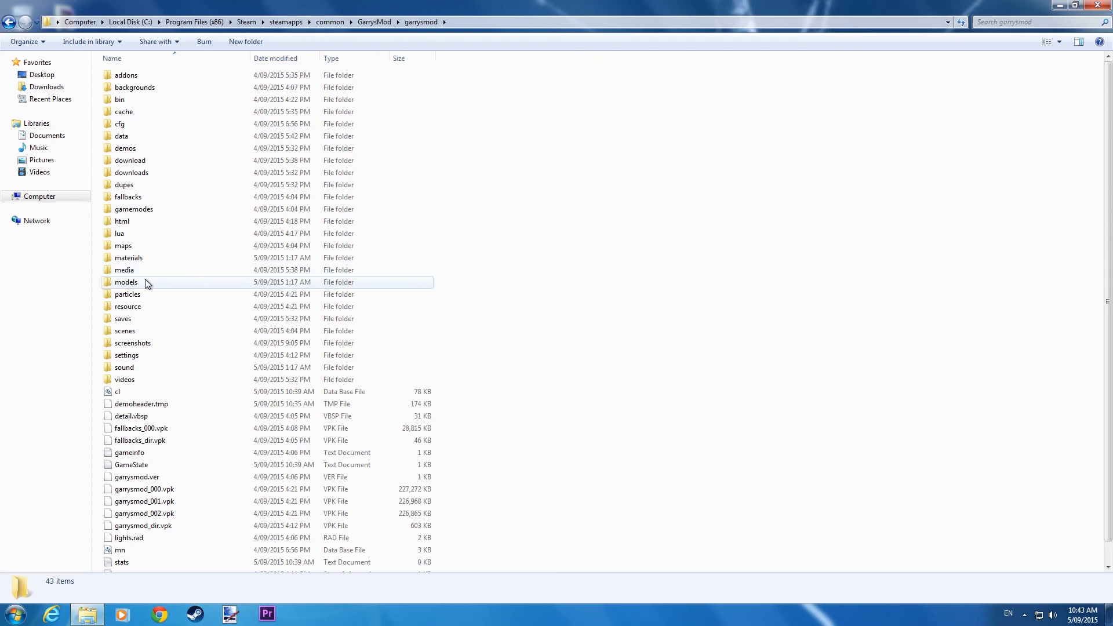
# Paste the c_crowbar files into models\weapons and close Explorer
pyautogui.doubleClick(145, 281)
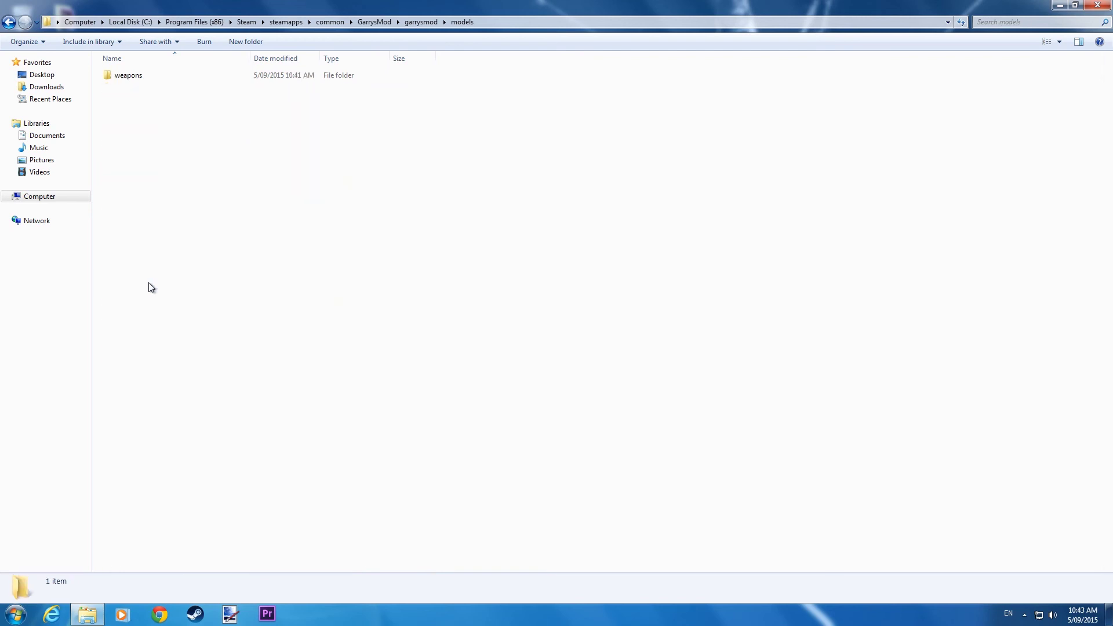
pyautogui.doubleClick(145, 82)
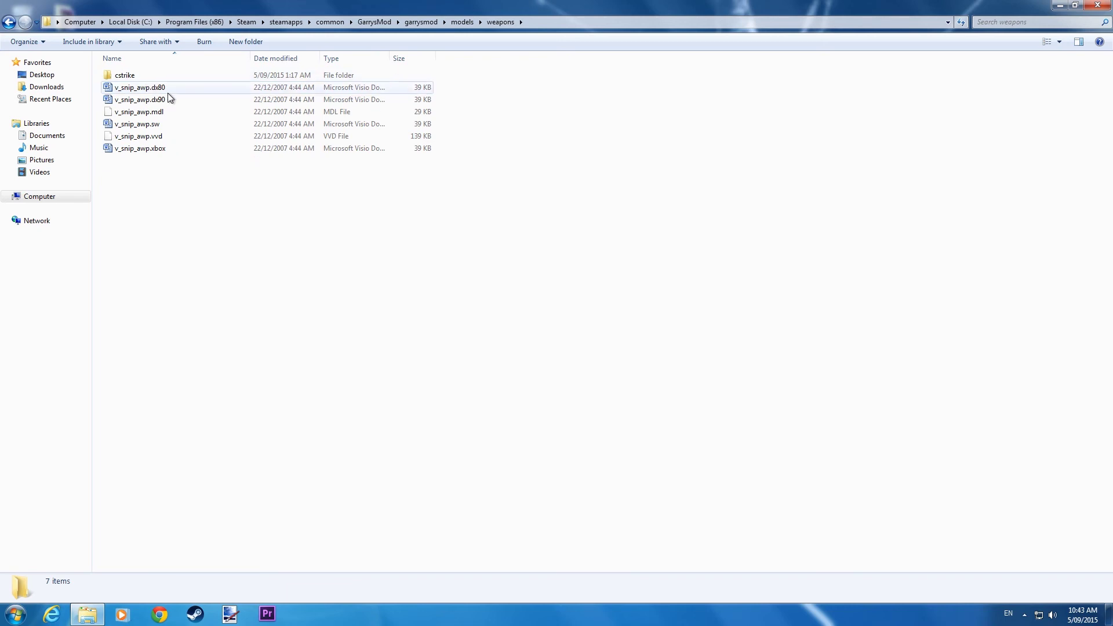
pyautogui.rightClick(146, 192)
pyautogui.click(169, 264)
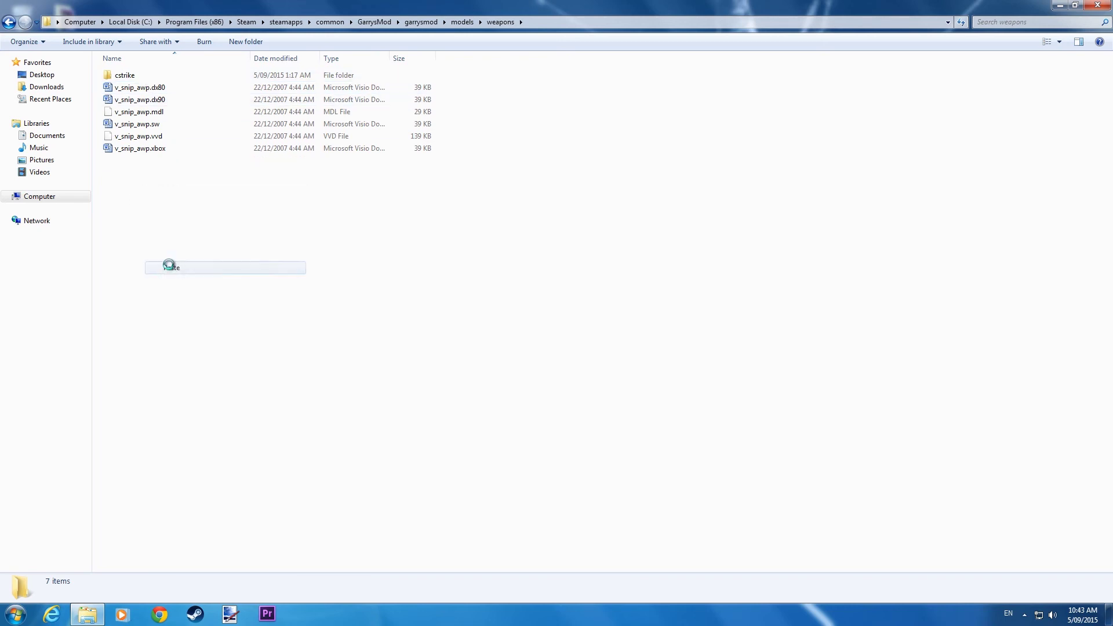
pyautogui.click(171, 269)
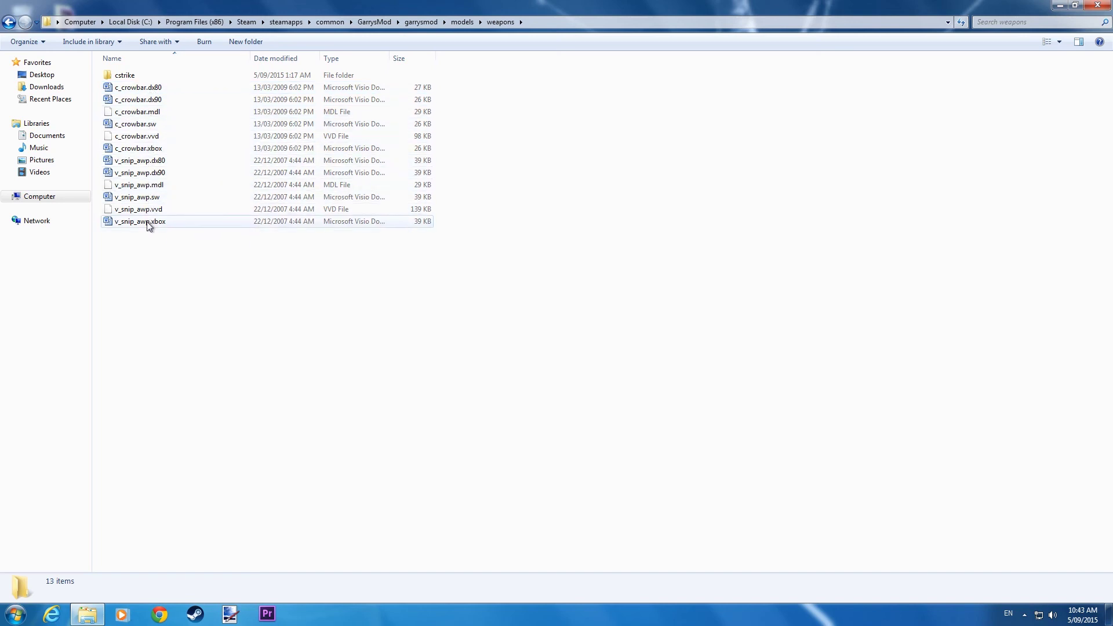
pyautogui.click(1103, 10)
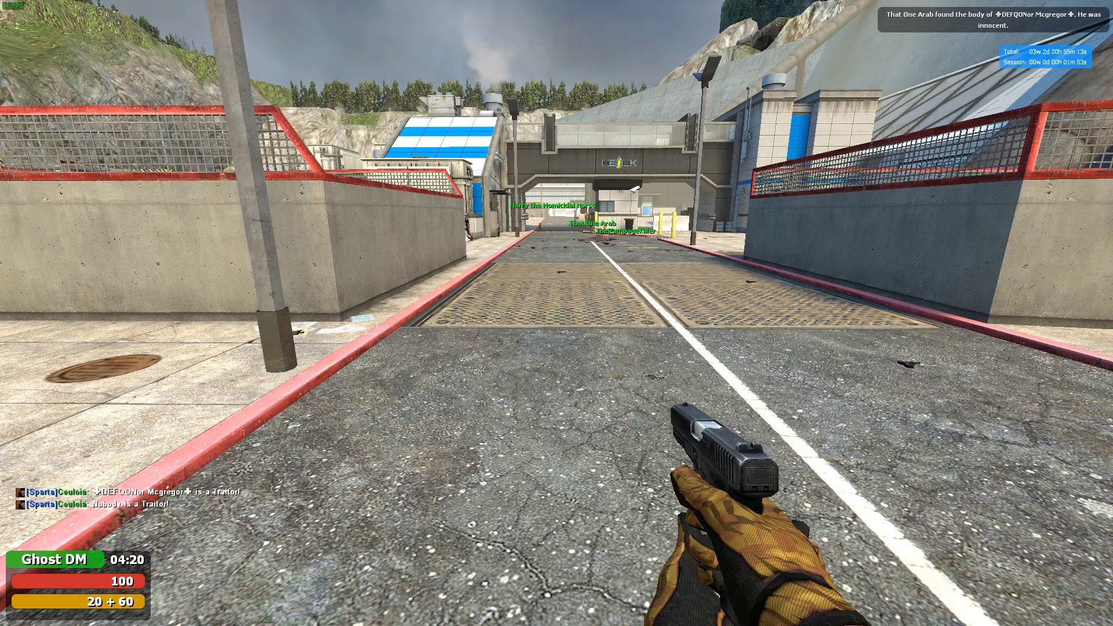
# Fire and reload the Glock
pyautogui.scroll(-1, 557, 313)
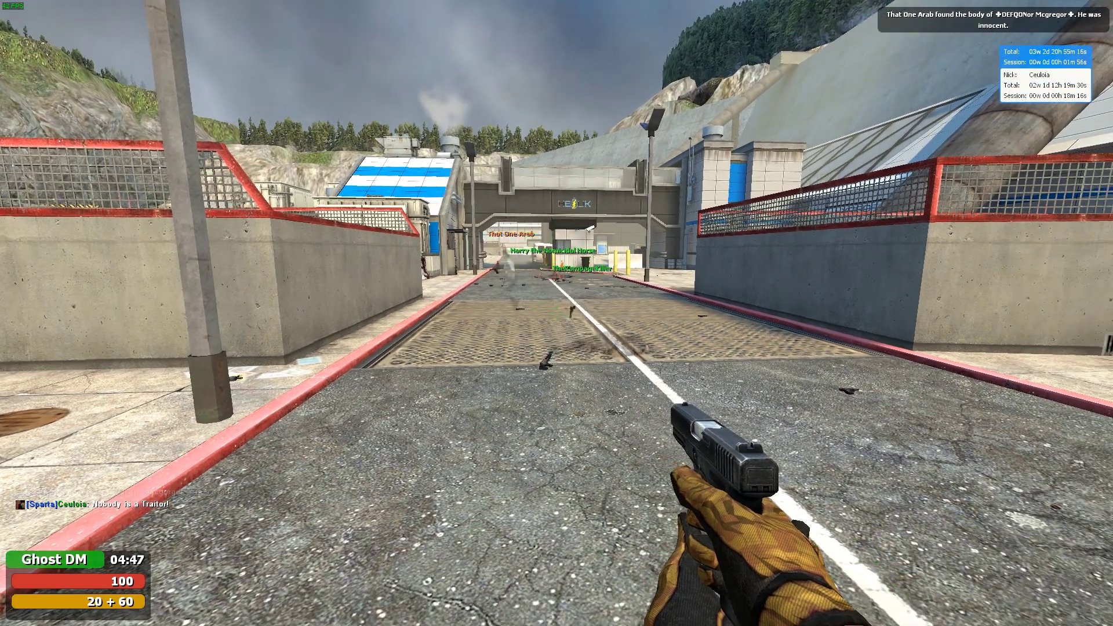
pyautogui.scroll(-1, 557, 313)
pyautogui.click(557, 313)
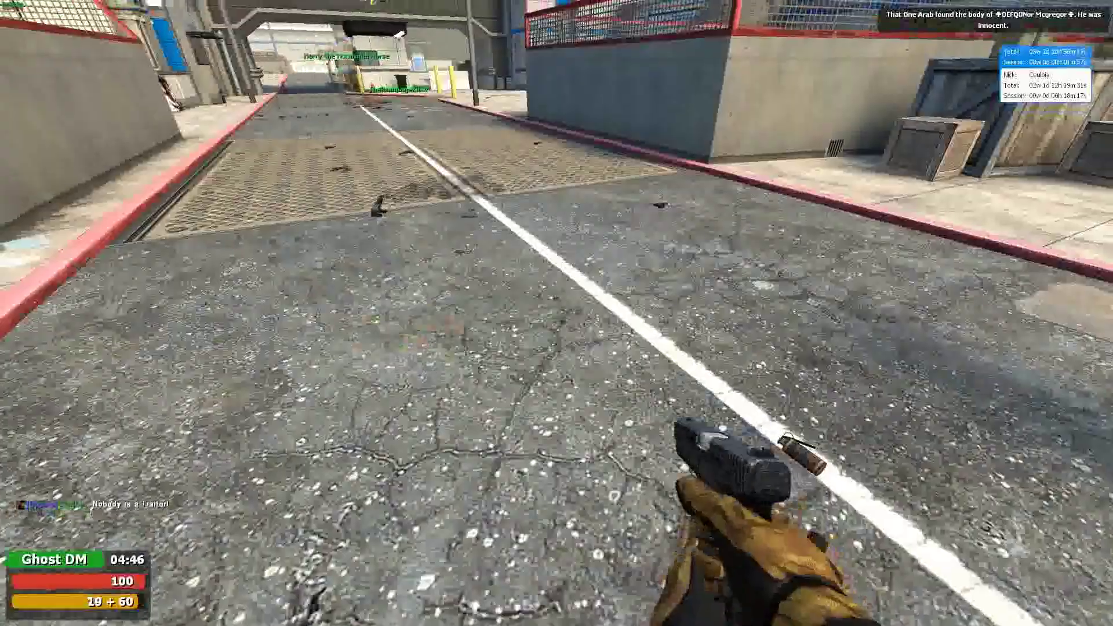
pyautogui.press('r')
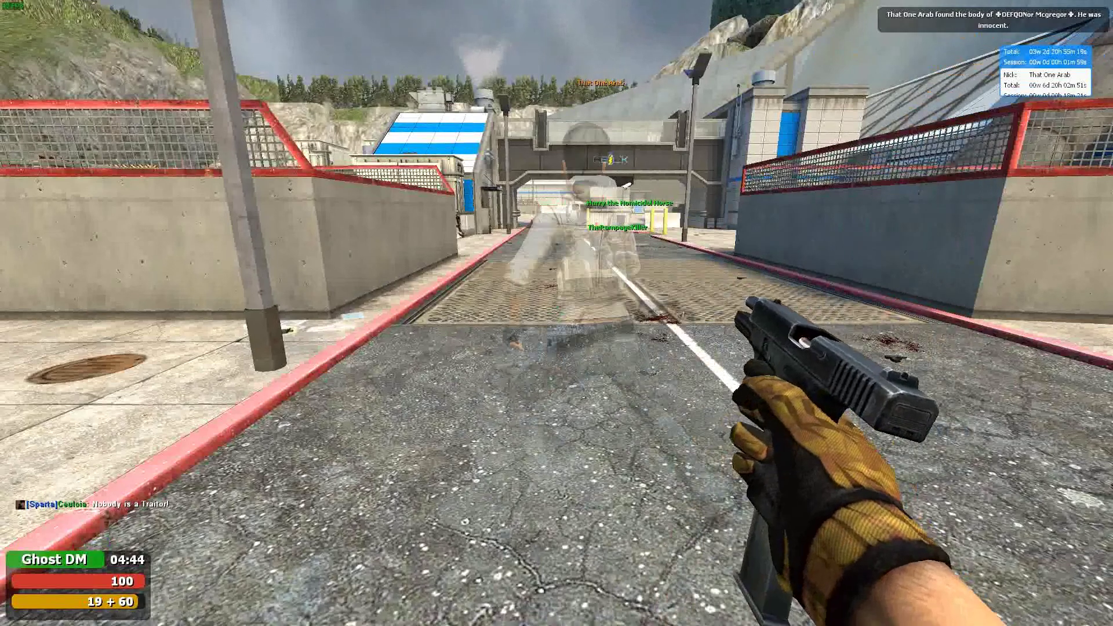
# Switch to the AWP, move along the road and fire it twice
pyautogui.scroll(-1, 557, 313)
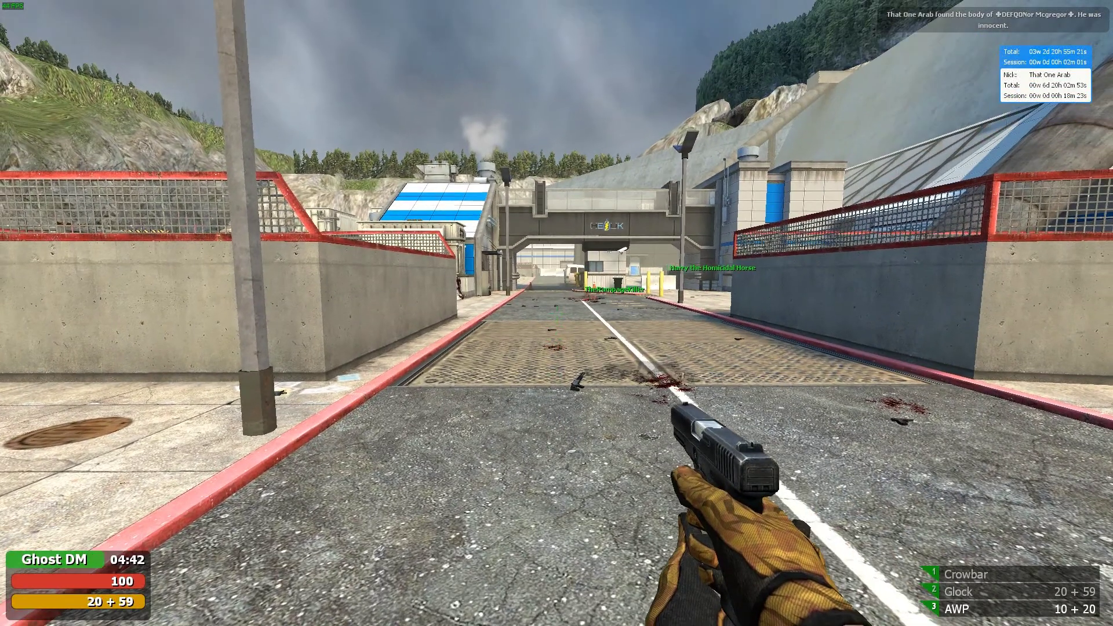
pyautogui.click(557, 313)
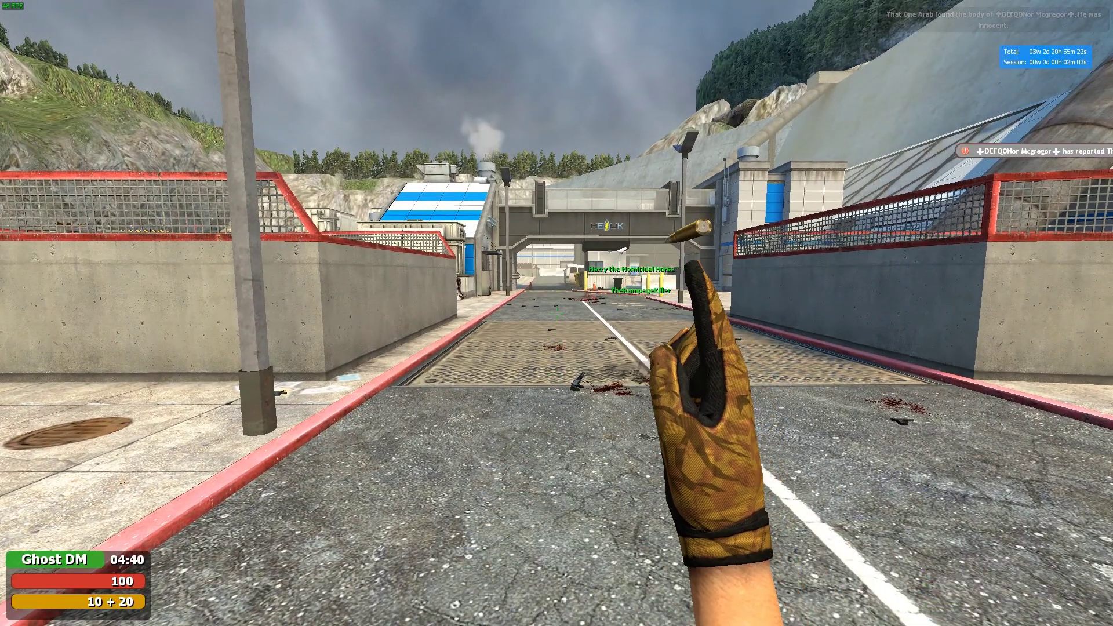
pyautogui.press('w')
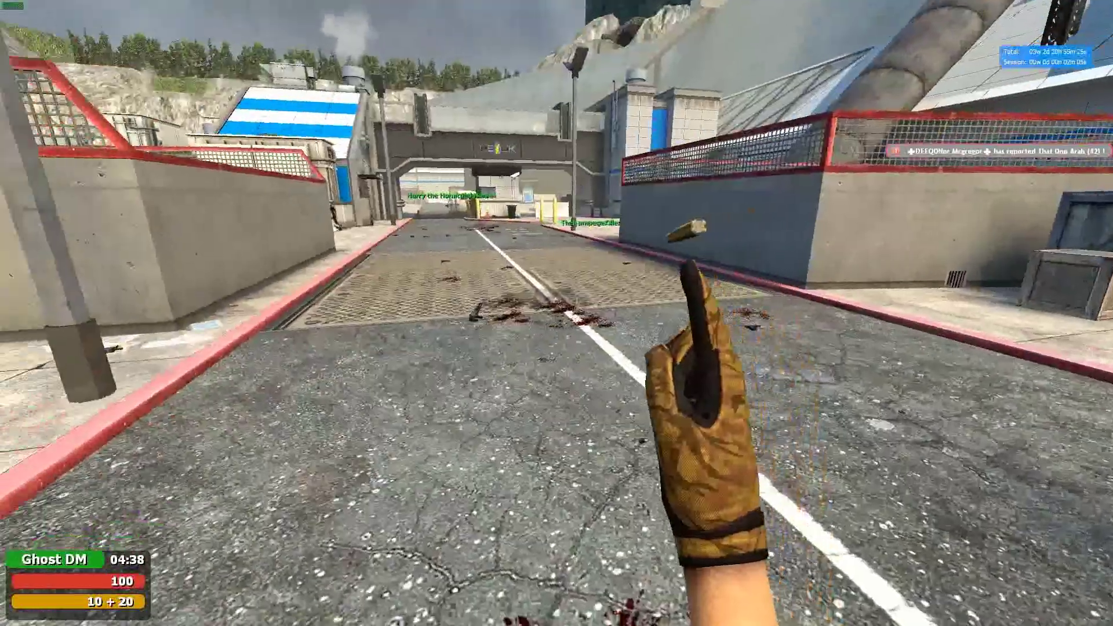
pyautogui.press('a')
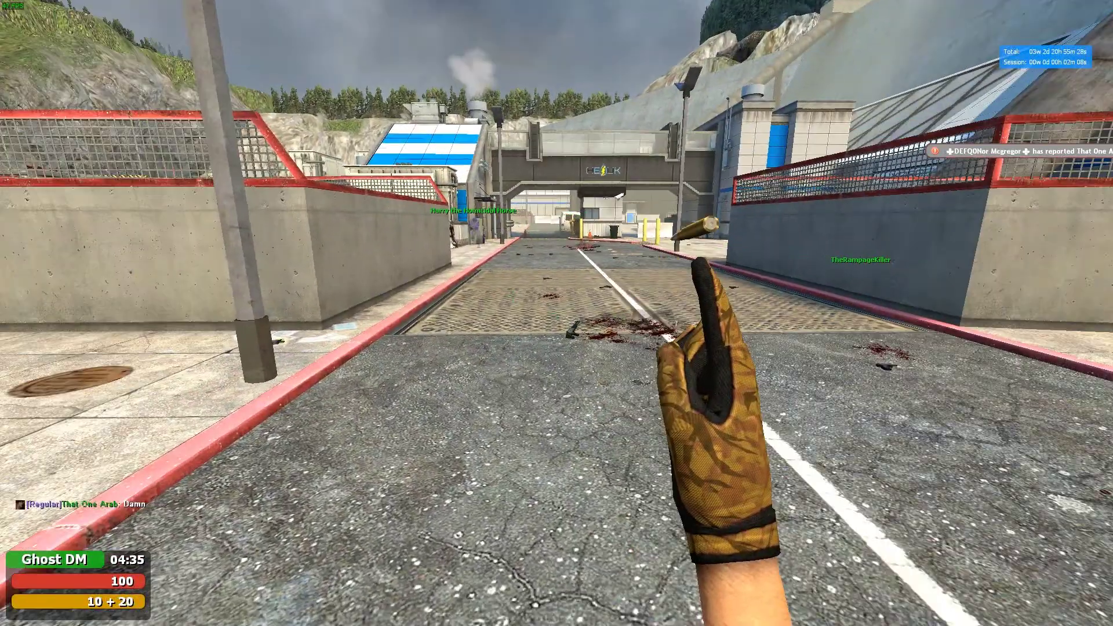
pyautogui.click(556, 313)
pyautogui.press('w')
pyautogui.press('s')
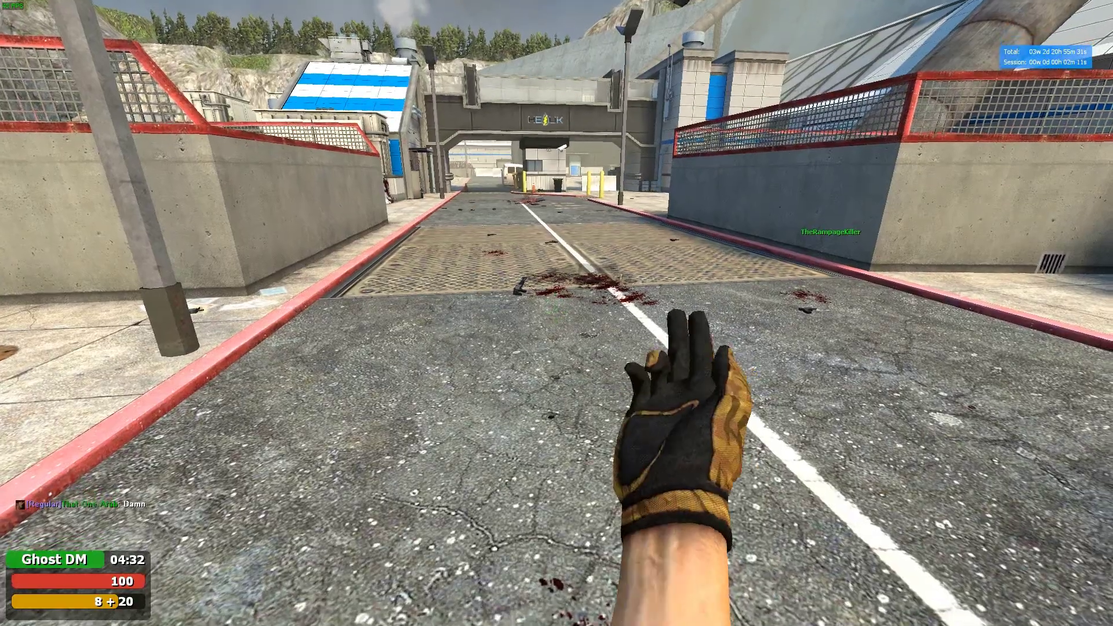
pyautogui.click(557, 314)
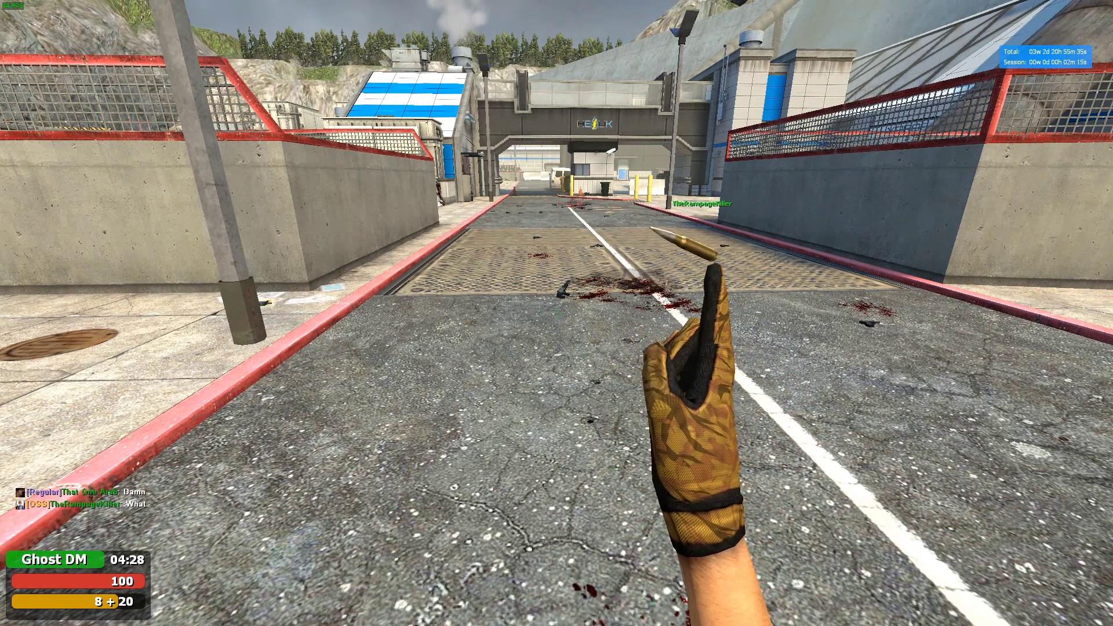
# Switch to the Crowbar and swing a melee attack
pyautogui.press('2')
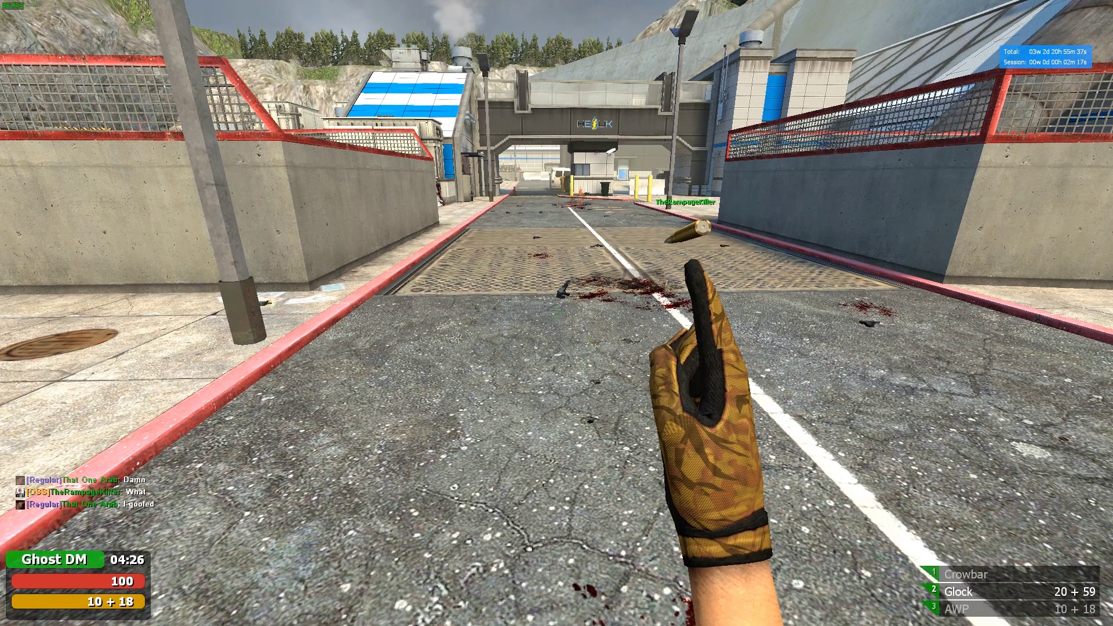
pyautogui.click(557, 313)
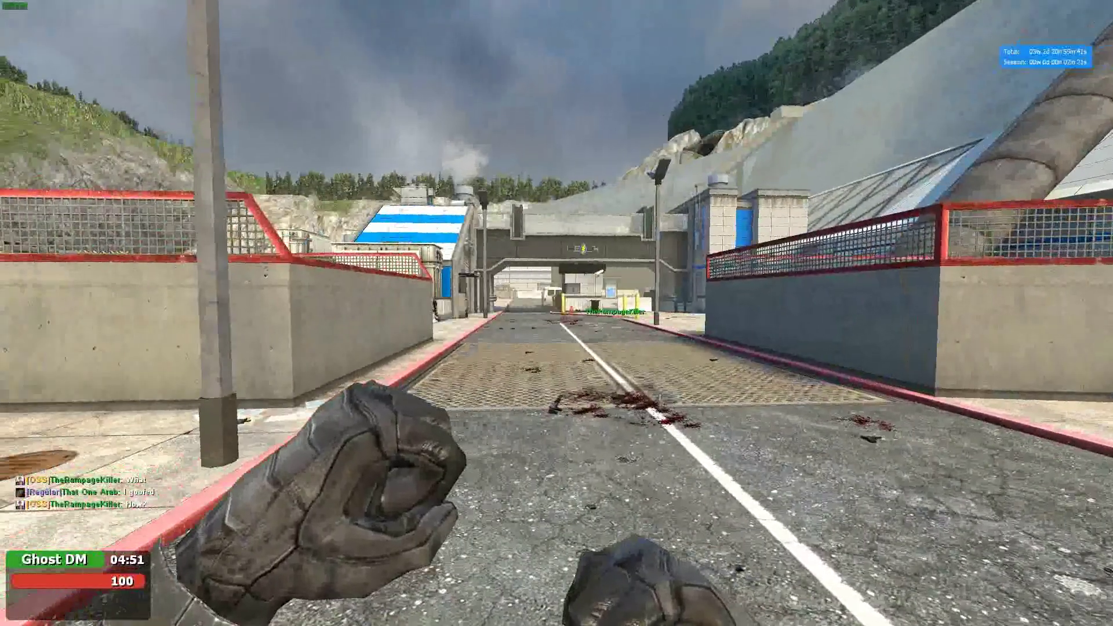
pyautogui.click(557, 313)
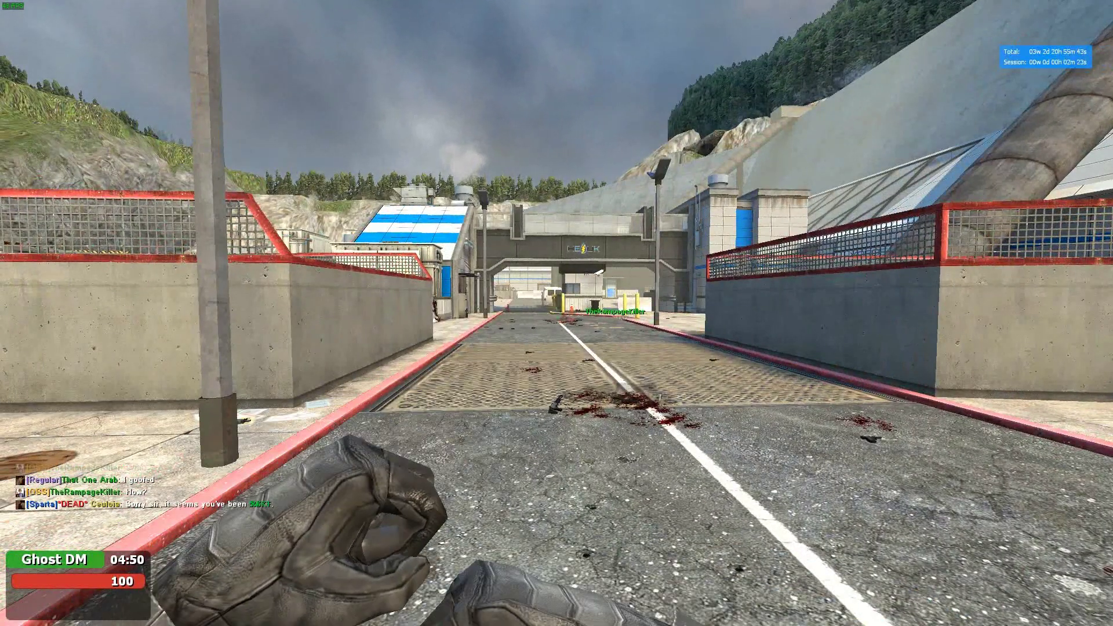